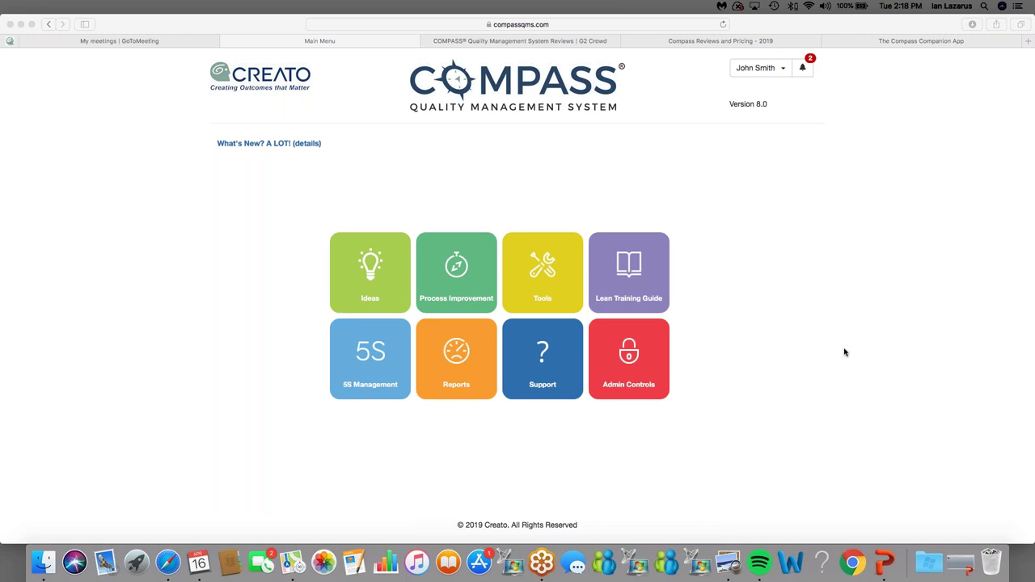
Read the what's new announcement and unread notifications, then return to the main menu
click(286, 167)
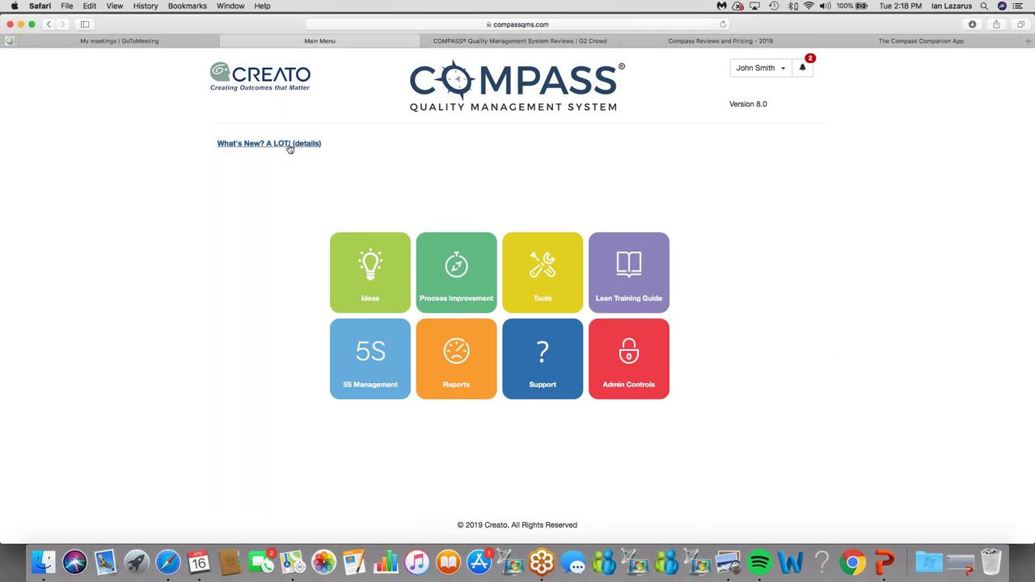
click(289, 147)
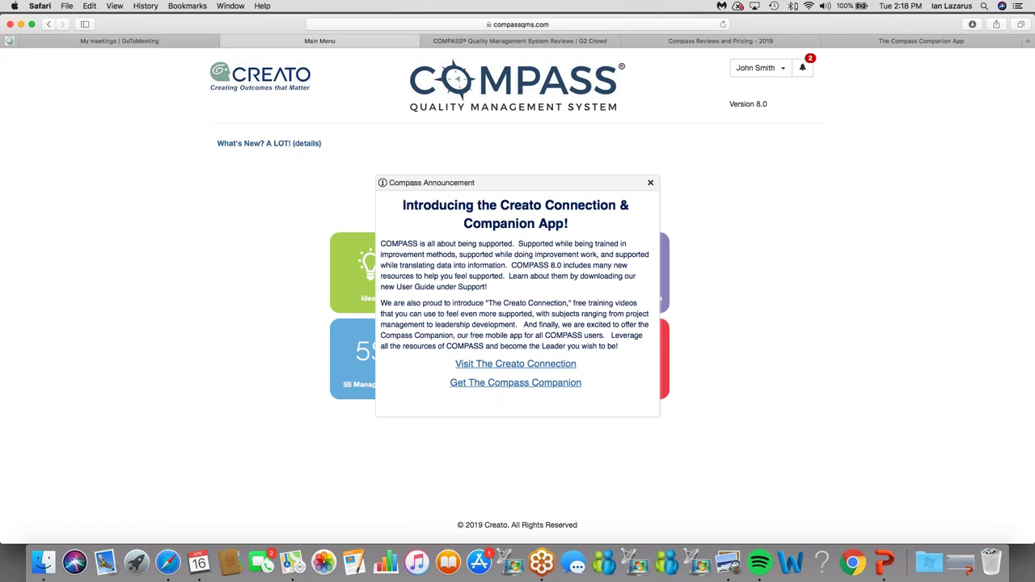
click(650, 184)
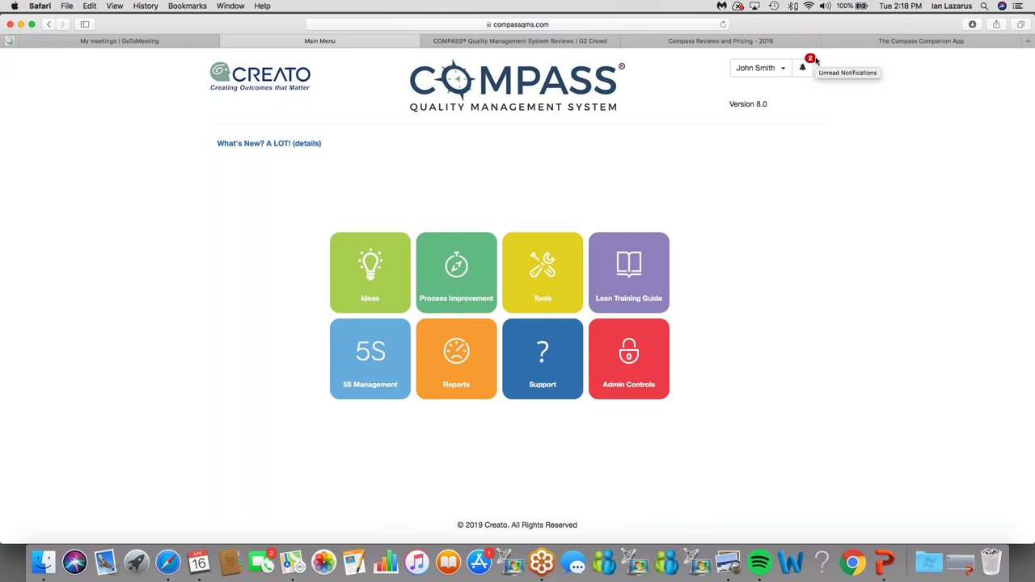
click(813, 60)
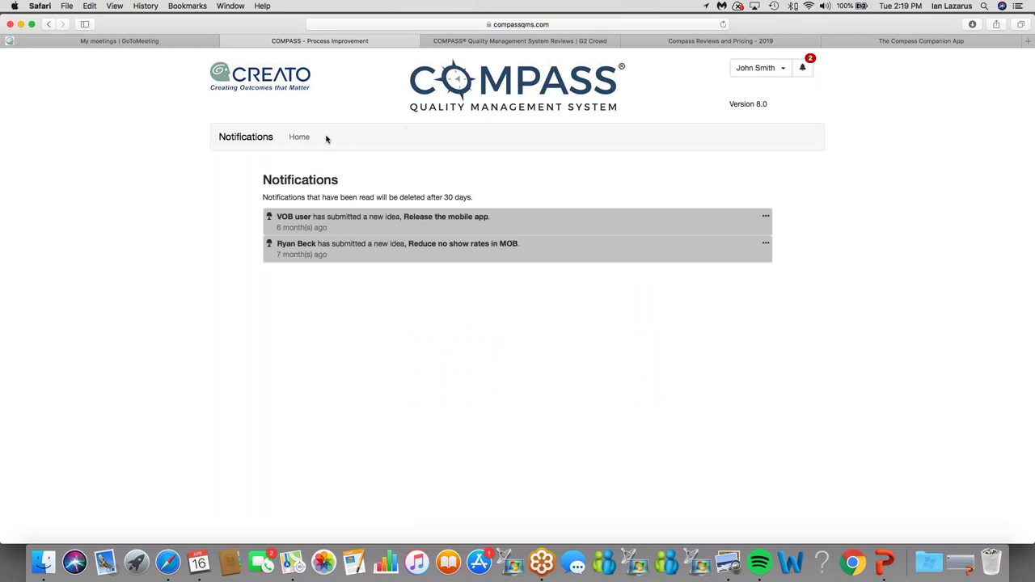
click(301, 138)
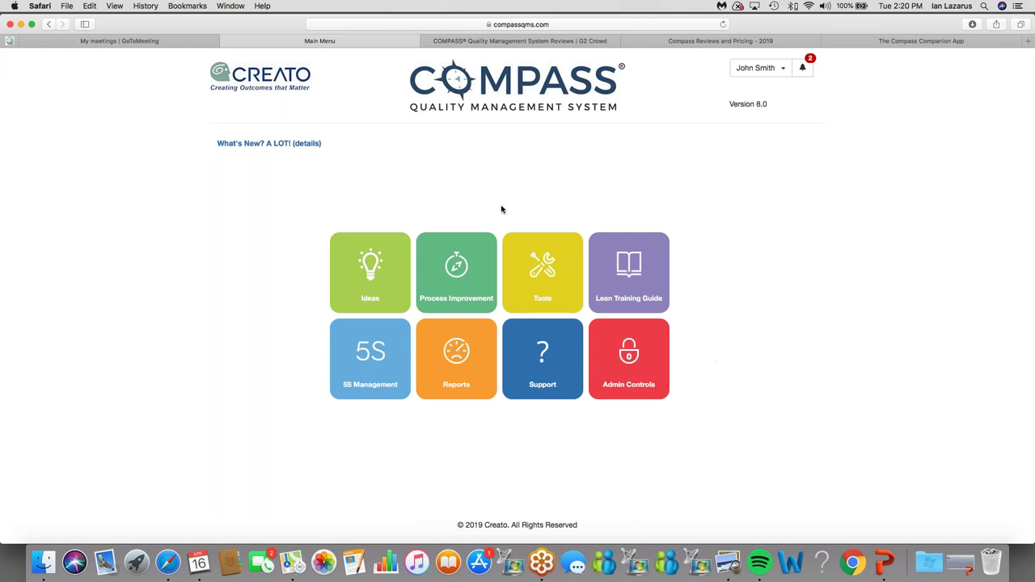
Open the Ideas area and page My Ideas to its last page and back to the first
click(395, 256)
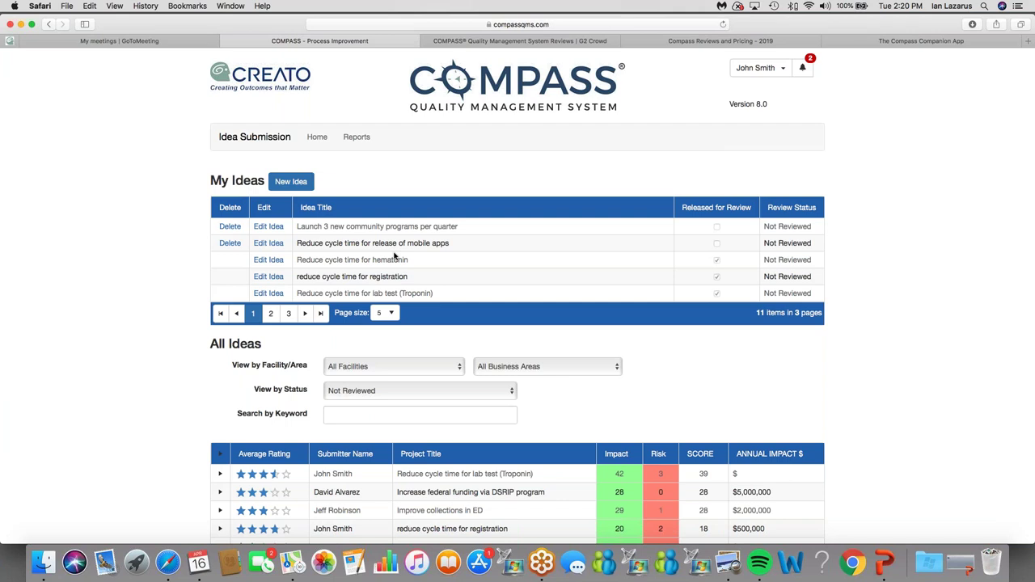
scroll(394, 257, down, 1)
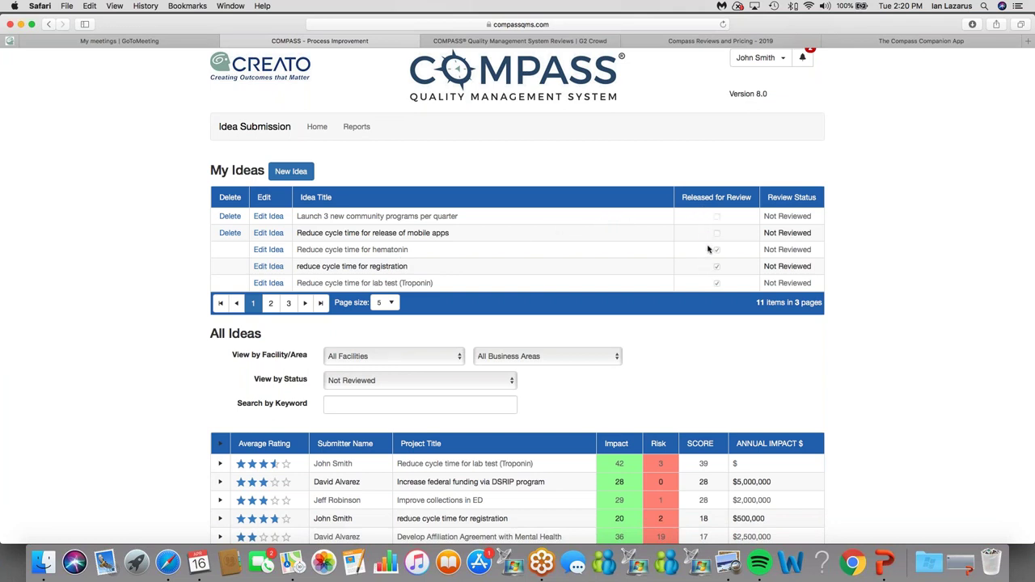
click(322, 303)
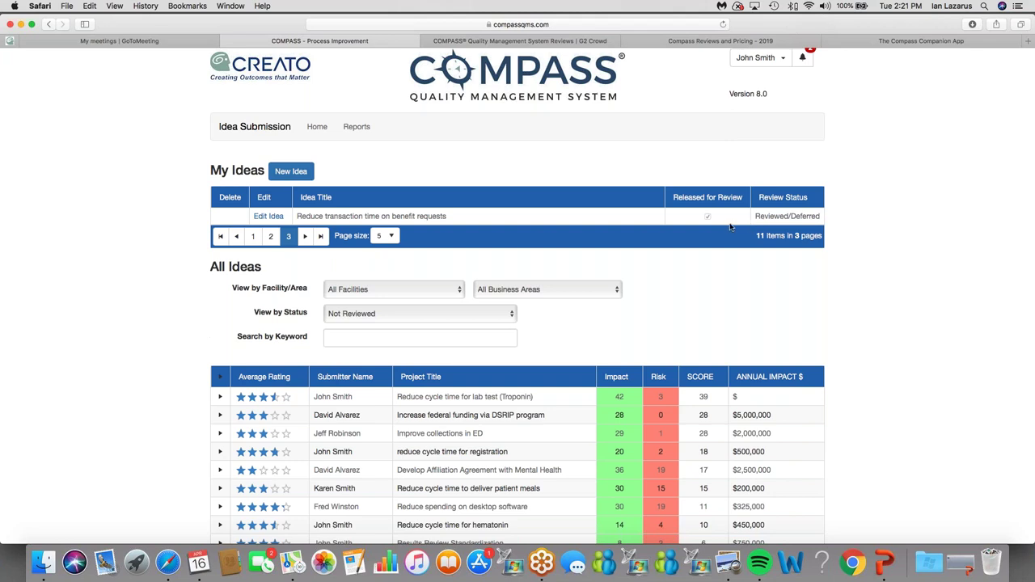
click(221, 236)
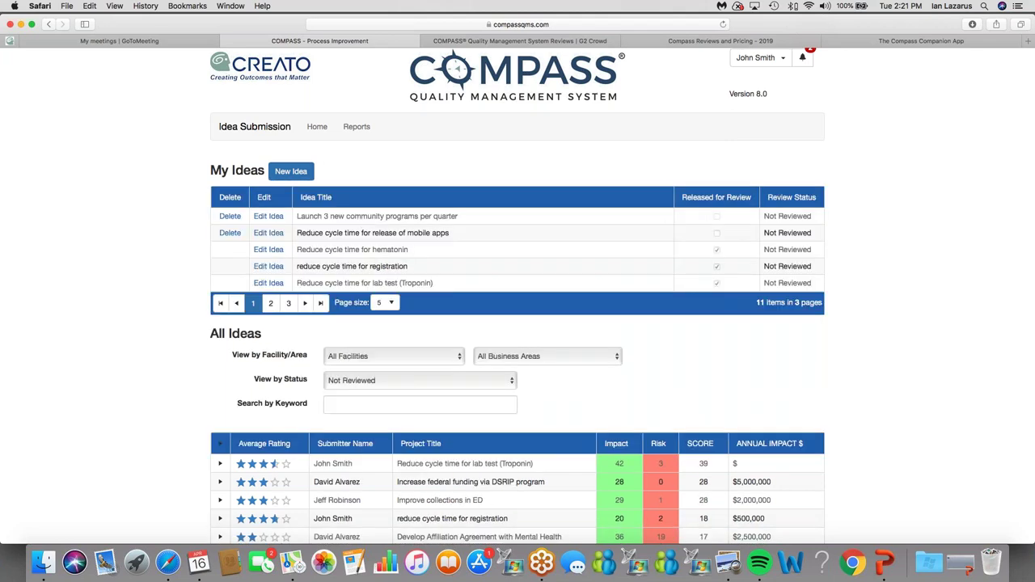
Sort the All Ideas table by Average Rating, highest rated first
scroll(361, 292, down, 5)
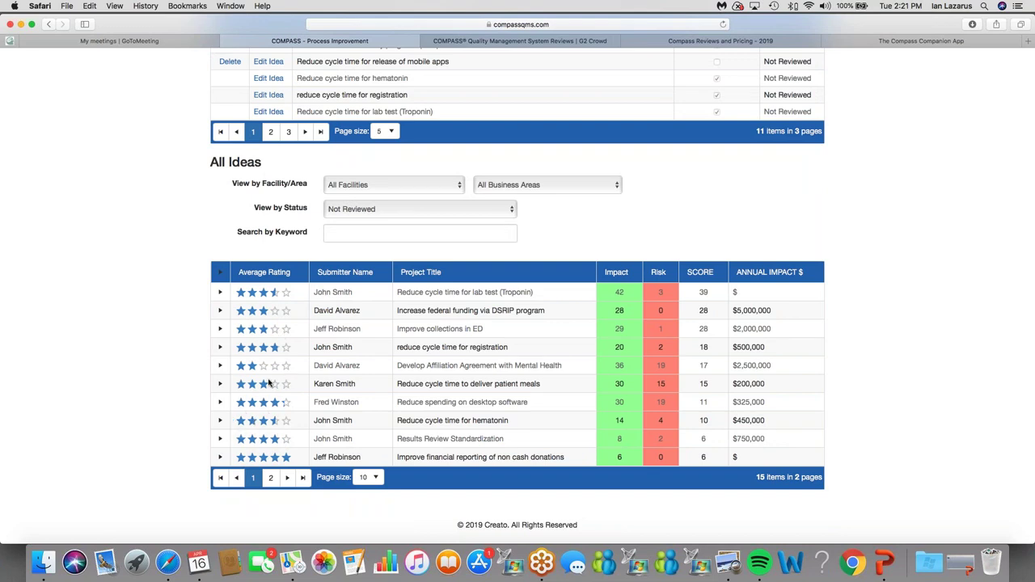
mouse_move(250, 401)
click(282, 276)
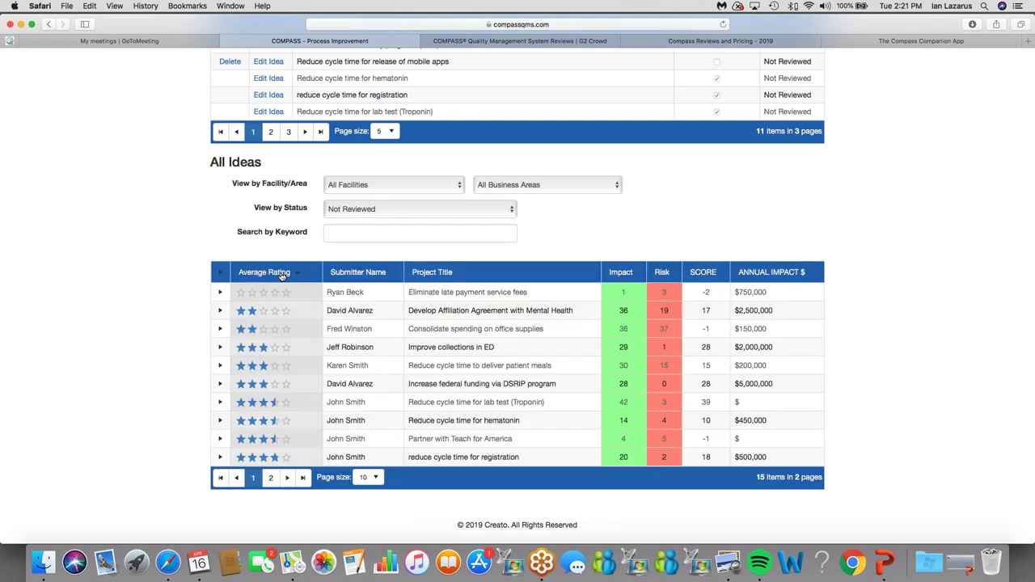
click(281, 276)
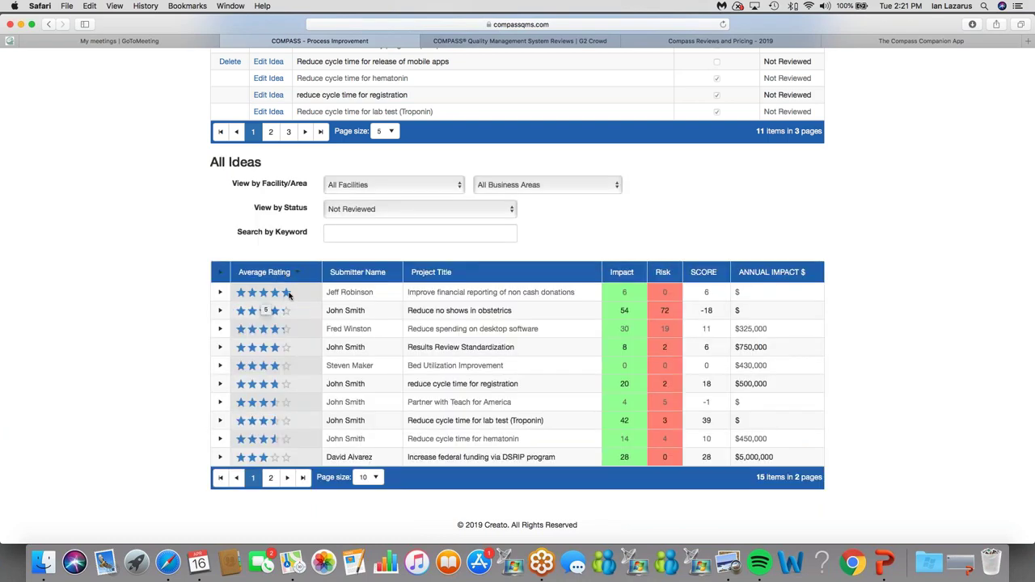
Re-sort All Ideas by SCORE, highest first
mouse_move(288, 330)
click(704, 274)
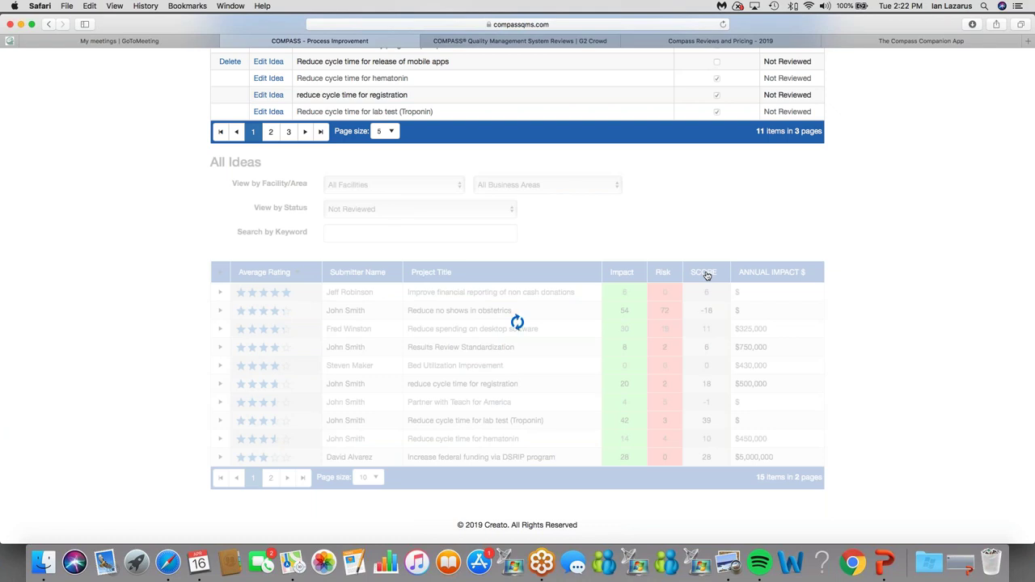
click(704, 273)
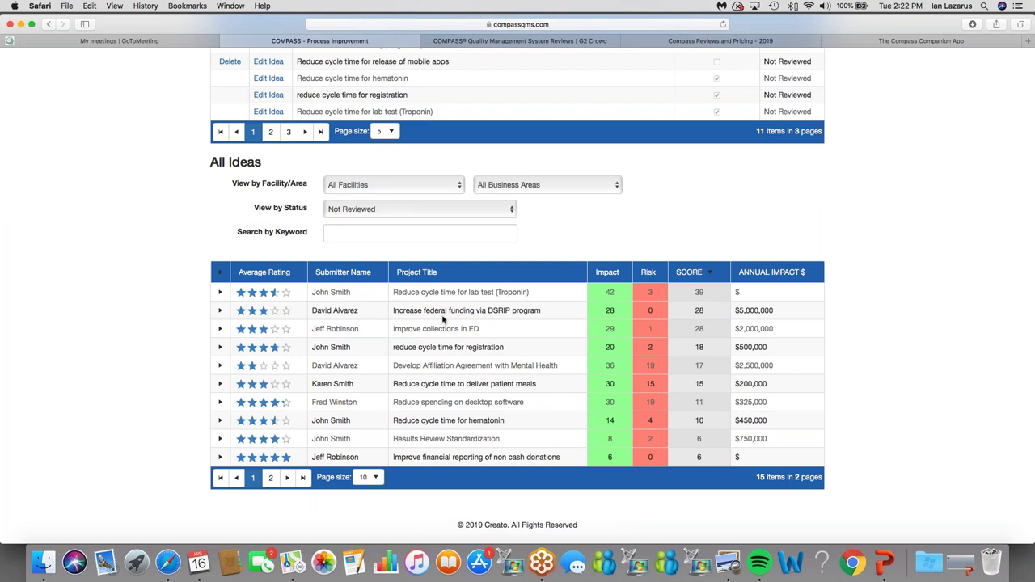
click(442, 233)
Search All Ideas for the keyword 'software', then clear the search
text(software)
key(Return)
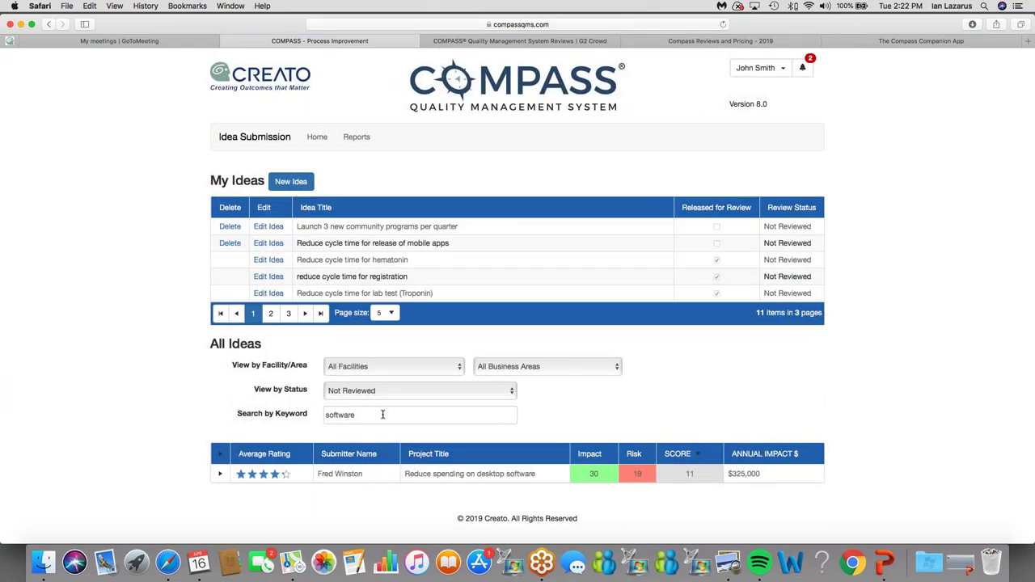
drag(378, 414, 295, 414)
key(BackSpace)
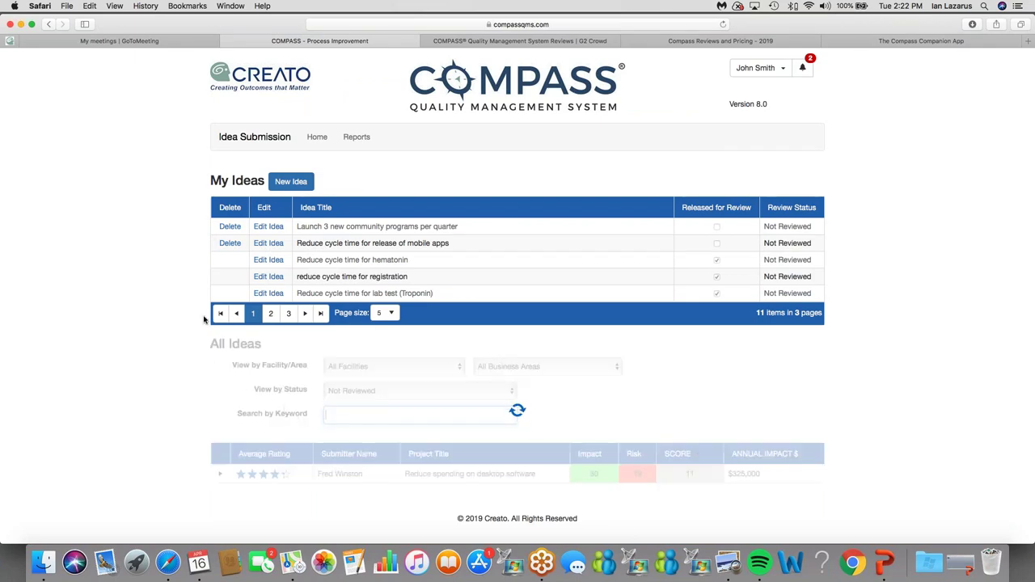
Filter All Ideas to Main Campus facility and the Admissions, then Emergency Dept, business area
scroll(204, 322, down, 5)
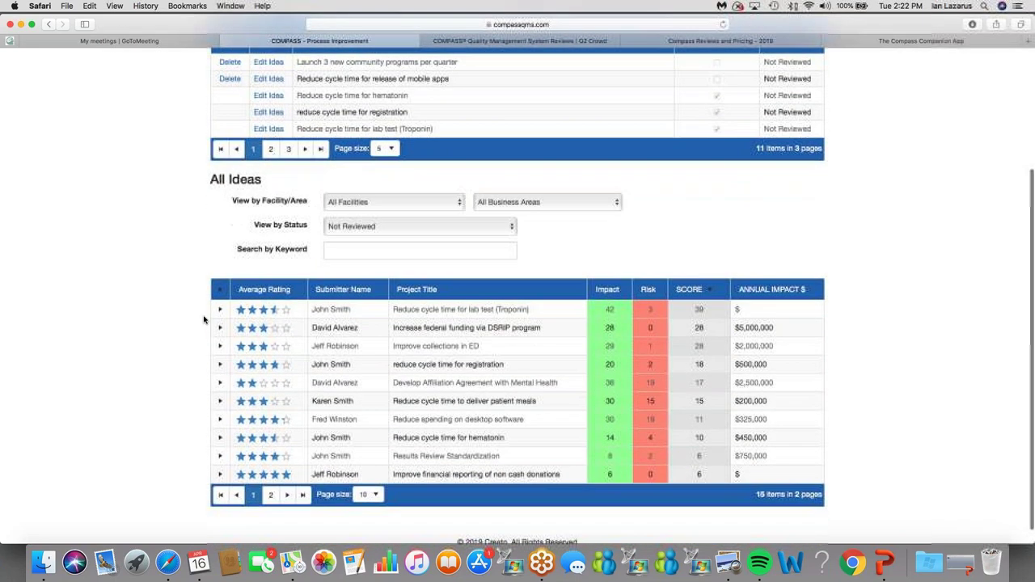
click(447, 202)
click(432, 214)
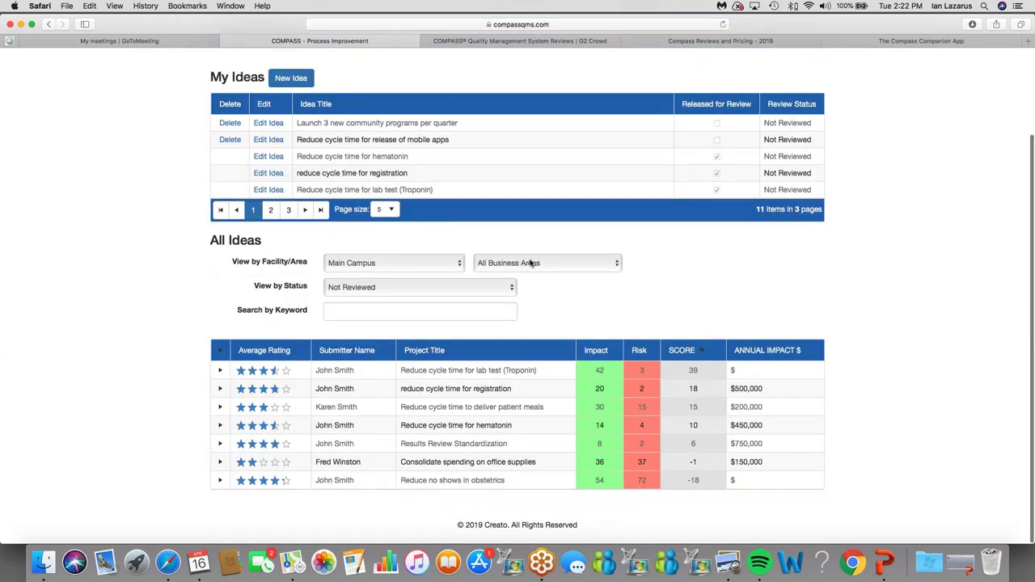
click(531, 263)
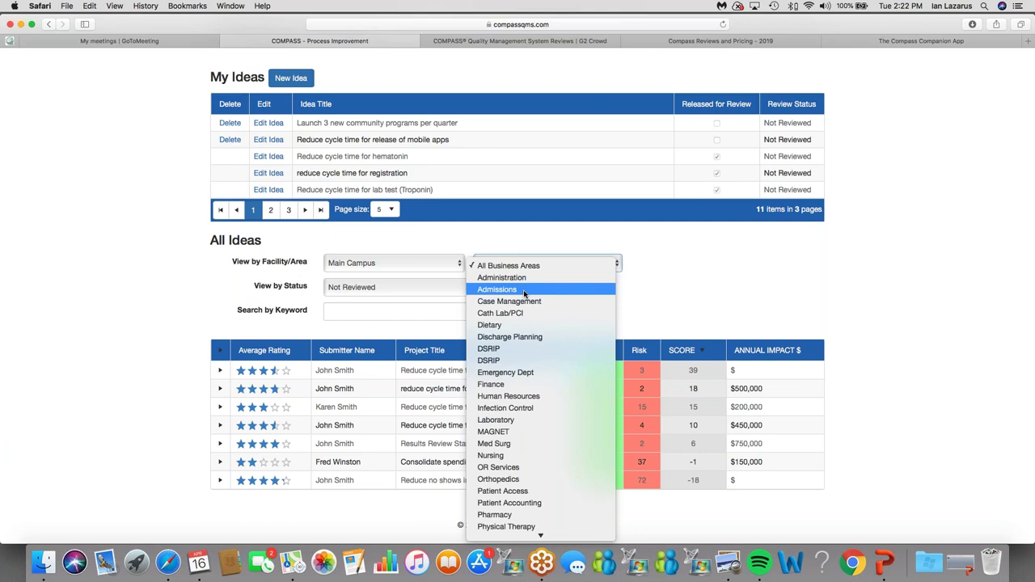
click(524, 293)
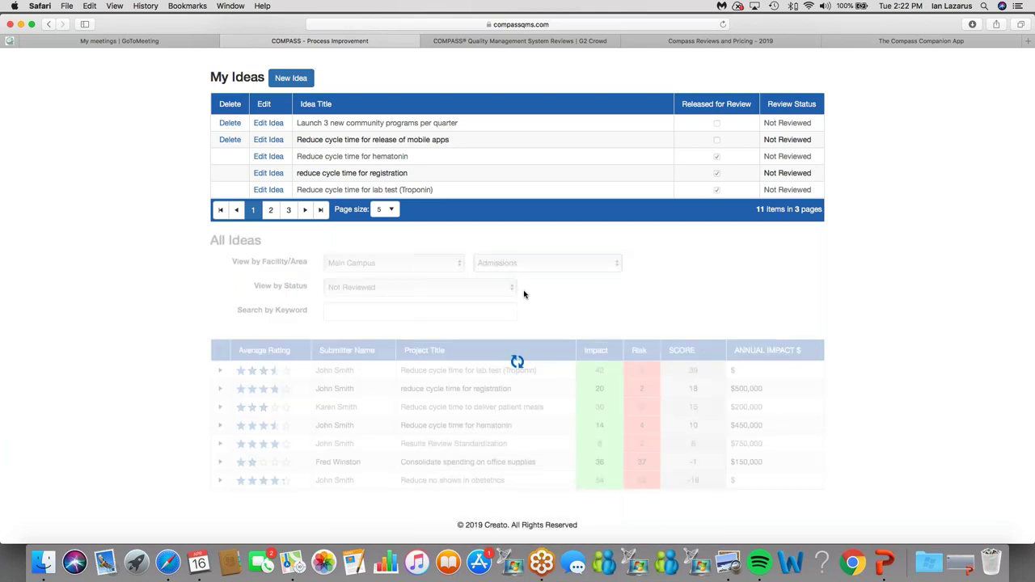
click(524, 366)
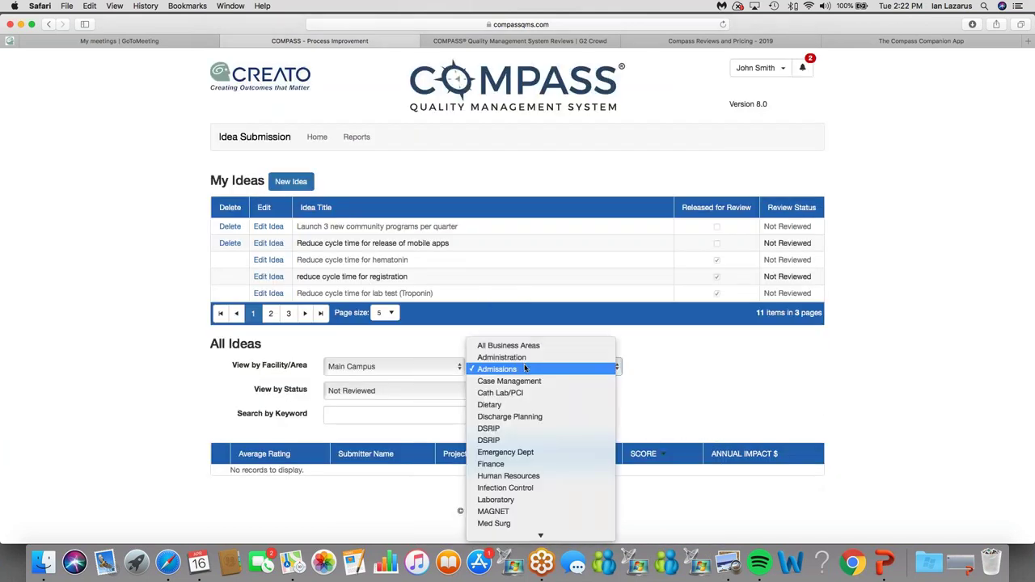
click(525, 450)
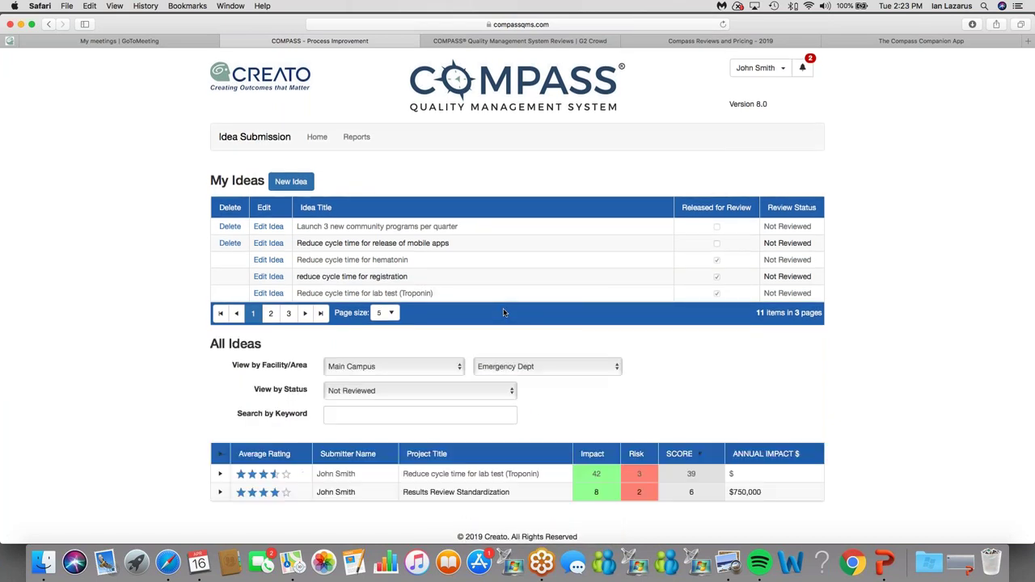
Reset the facility filter to All Facilities and scroll through the ideas list
scroll(503, 313, down, 1)
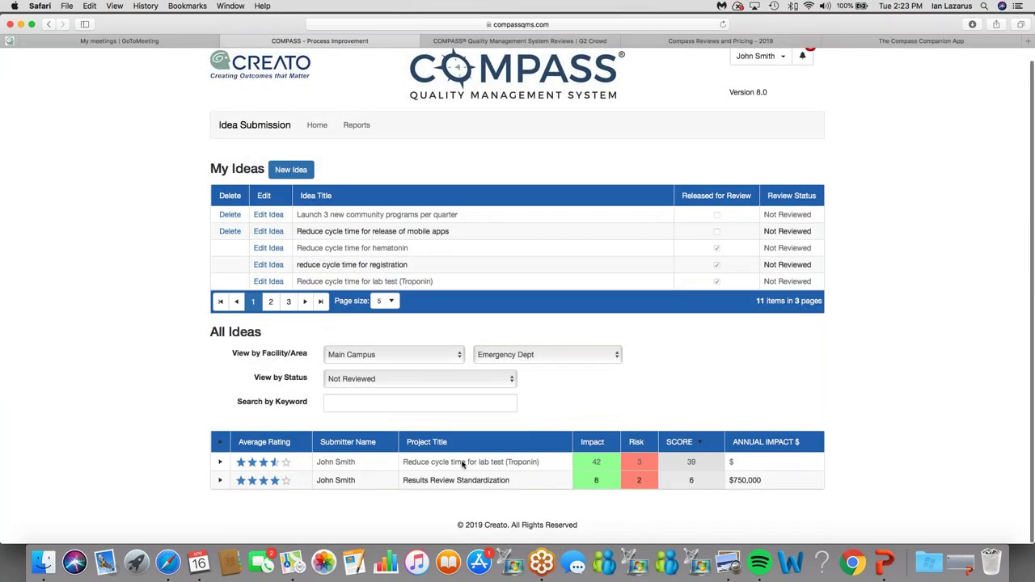
click(440, 359)
click(440, 343)
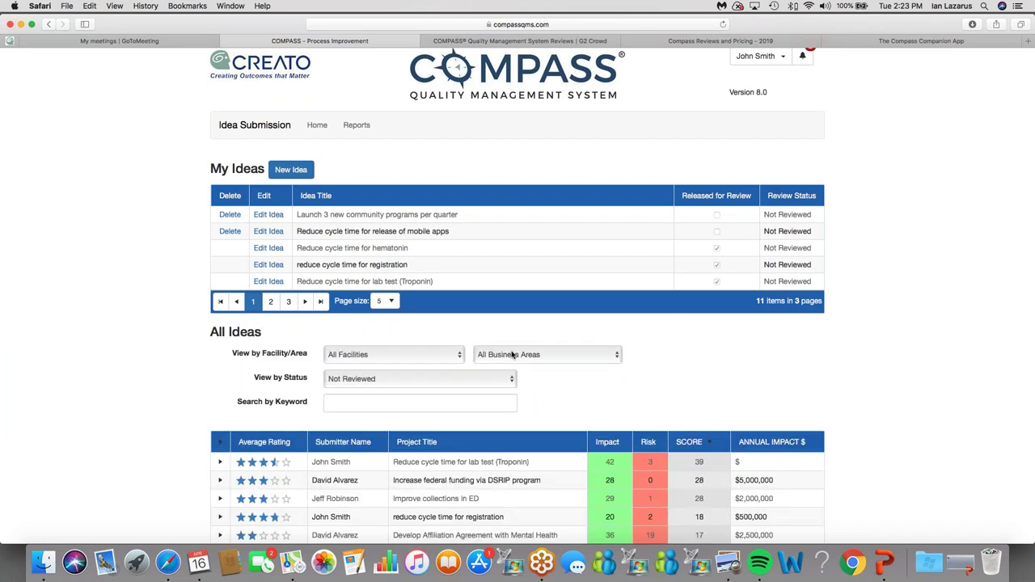
scroll(511, 354, down, 4)
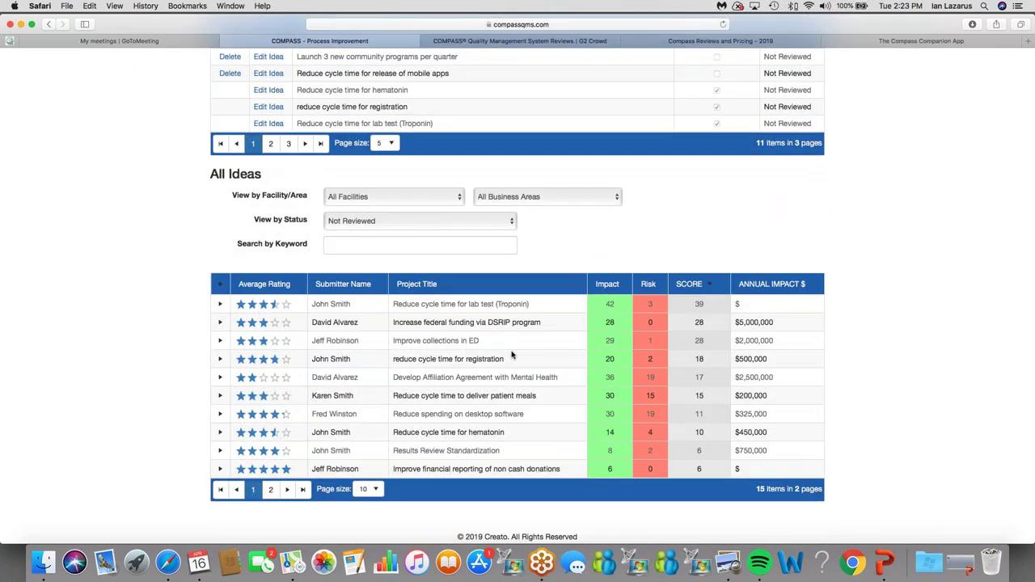
scroll(511, 354, down, 1)
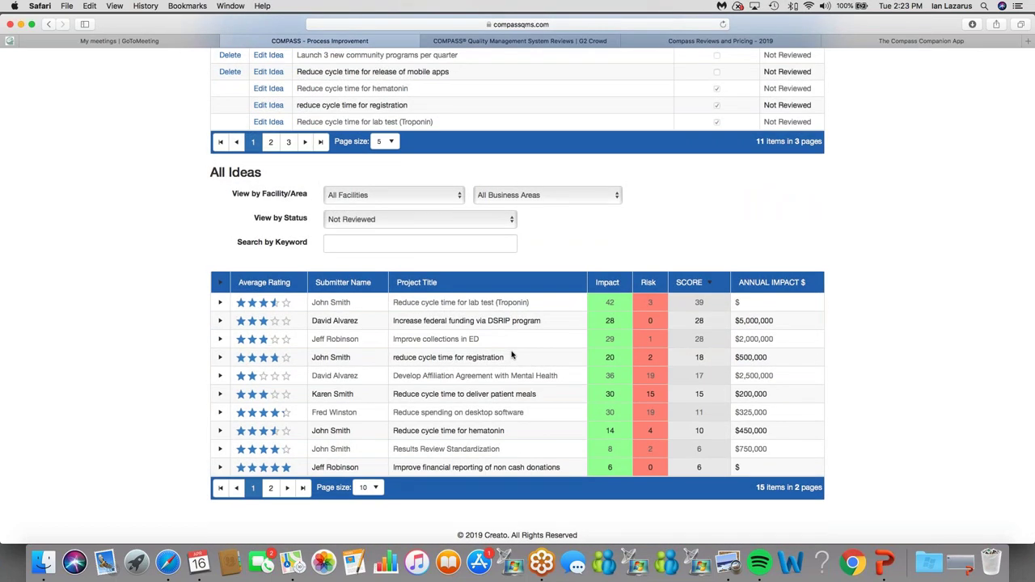
scroll(511, 354, up, 1)
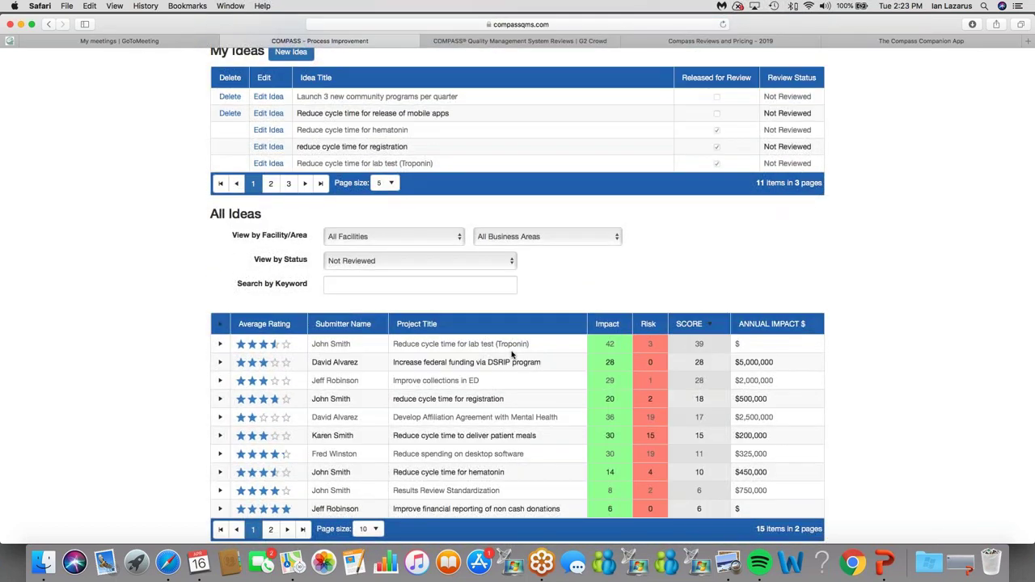
scroll(511, 354, up, 3)
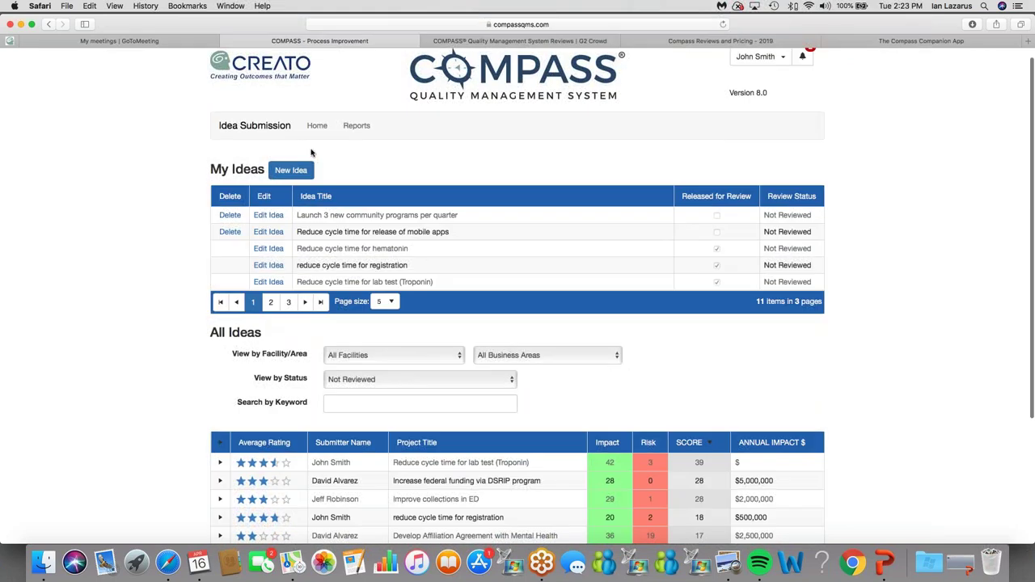
click(317, 130)
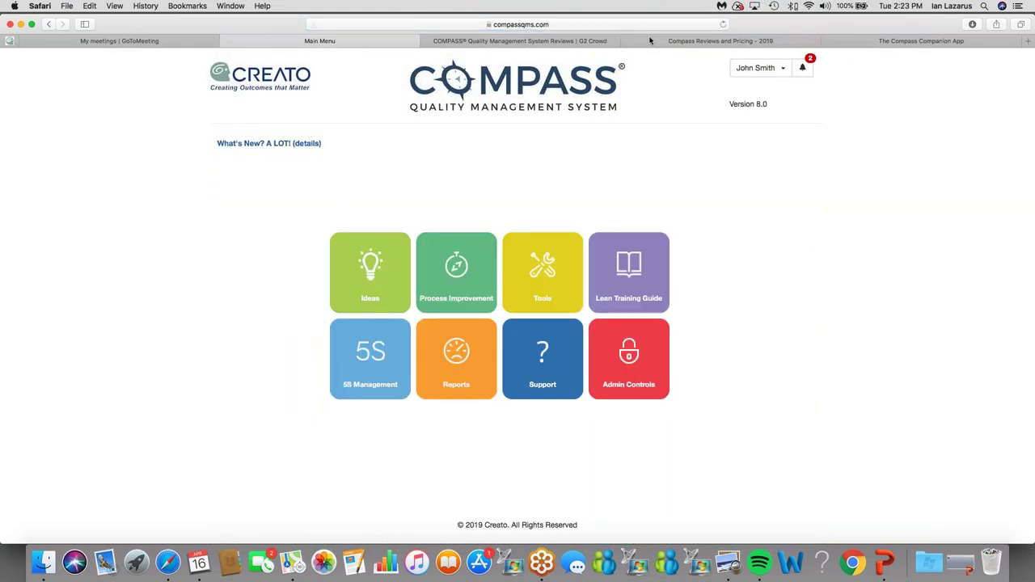
click(896, 42)
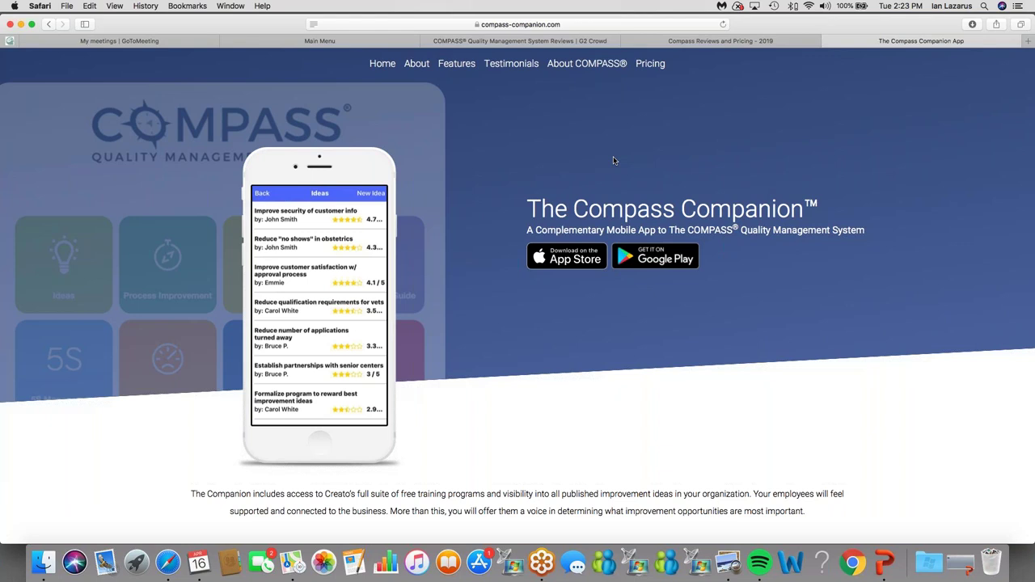
From the main menu, enter Process Improvement and list ideas under Manage Ideas
click(386, 44)
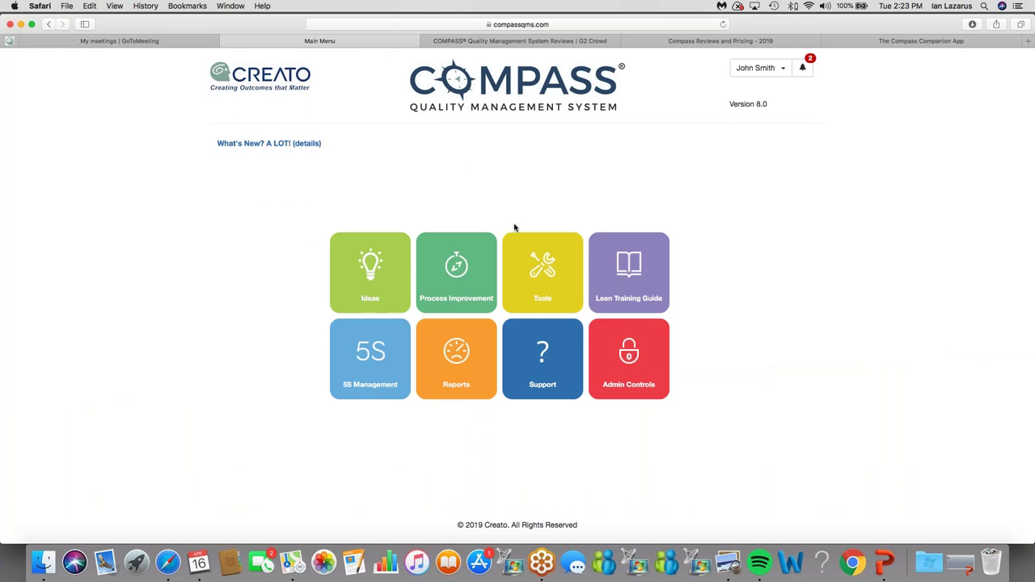
click(469, 264)
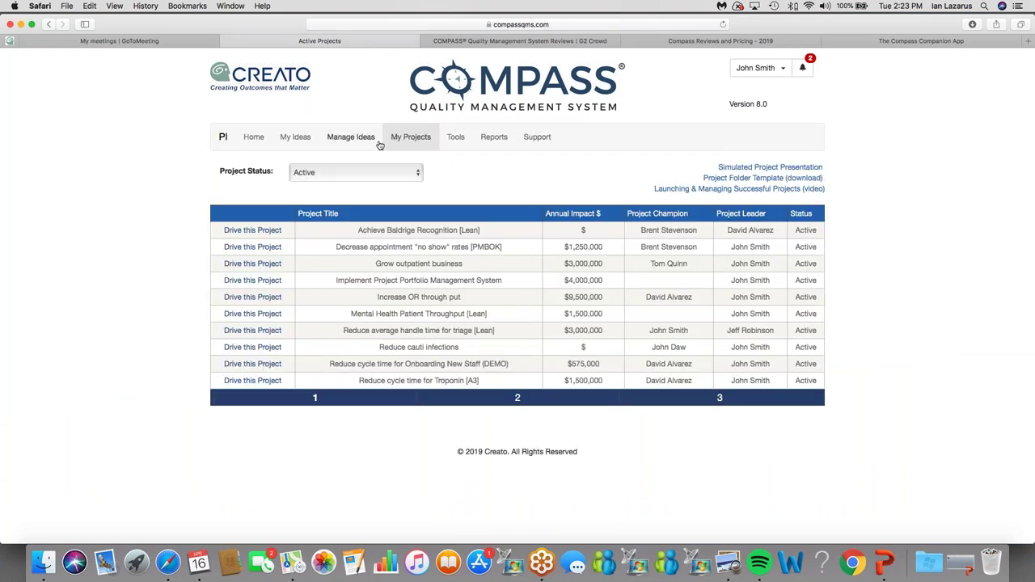
click(374, 140)
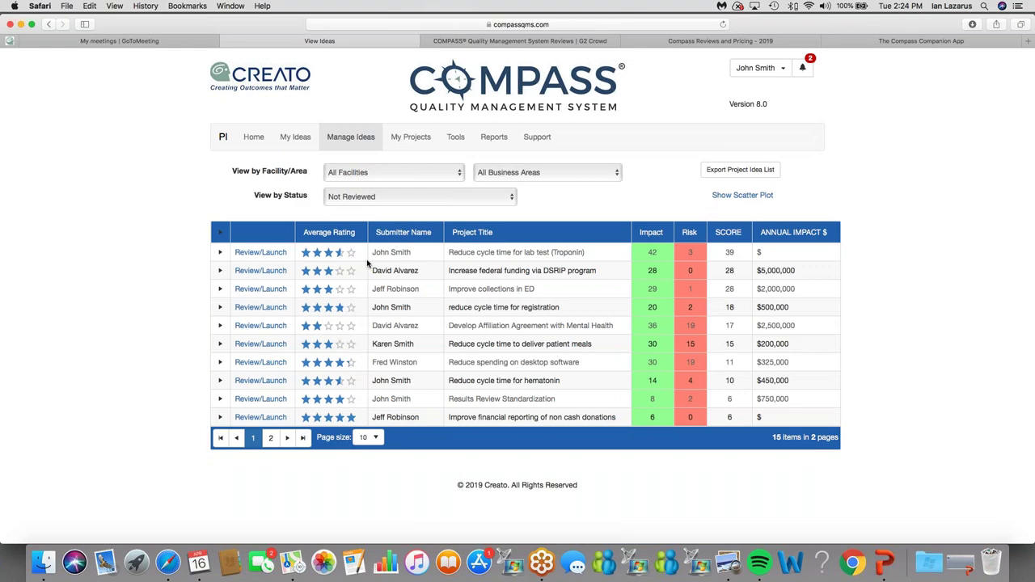
Open the DSRIP funding idea, keeping Patient Experience at Medium and Staff Satisfaction at High Impact
click(274, 272)
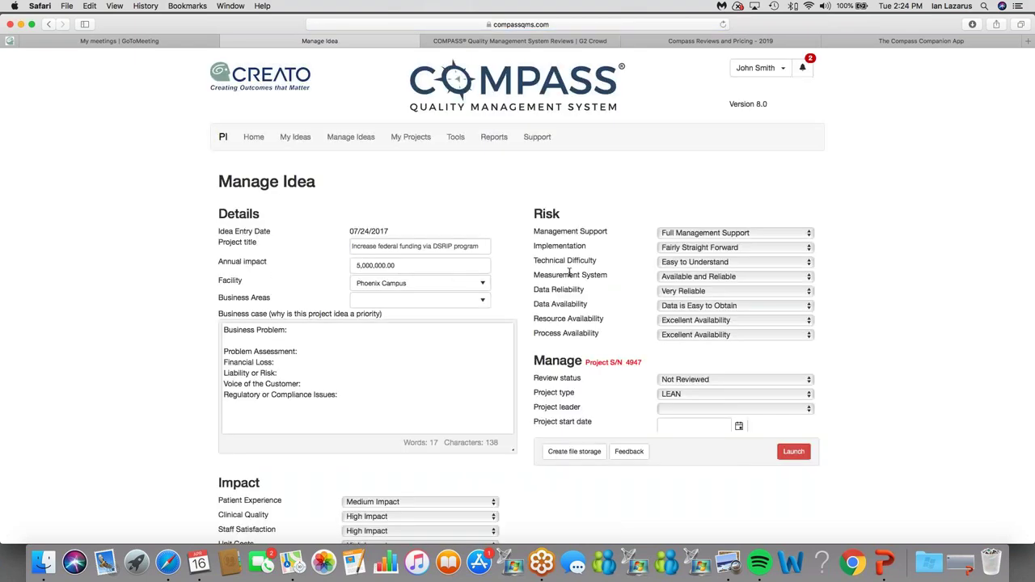
scroll(569, 273, down, 3)
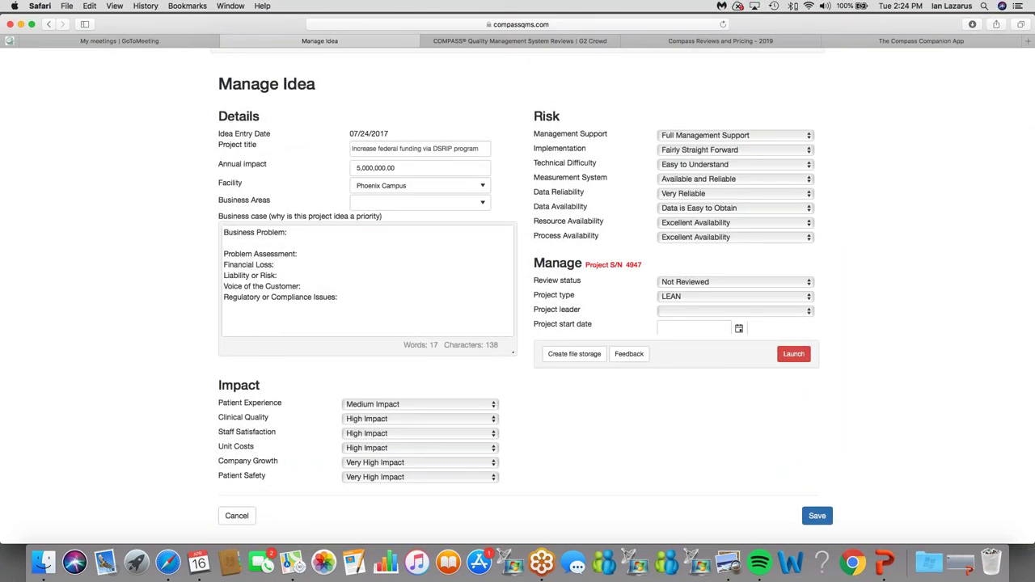
scroll(413, 334, up, 1)
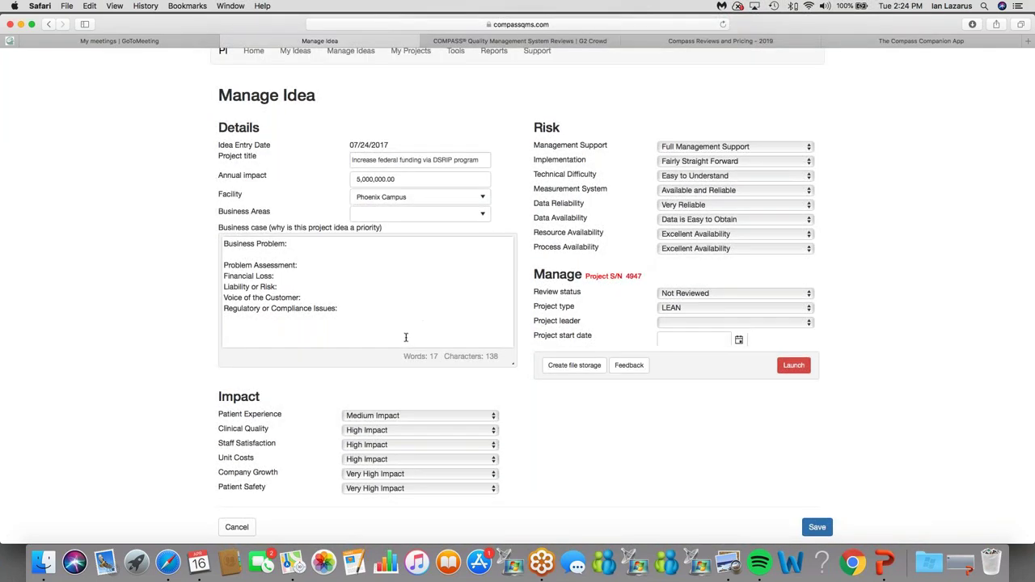
click(405, 416)
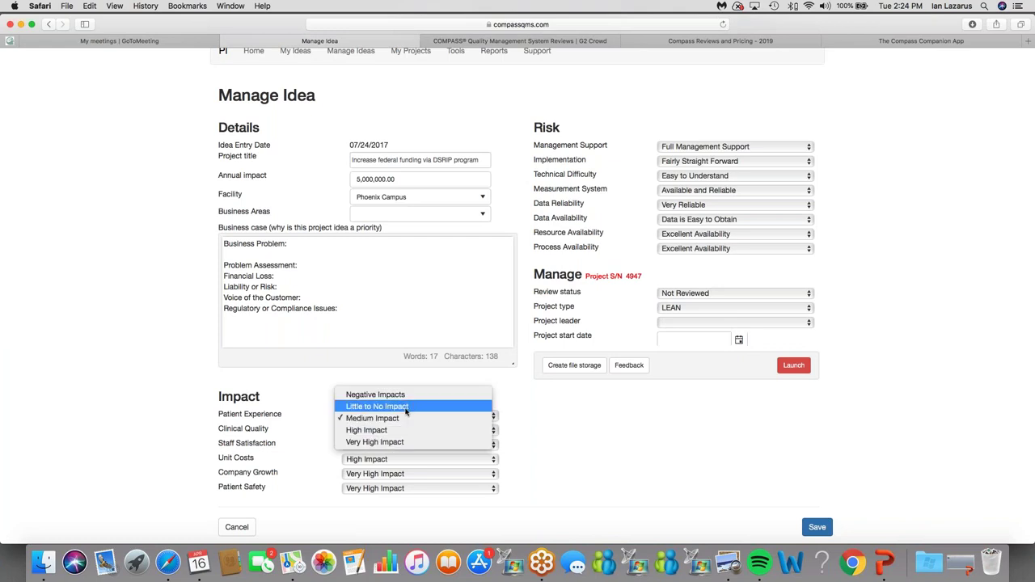
click(402, 419)
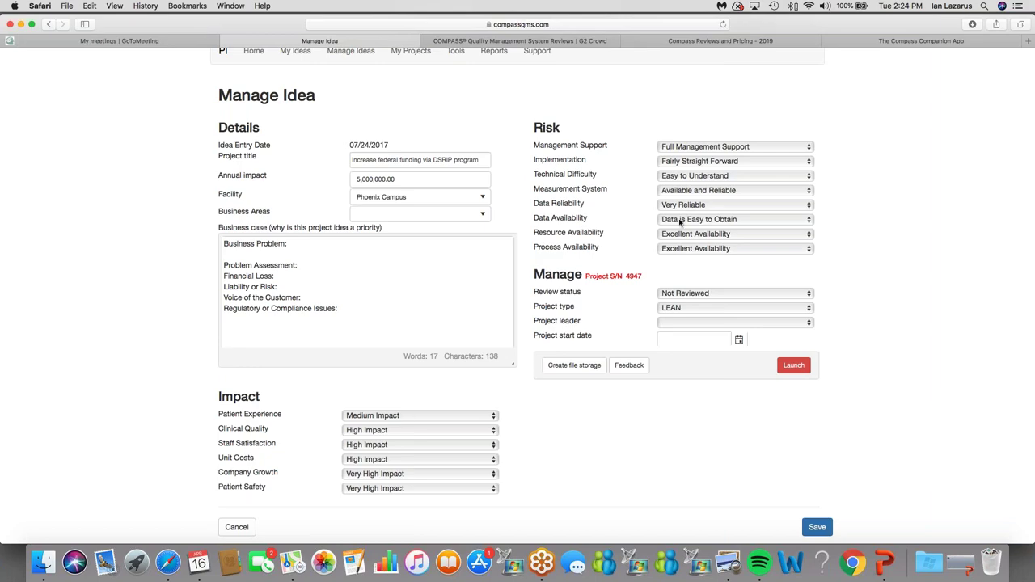
scroll(421, 364, down, 3)
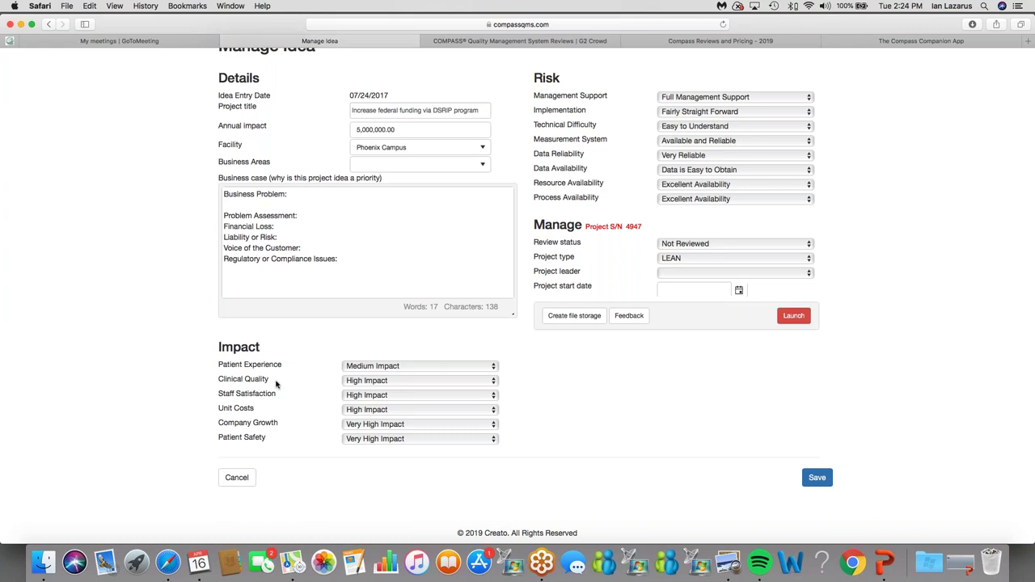
click(399, 395)
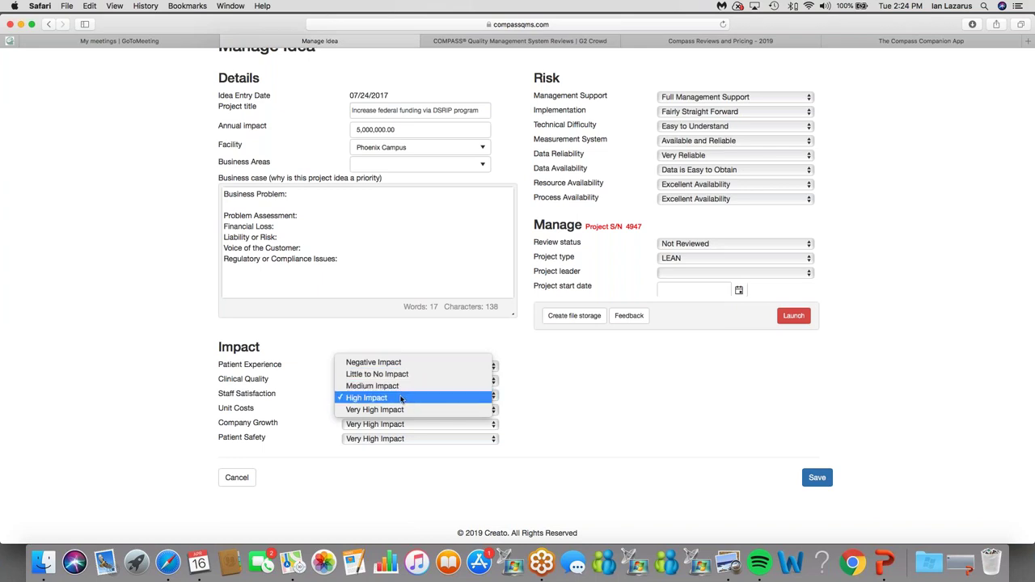
click(399, 398)
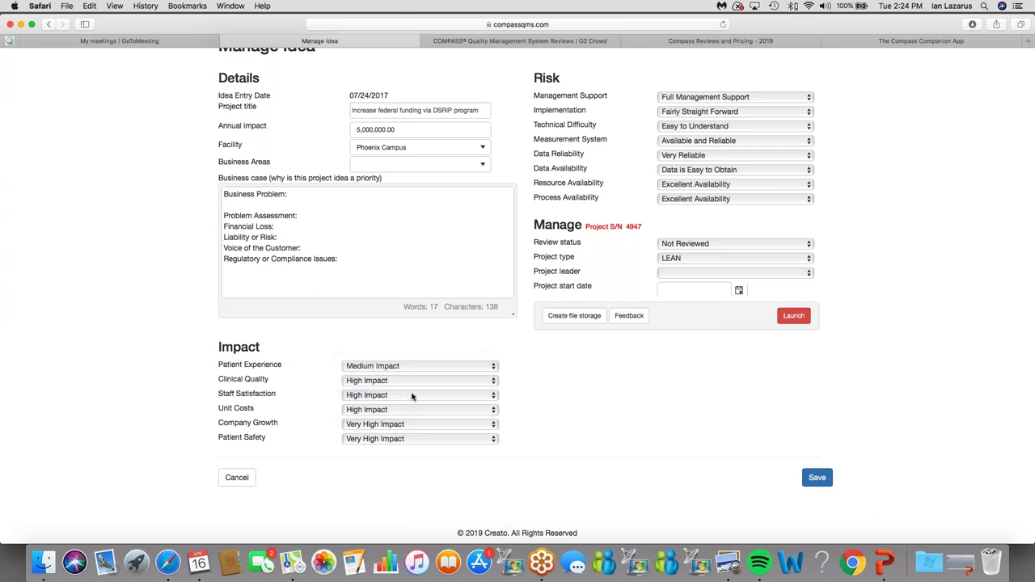
scroll(435, 377, up, 3)
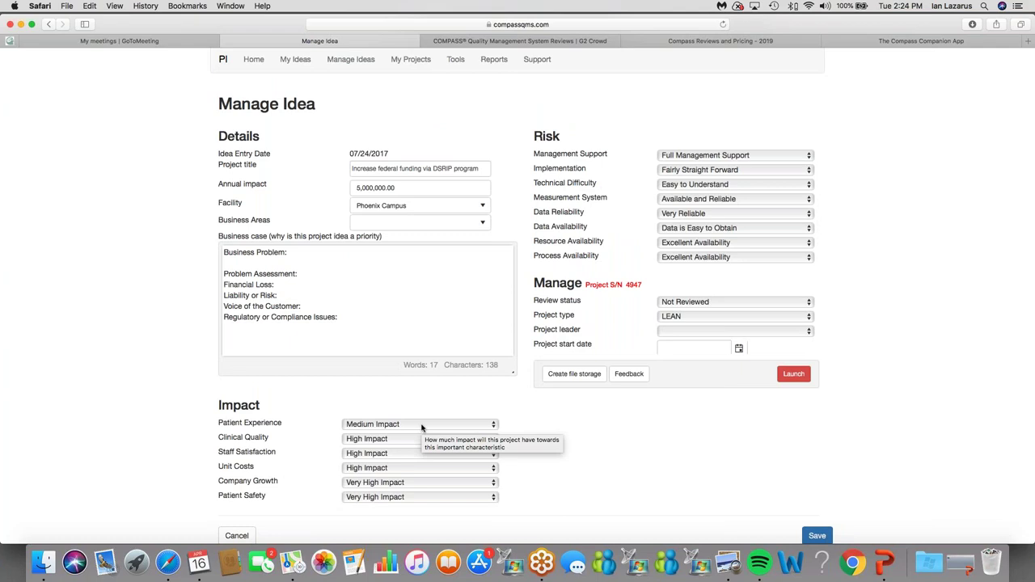
scroll(702, 386, down, 2)
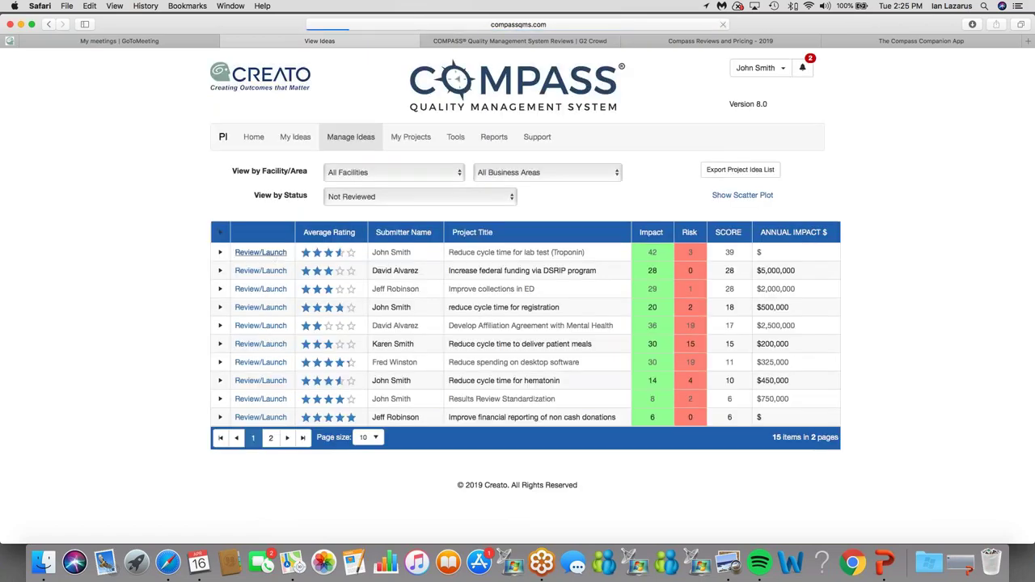
Rate the Troponin idea Little to No Impact for patient experience, clinical quality and staff satisfaction, and save
scroll(450, 419, down, 2)
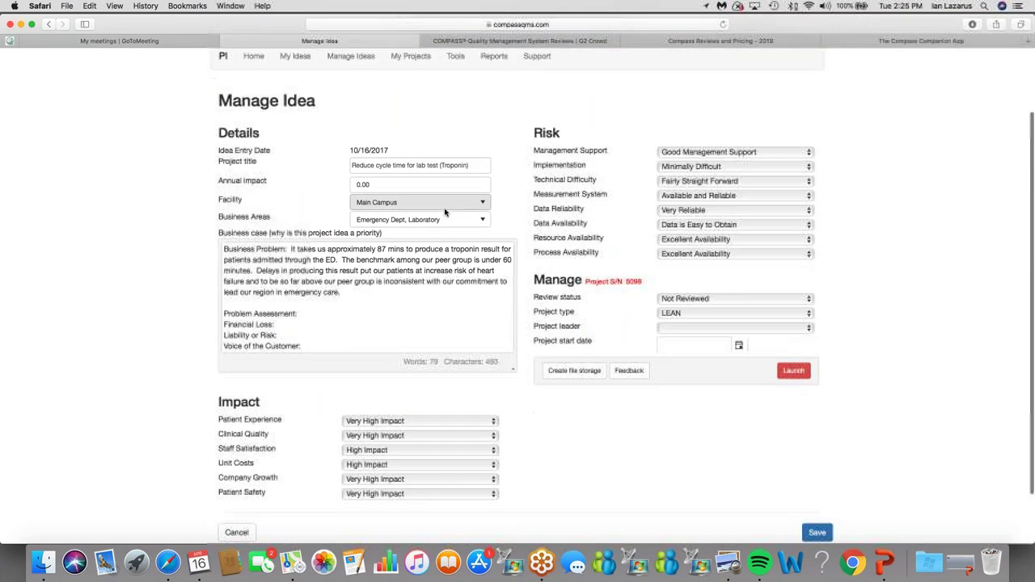
click(450, 420)
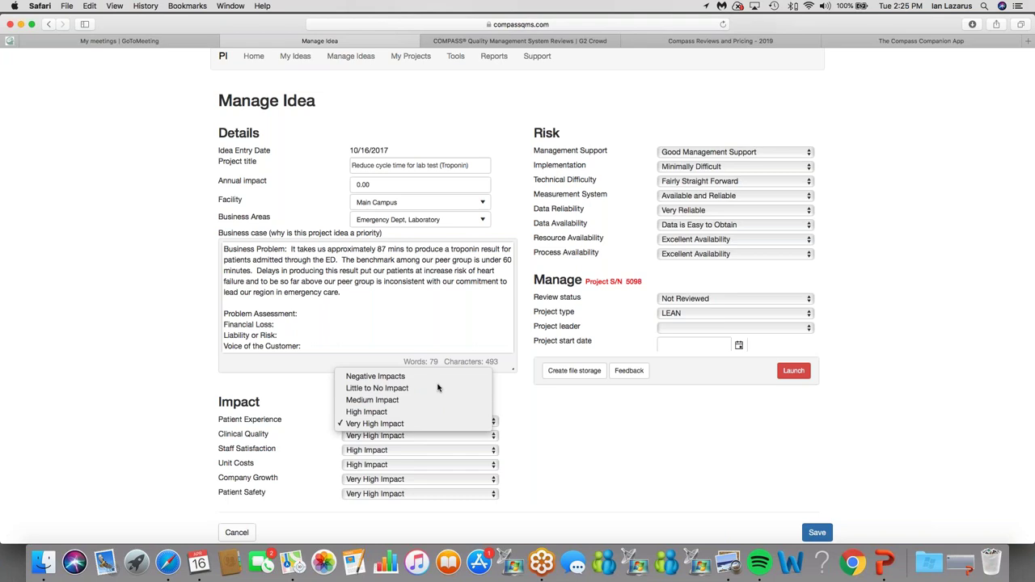
click(438, 388)
click(455, 436)
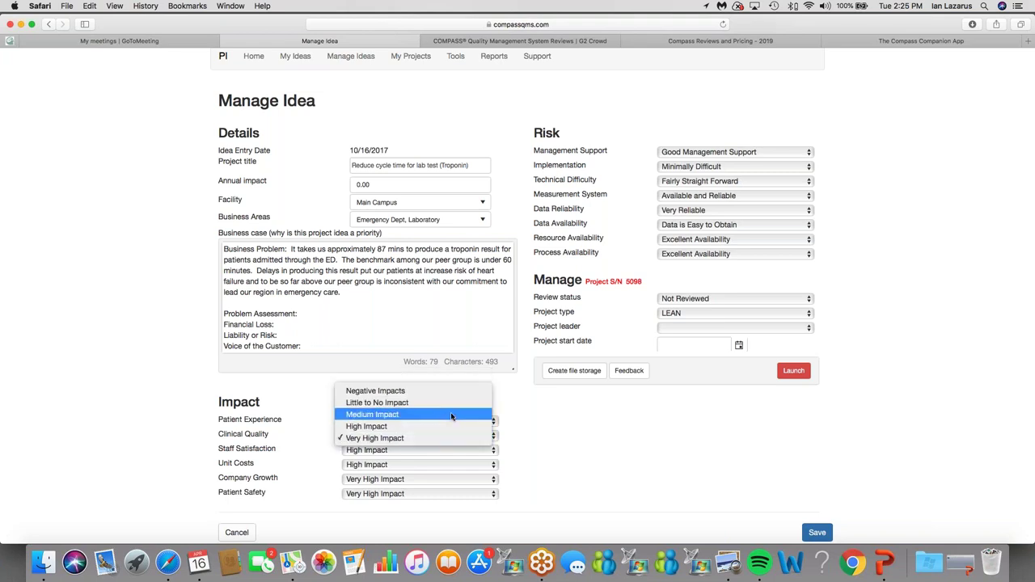
click(451, 402)
click(450, 450)
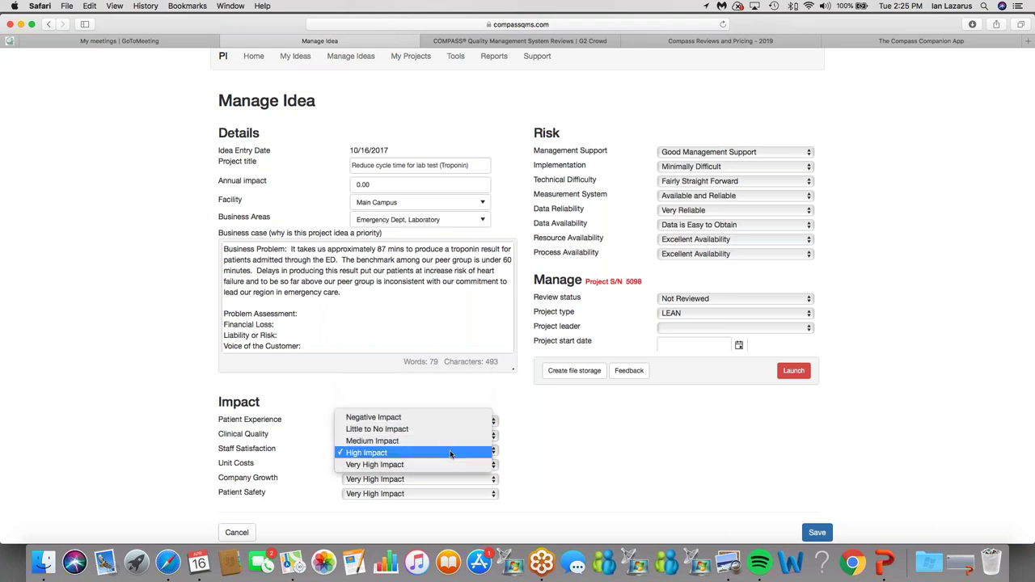
click(453, 430)
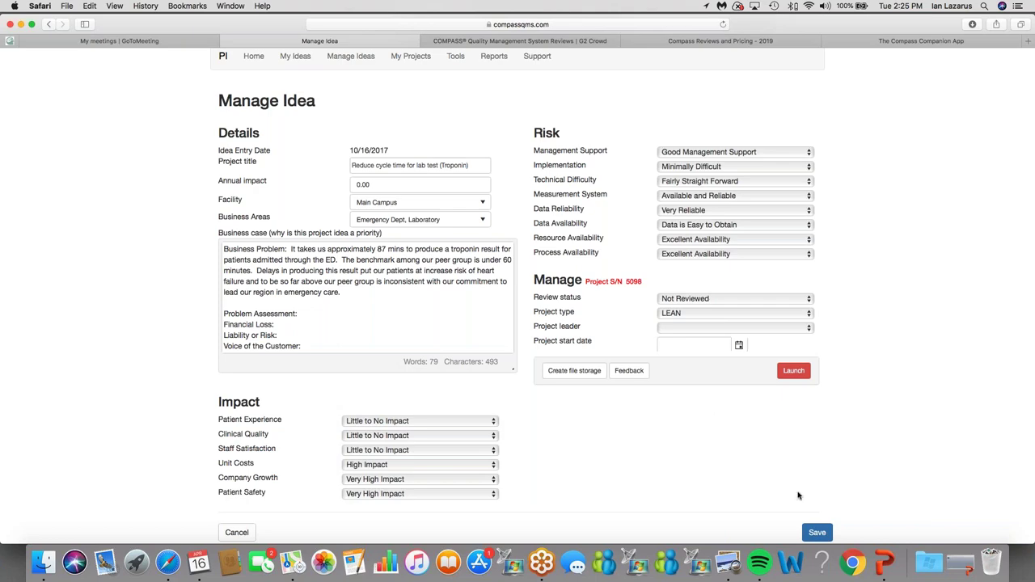
click(816, 532)
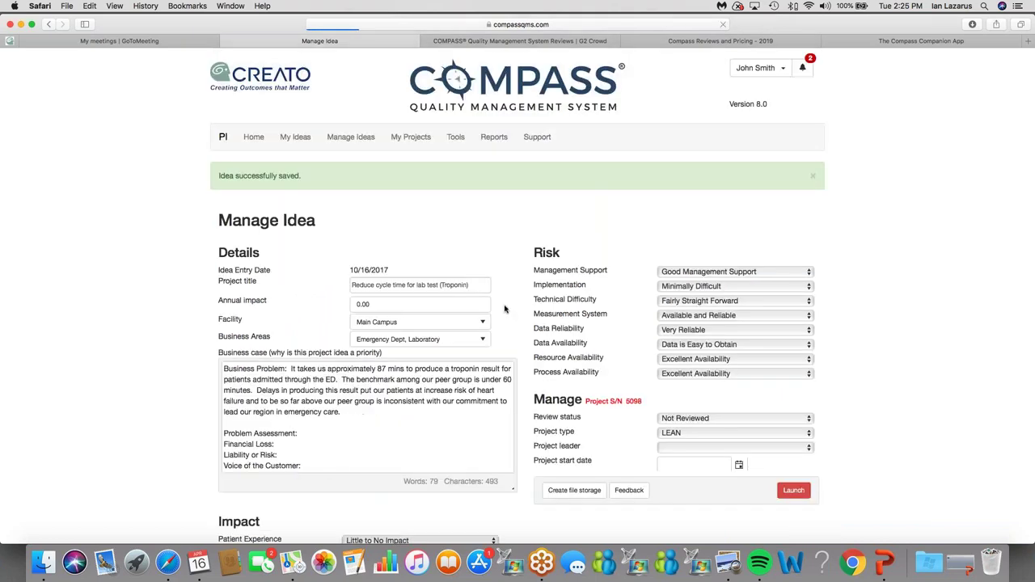
click(347, 138)
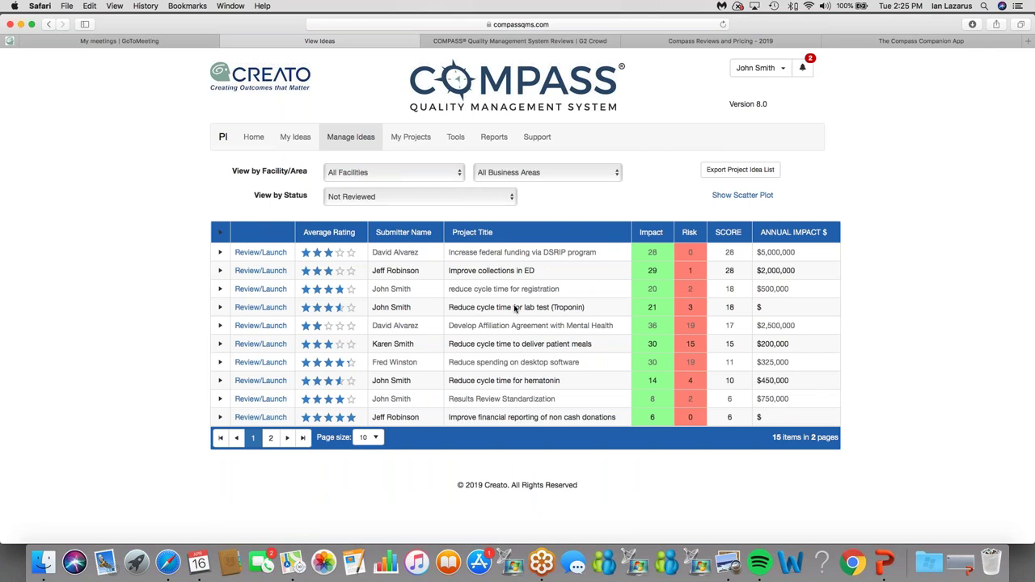
Email the Troponin idea's author 'Thanks for submitting this idea!' asking them to tell more about it
click(282, 308)
scroll(550, 258, down, 2)
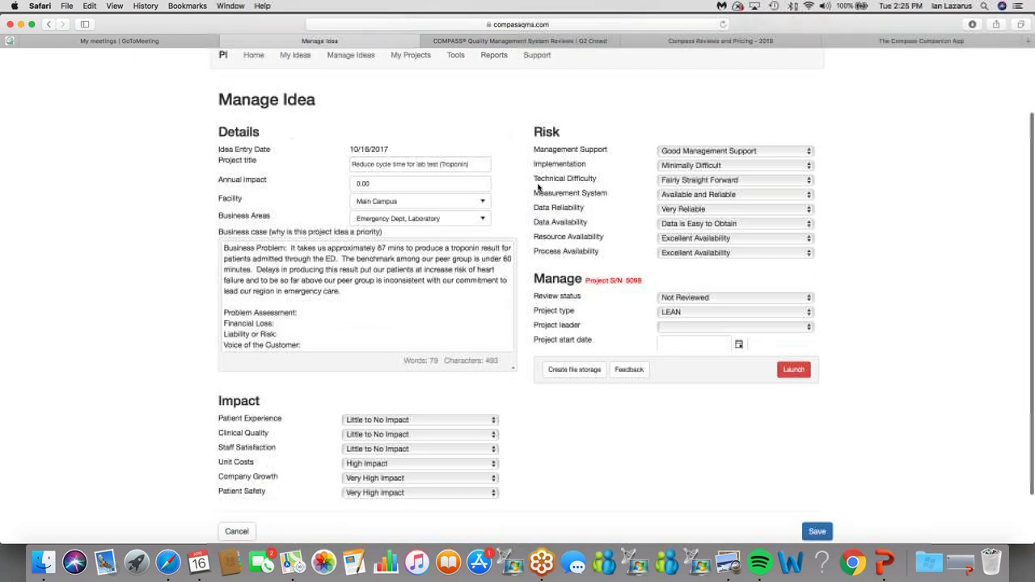
click(629, 370)
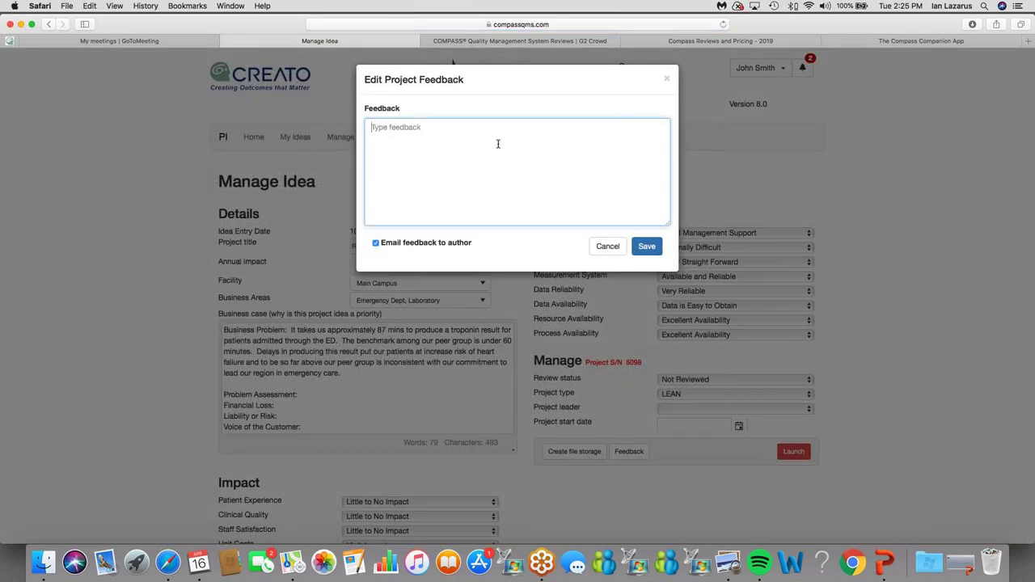
text(Thanks for submitting this idea!)
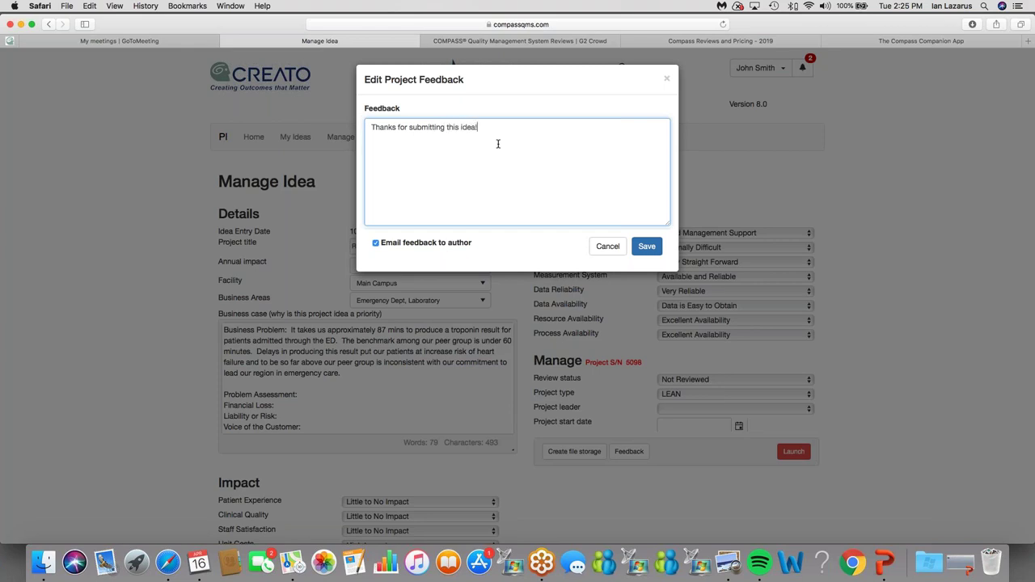
key(Return)
key(Return)
text(BUT C)
key(BackSpace)
text(can you tell me a)
key(BackSpace)
key(BackSpace)
key(BackSpace)
key(BackSpace)
text(more)
key(BackSpace)
key(BackSpace)
key(BackSpace)
text(e more about....)
click(651, 252)
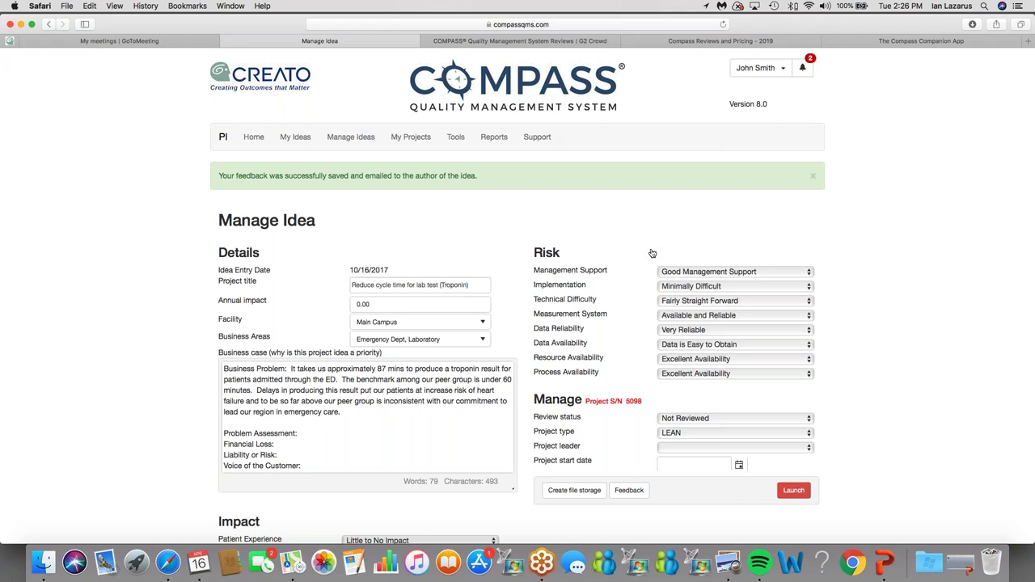
On the Troponin Manage Idea page, choose Reviewed/Deferred as the review status
scroll(652, 253, down, 1)
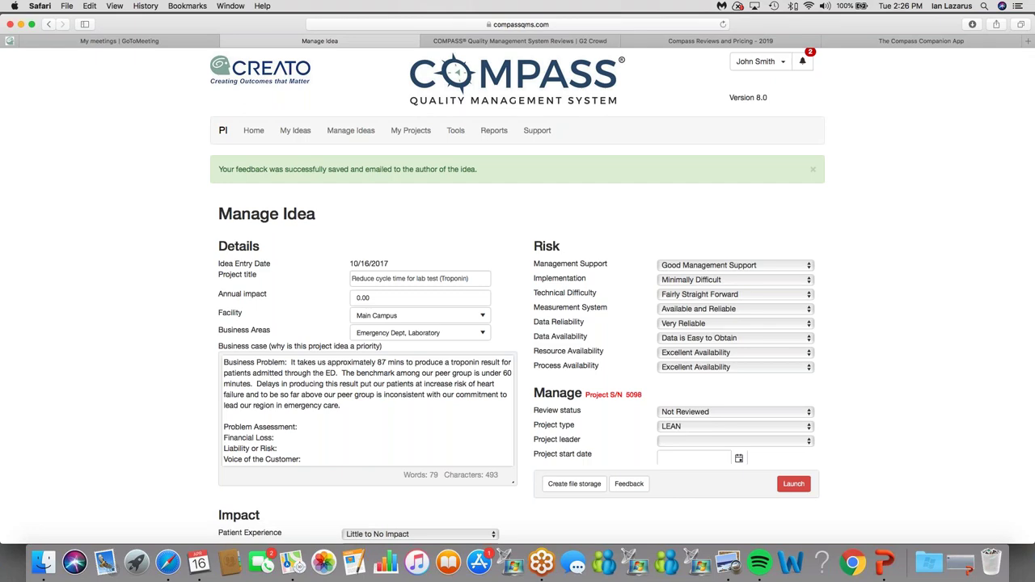
scroll(427, 180, down, 1)
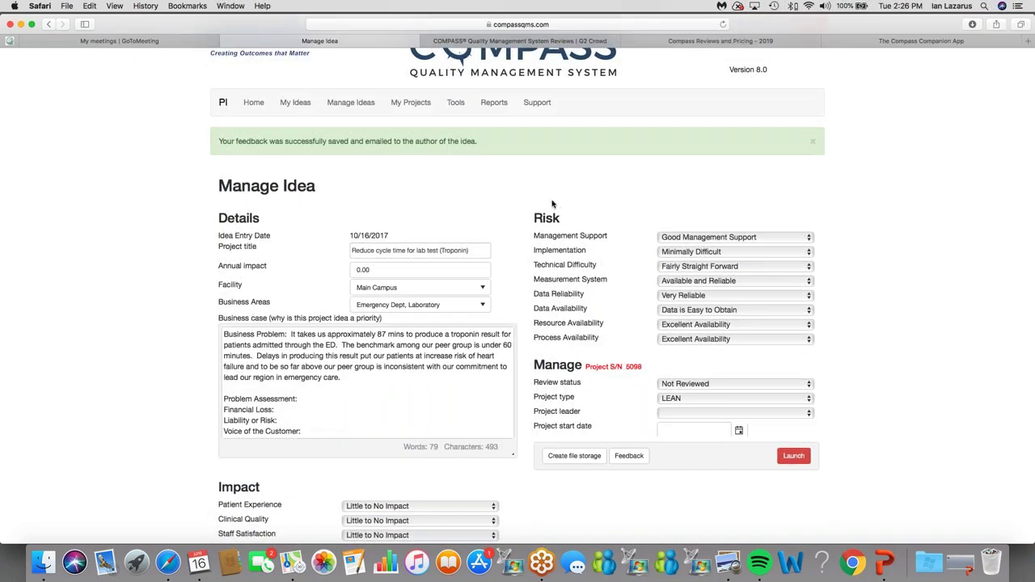
scroll(594, 205, down, 2)
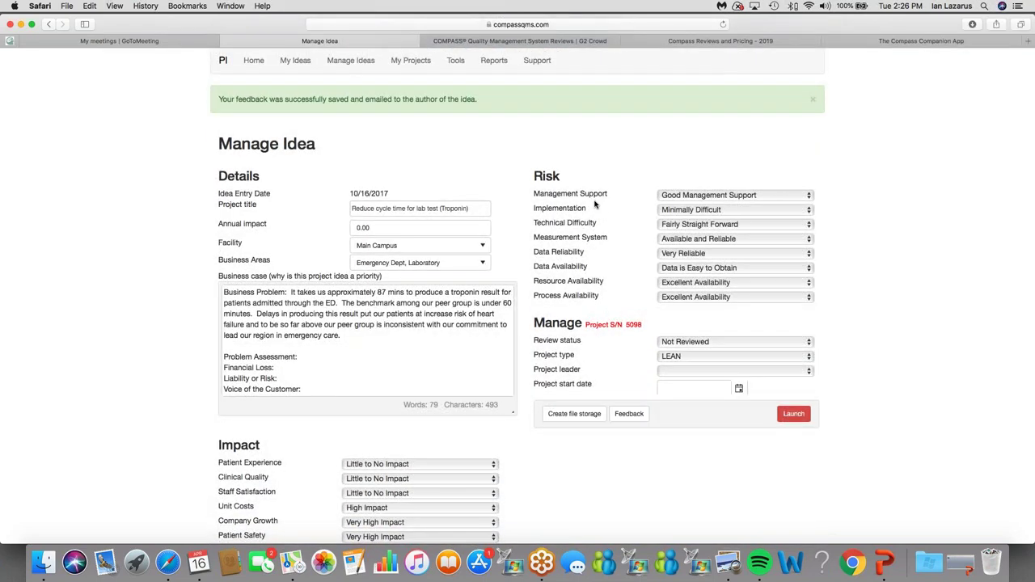
click(753, 343)
click(745, 368)
Approve the idea for launch as a LEAN project, assign a project leader, start date 4/19/2019
click(751, 343)
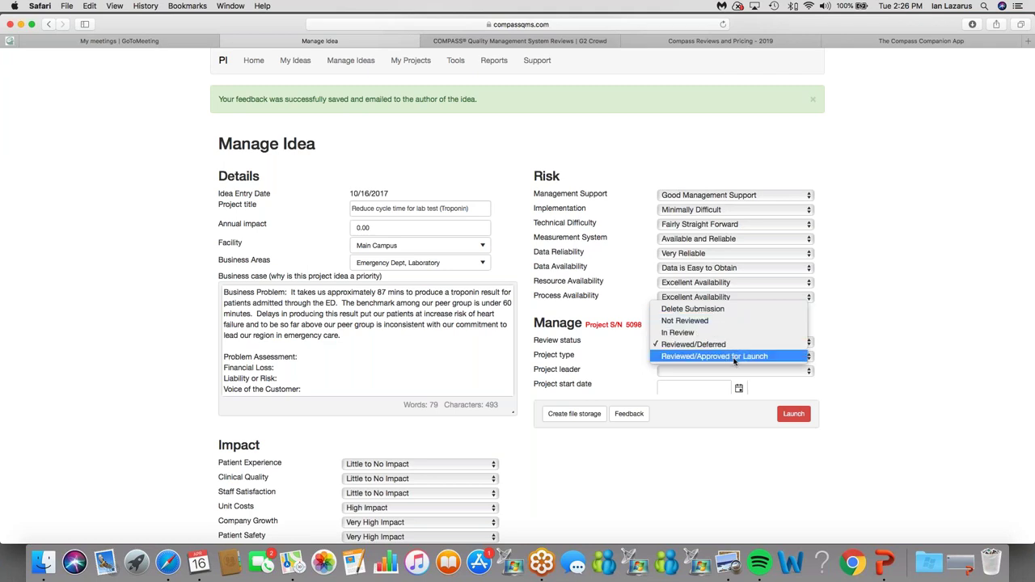
click(734, 357)
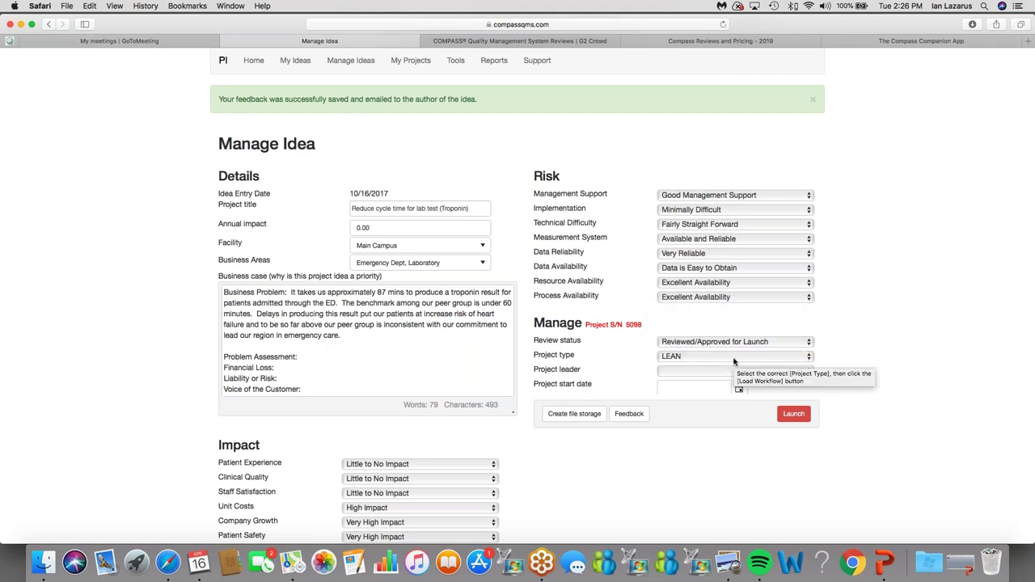
click(735, 356)
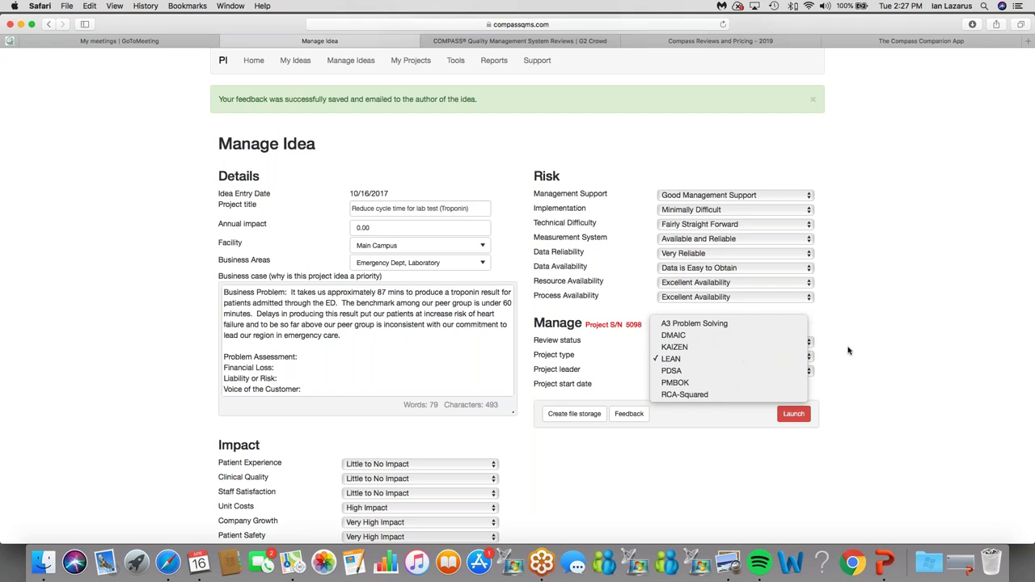
click(850, 351)
click(754, 371)
click(742, 431)
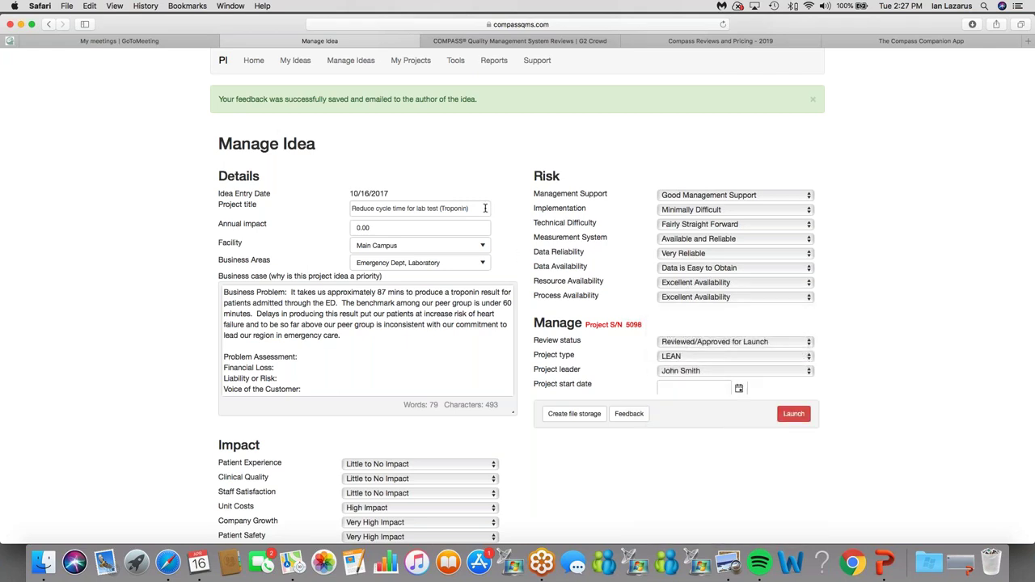
click(738, 388)
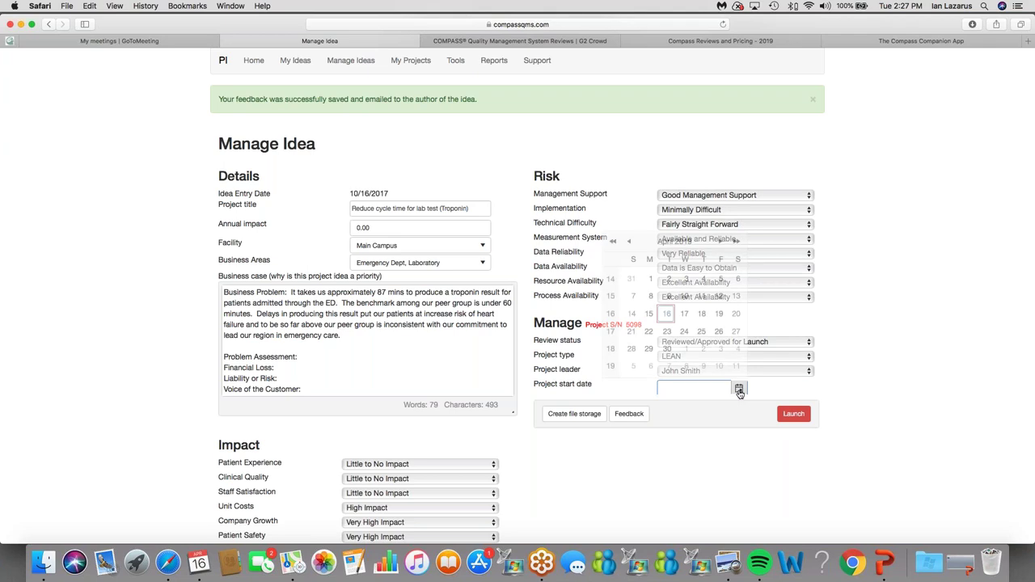
click(719, 314)
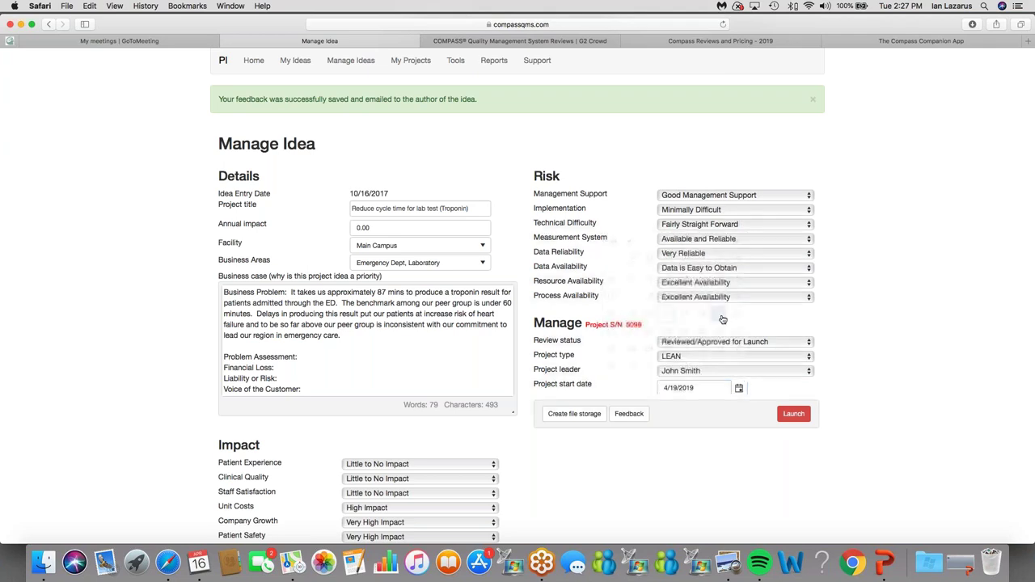
Launch the Troponin idea and confirm it appears among Active Projects, highlighting its title
click(794, 414)
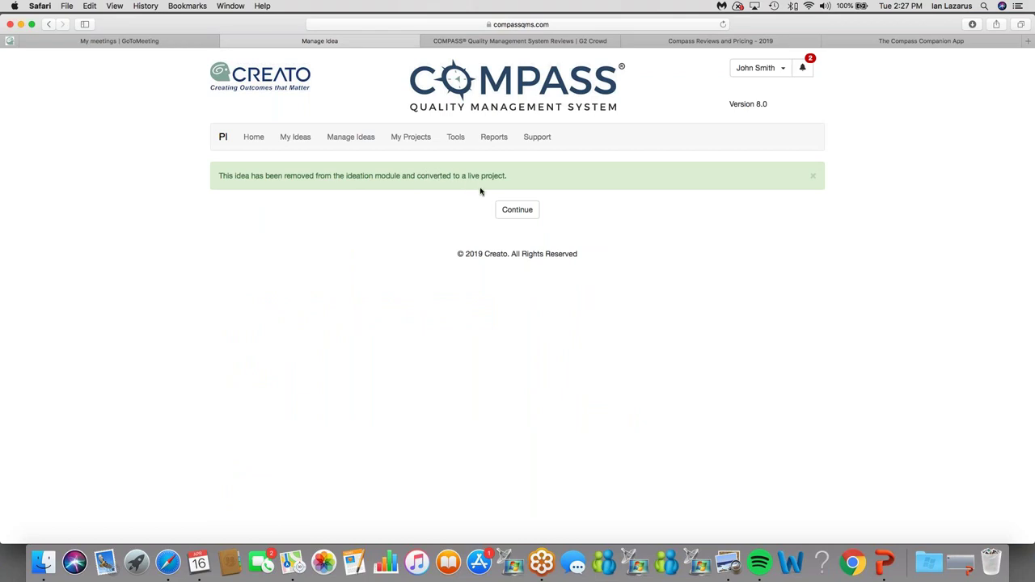
click(509, 210)
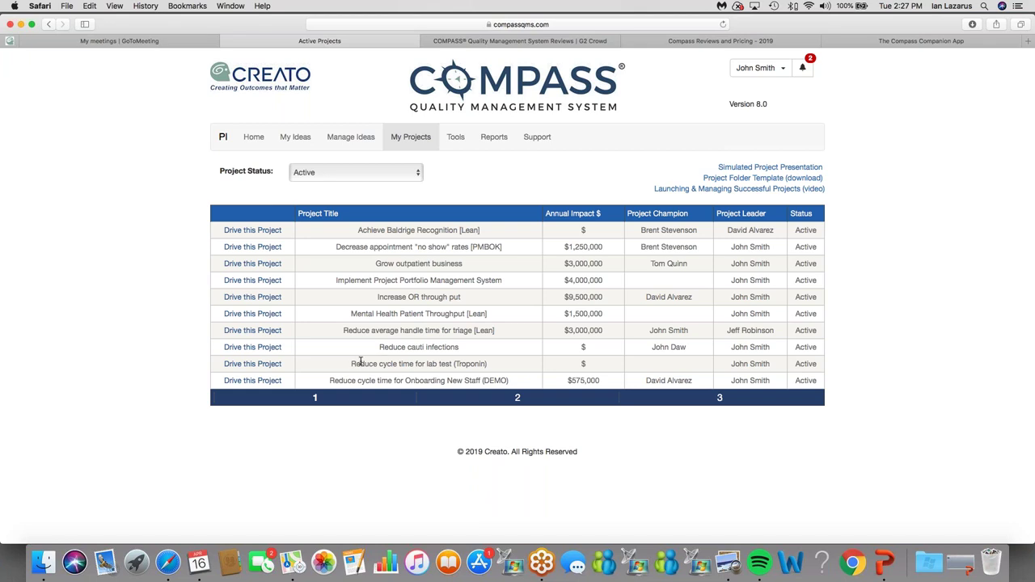
drag(351, 363, 492, 363)
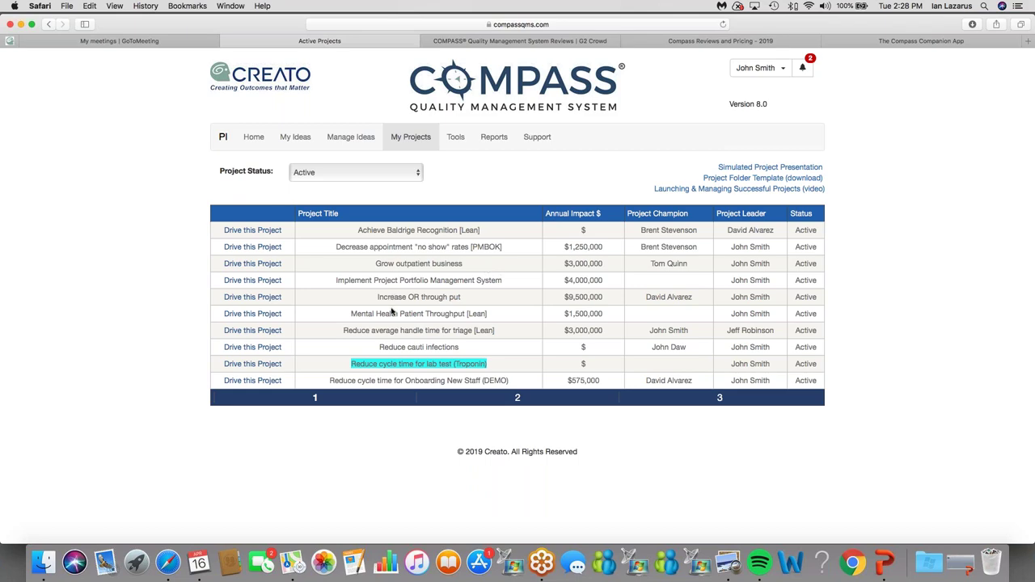
Open Drive Project # 6407 for Onboarding New Staff (DEMO) and highlight its DMAIC type
click(265, 382)
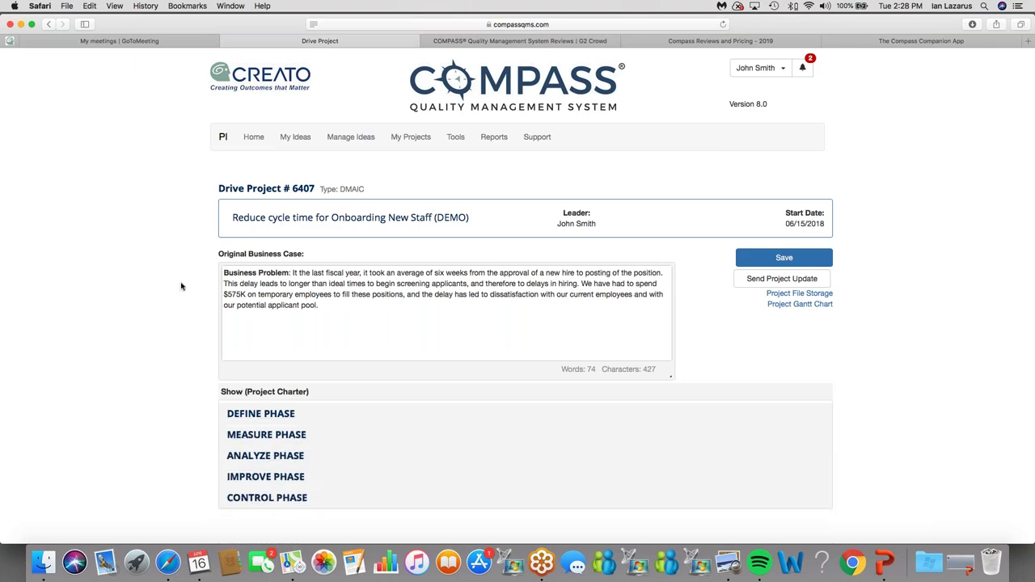
scroll(185, 296, down, 2)
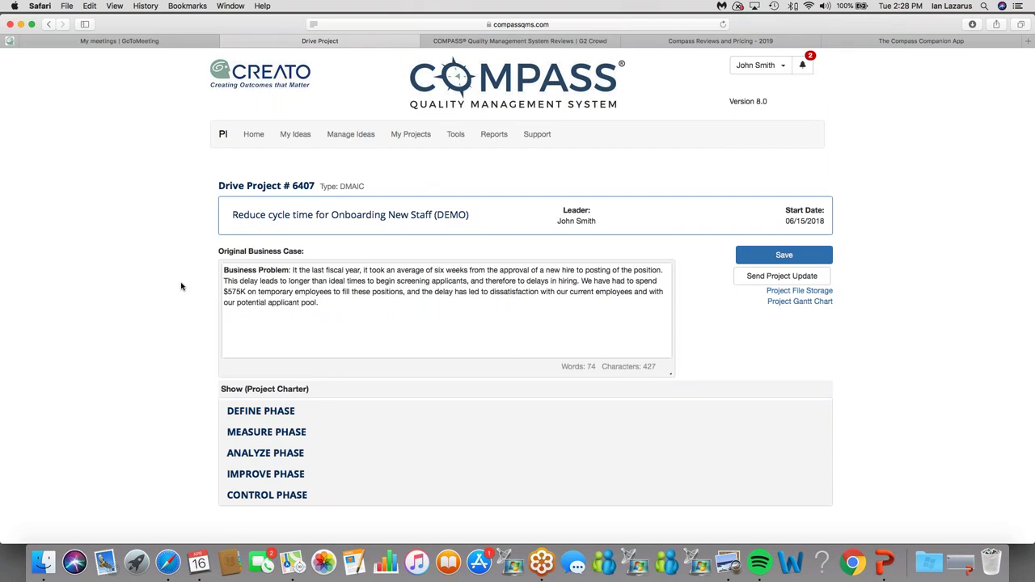
scroll(181, 285, down, 1)
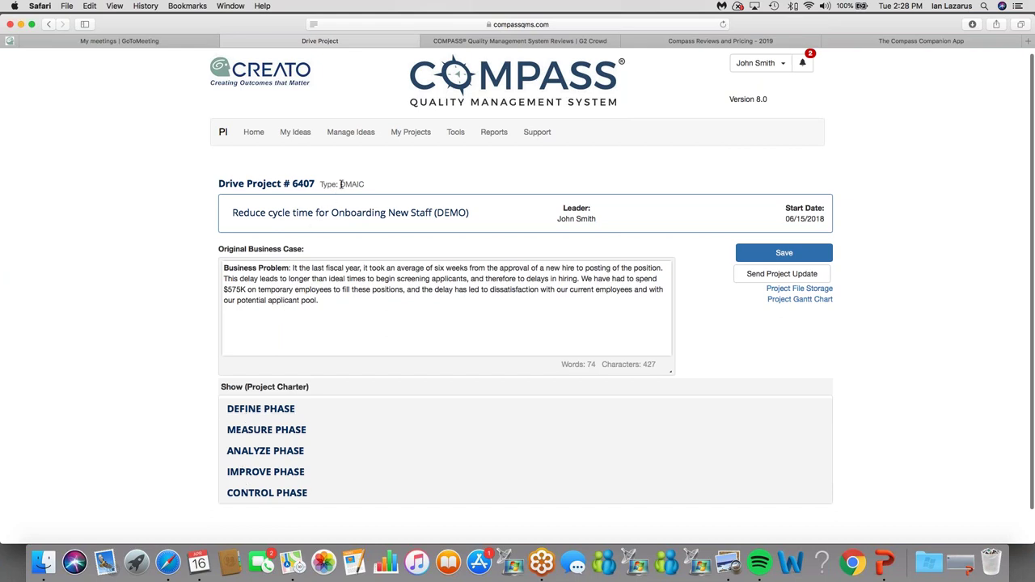
drag(340, 185, 399, 181)
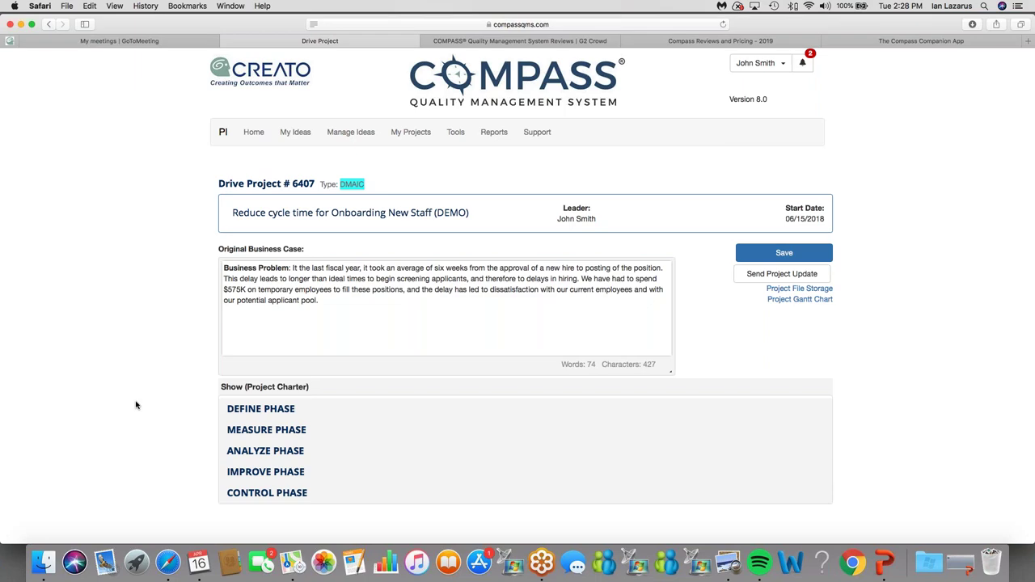
click(259, 391)
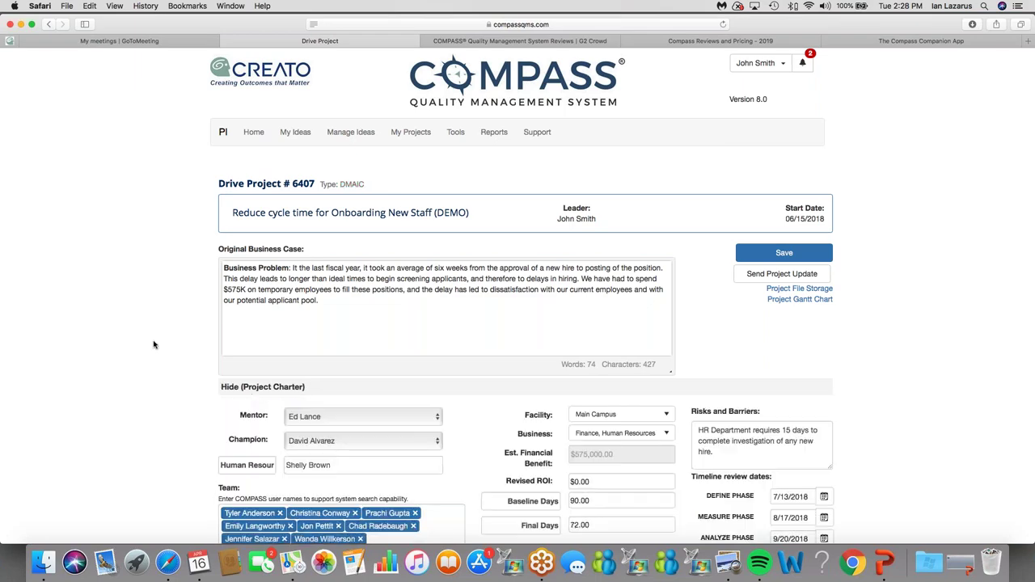
scroll(147, 341, down, 4)
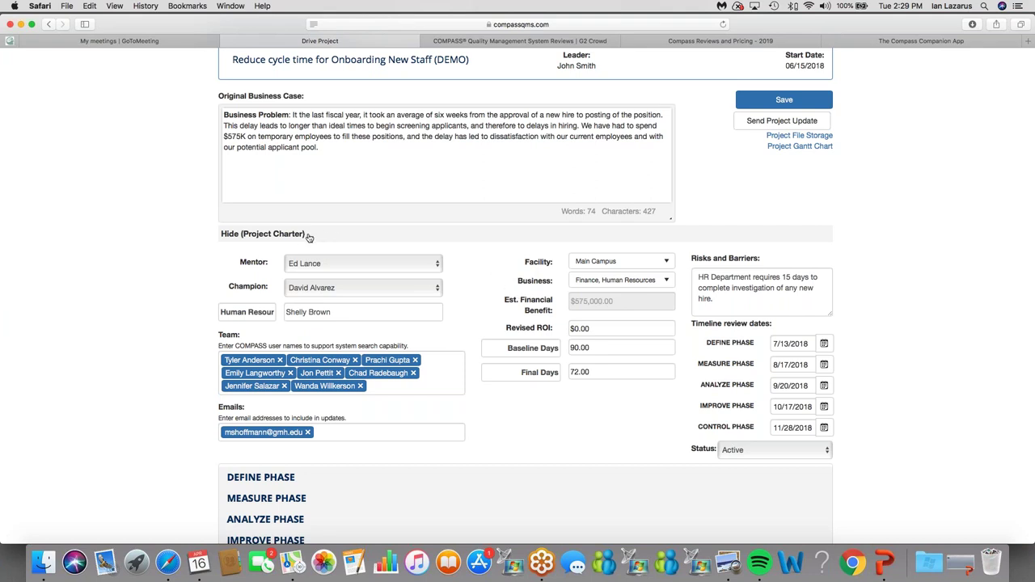
click(307, 237)
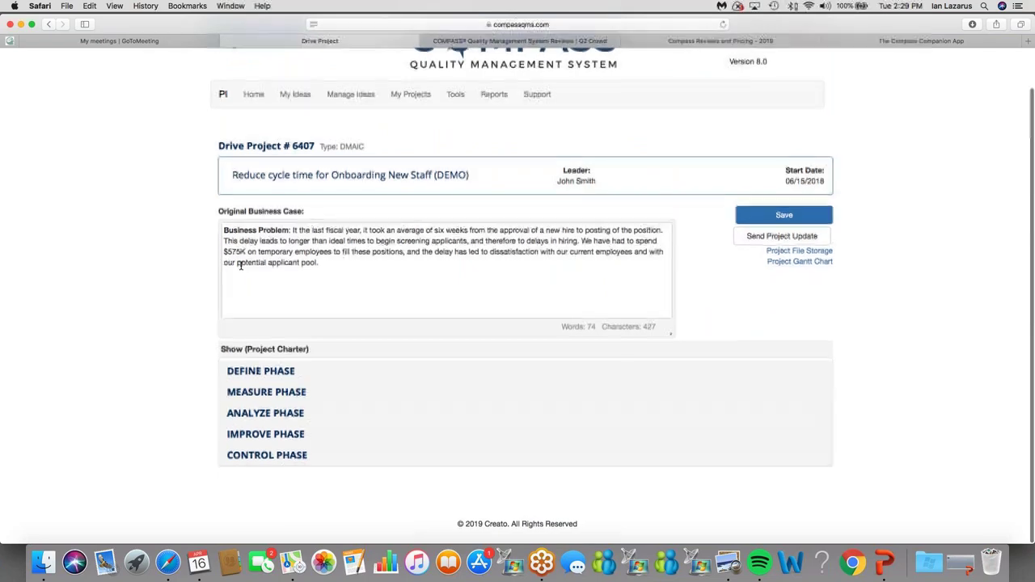
Expand the Define phase to review its steps and documentation, then collapse it
click(252, 374)
scroll(178, 289, down, 5)
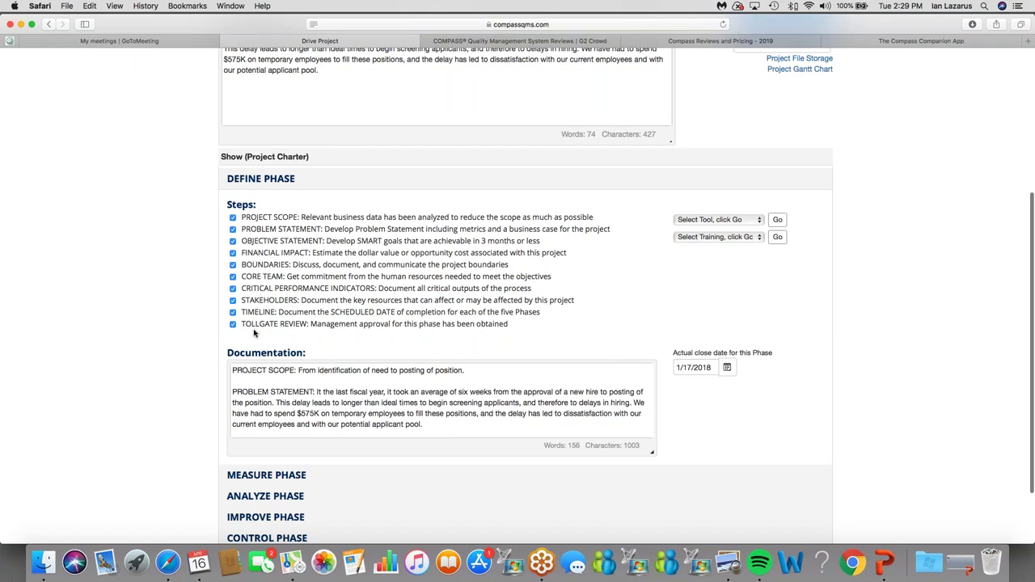
scroll(256, 389, down, 8)
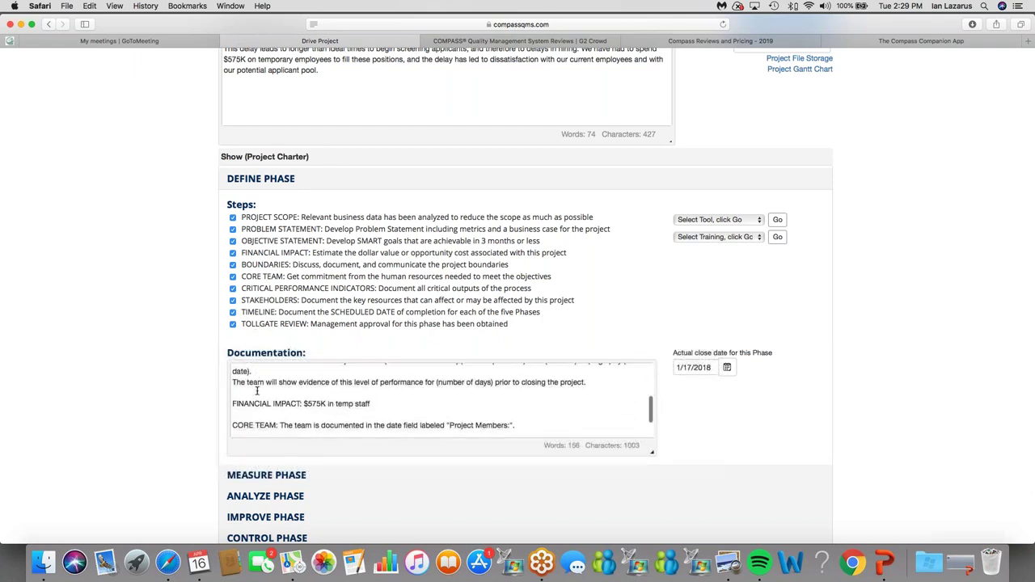
scroll(275, 264, down, 2)
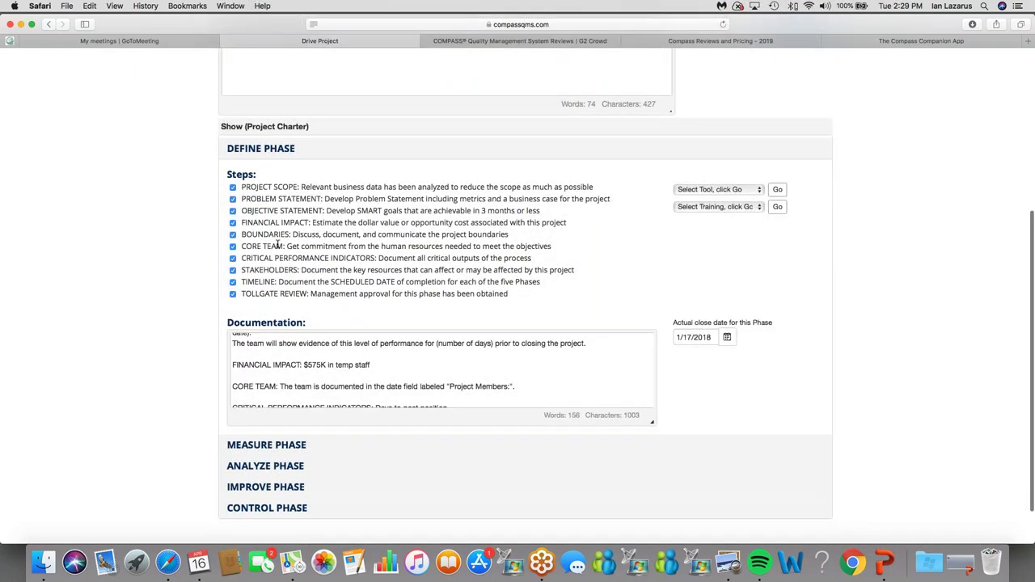
click(275, 153)
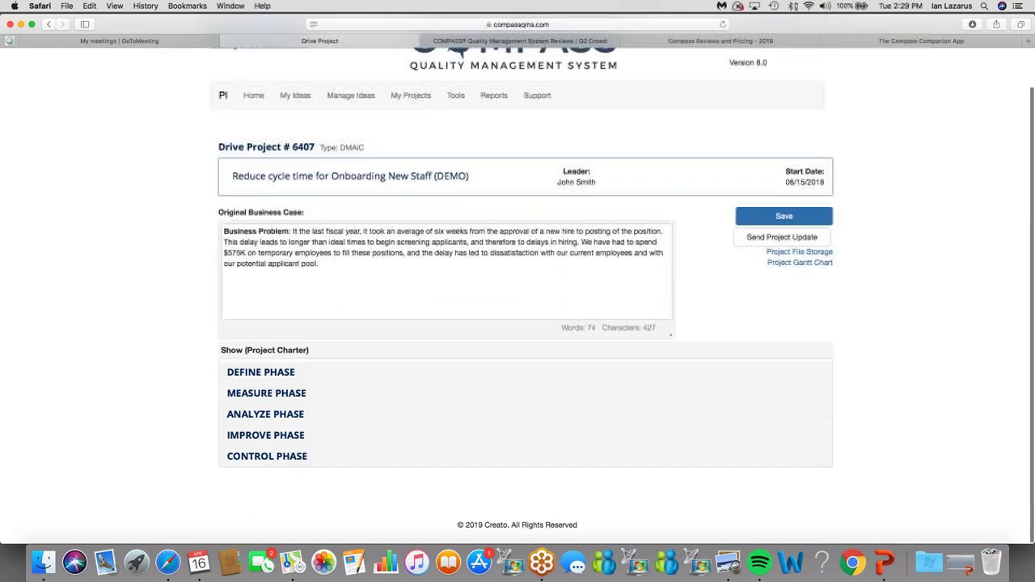
In the Measure phase, uncheck Value Stream, Financial Impact, Socialize/Present Results and Tollgate Review
click(266, 393)
scroll(177, 305, down, 5)
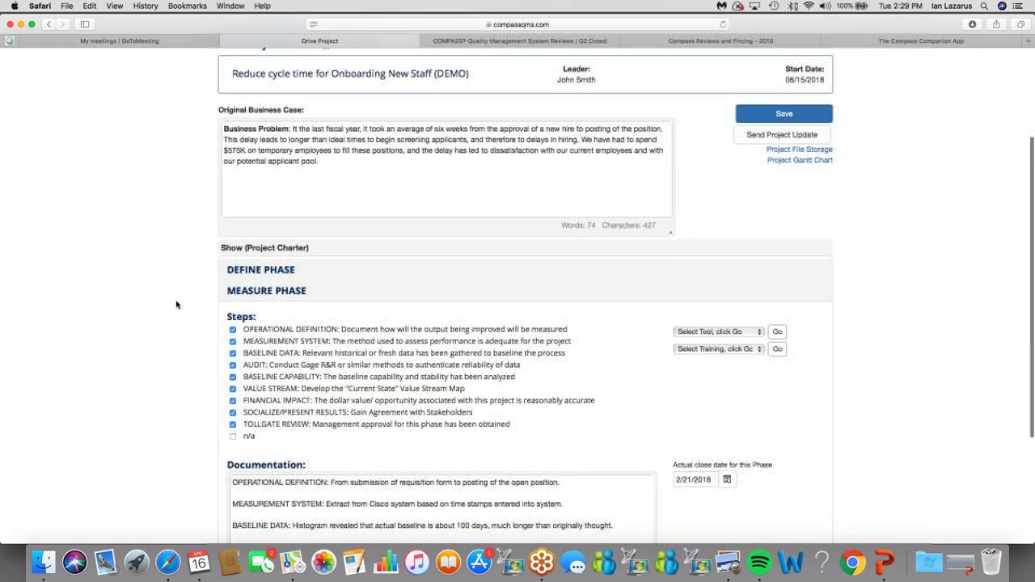
scroll(178, 302, down, 1)
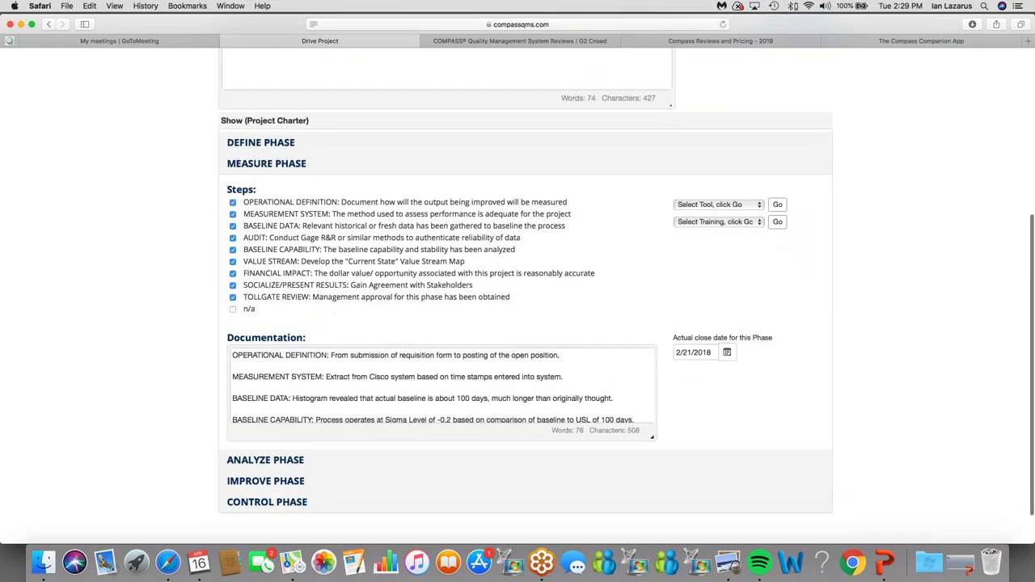
click(233, 262)
click(233, 273)
click(233, 285)
click(233, 297)
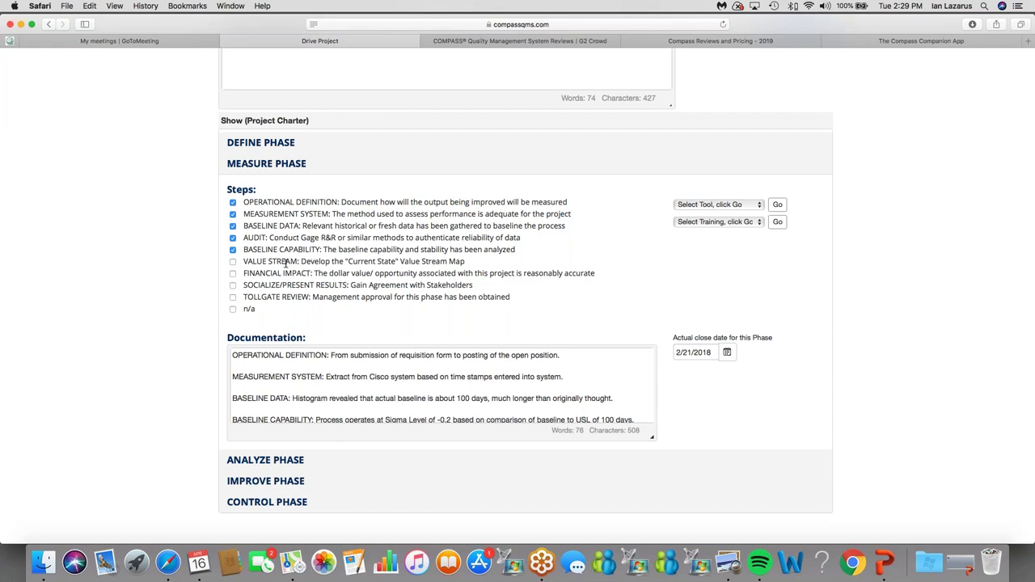
Launch the Value Stream Map tool from the Measure phase's suggested tools
scroll(287, 263, down, 1)
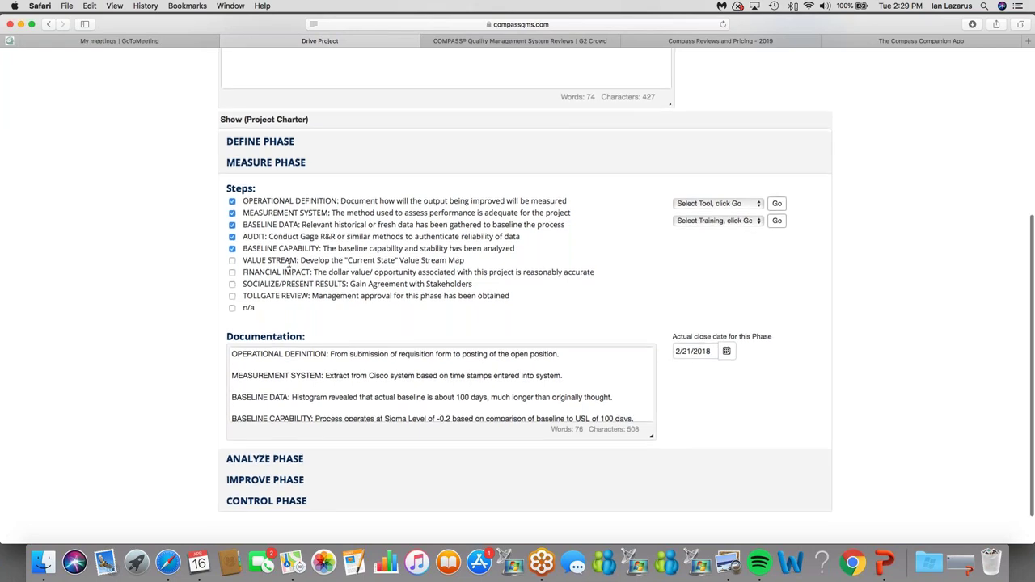
click(720, 204)
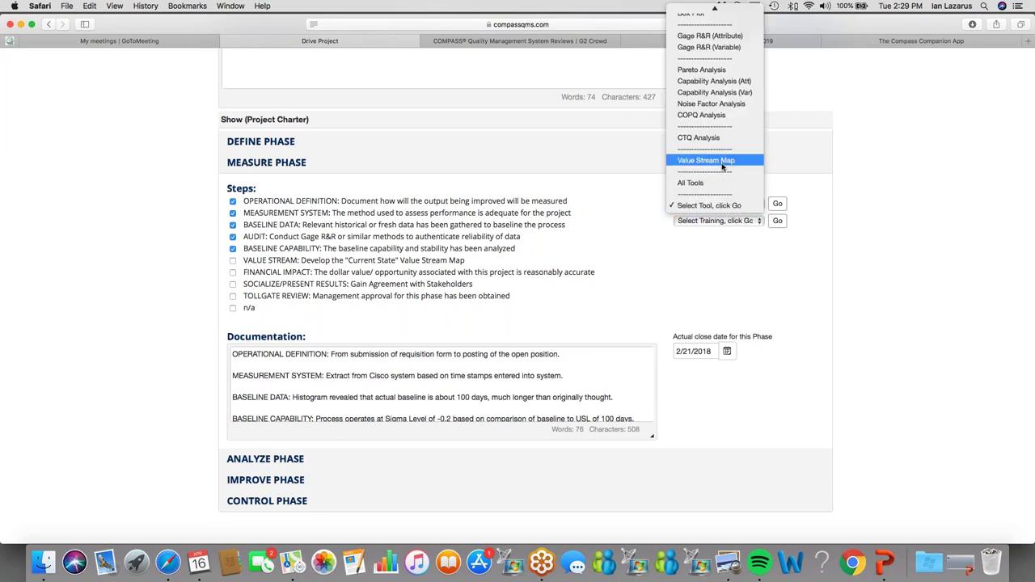
scroll(722, 167, up, 1)
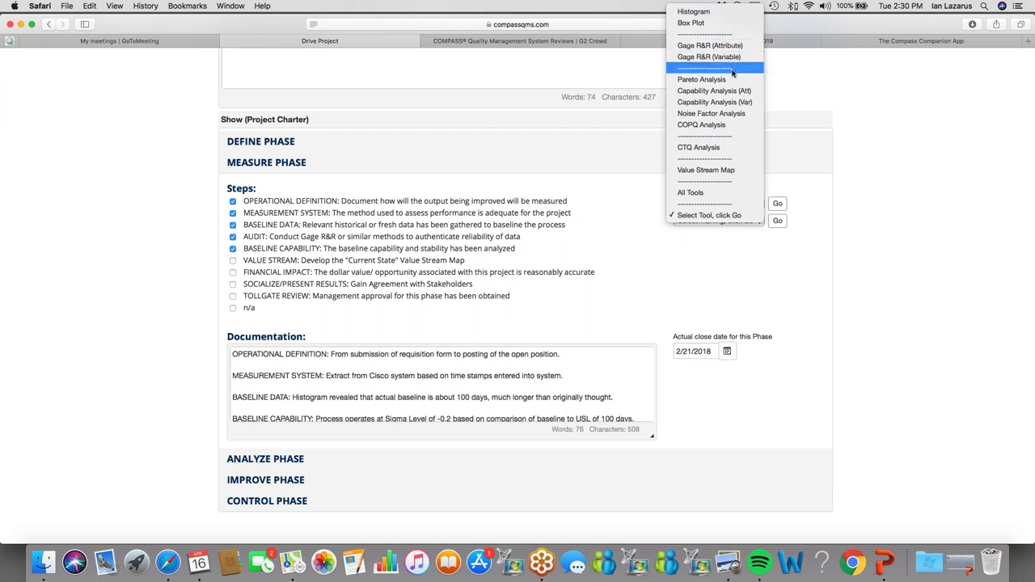
click(727, 169)
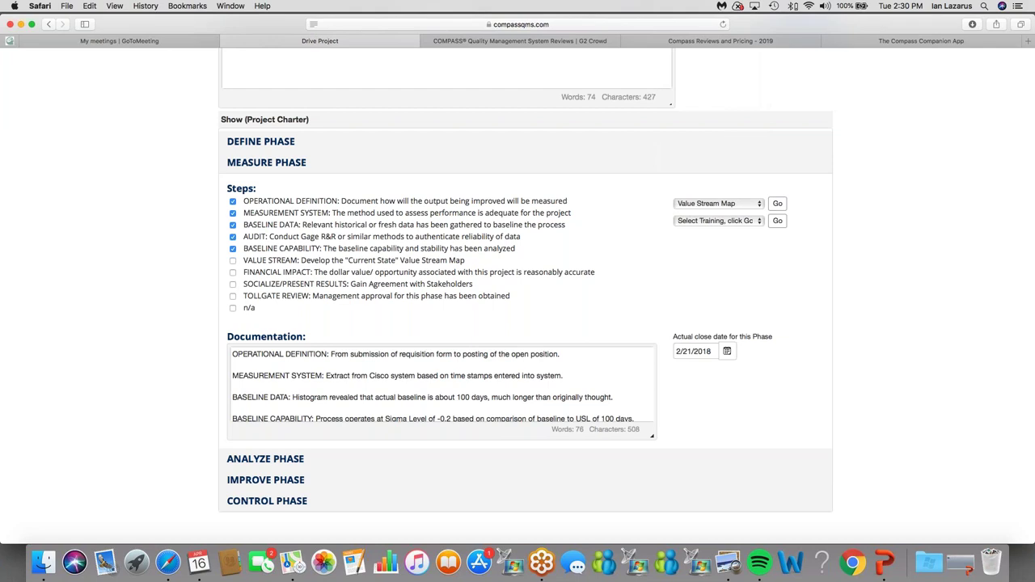
click(776, 203)
Get the M10 Value Stream Analysis training for the Value Stream step
drag(244, 259, 299, 260)
click(719, 222)
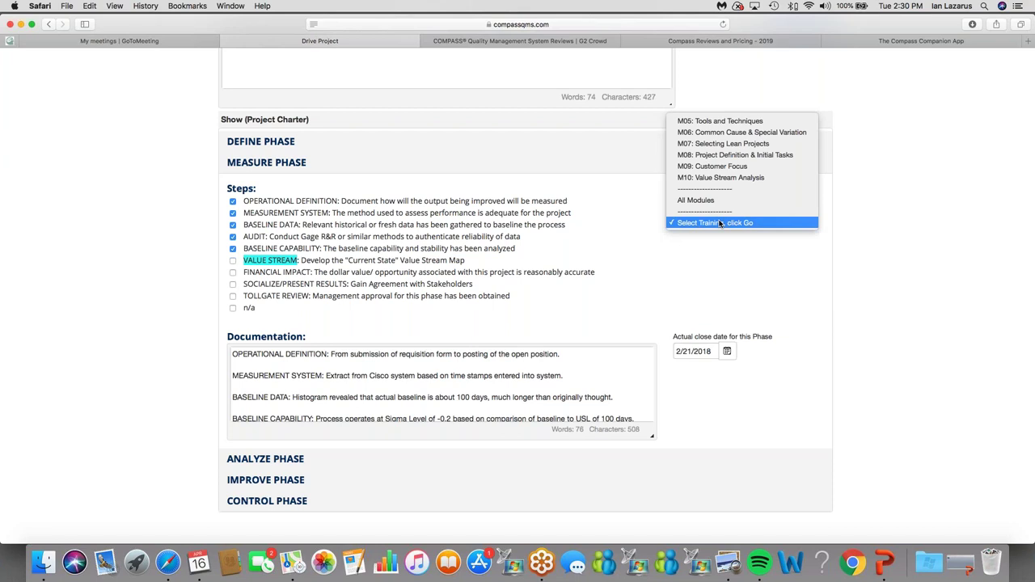
click(719, 177)
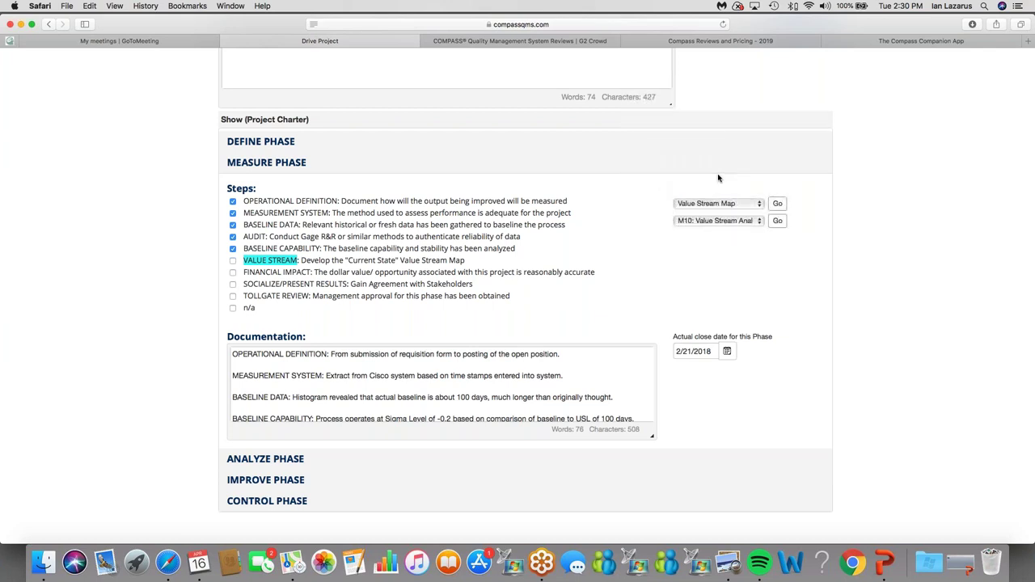
click(774, 222)
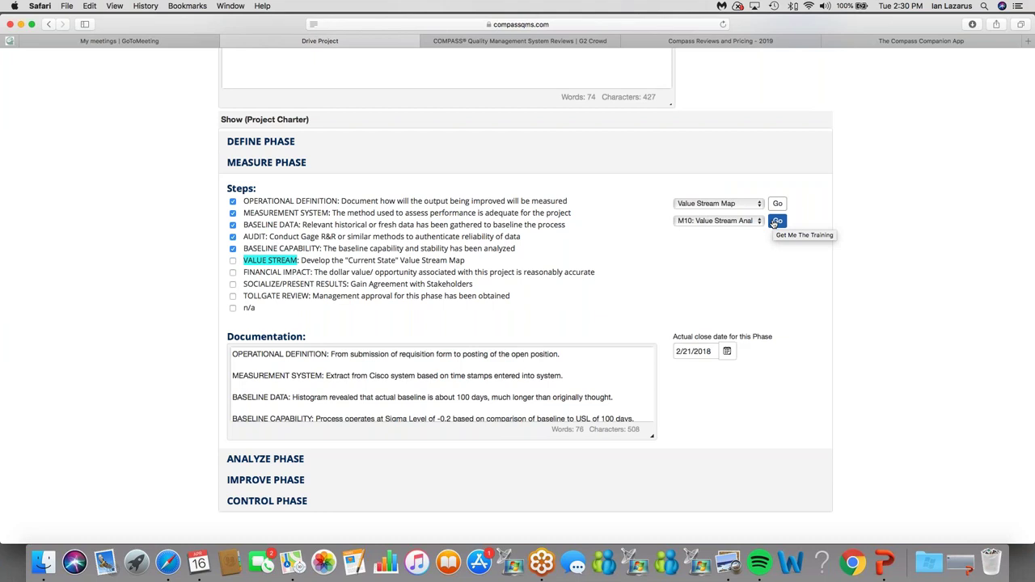
Reset the Measure phase tool list to All Tools and training to All Modules
click(755, 207)
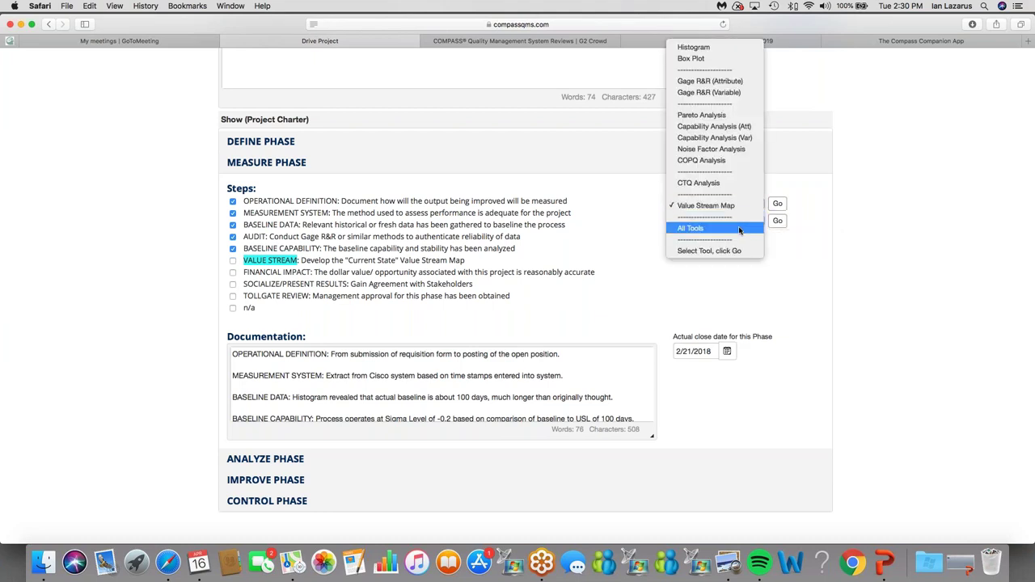
click(739, 230)
click(744, 224)
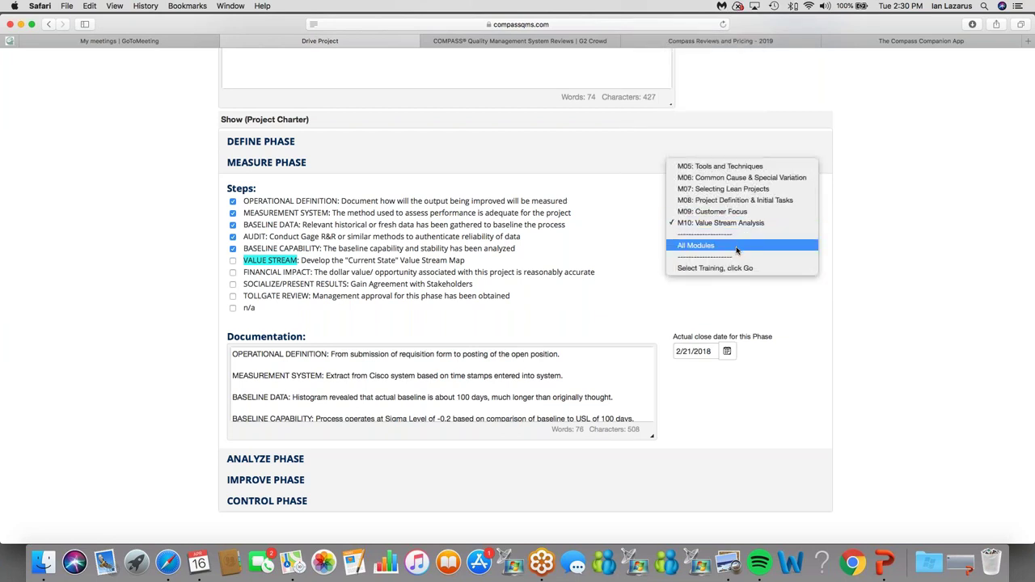
click(737, 248)
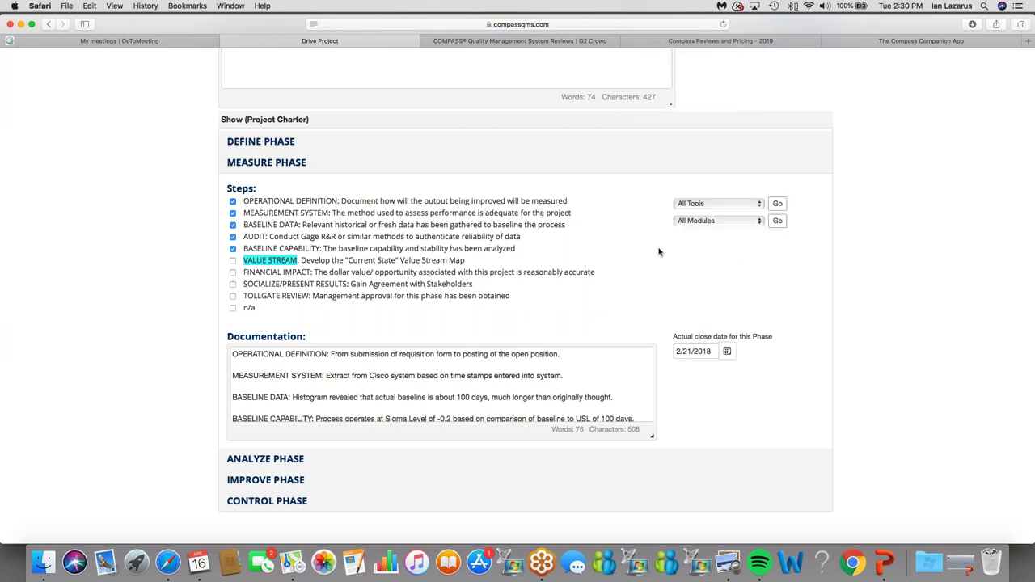
Collapse the Measure phase, then expand and review the completed Control phase steps before collapsing it
scroll(371, 263, down, 2)
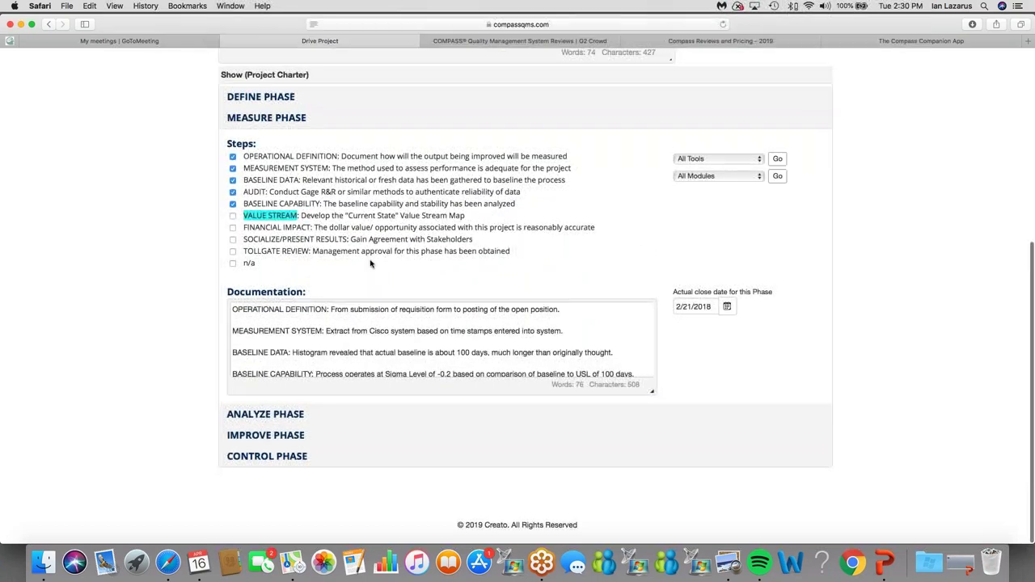
click(252, 118)
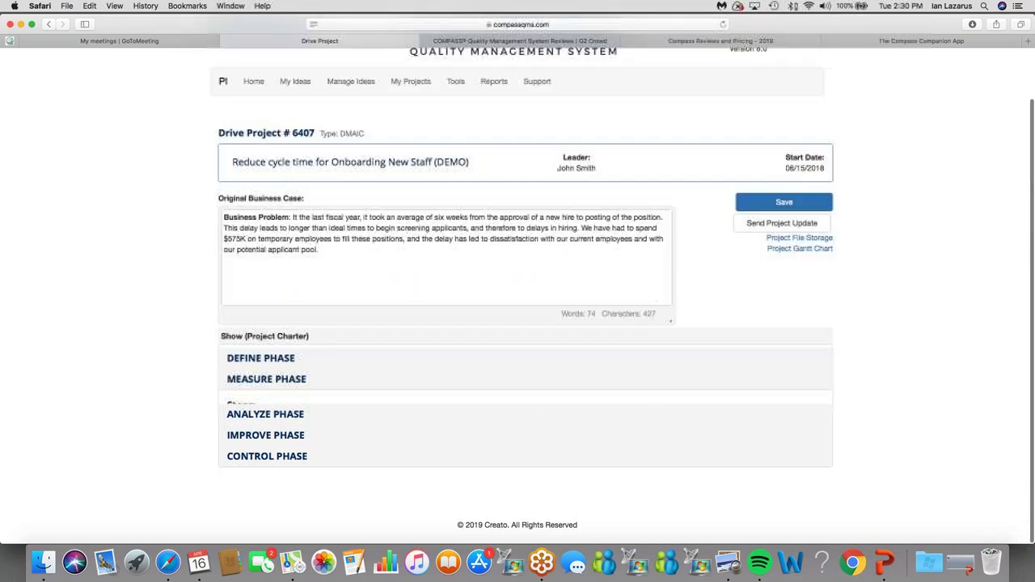
click(275, 456)
scroll(434, 367, down, 8)
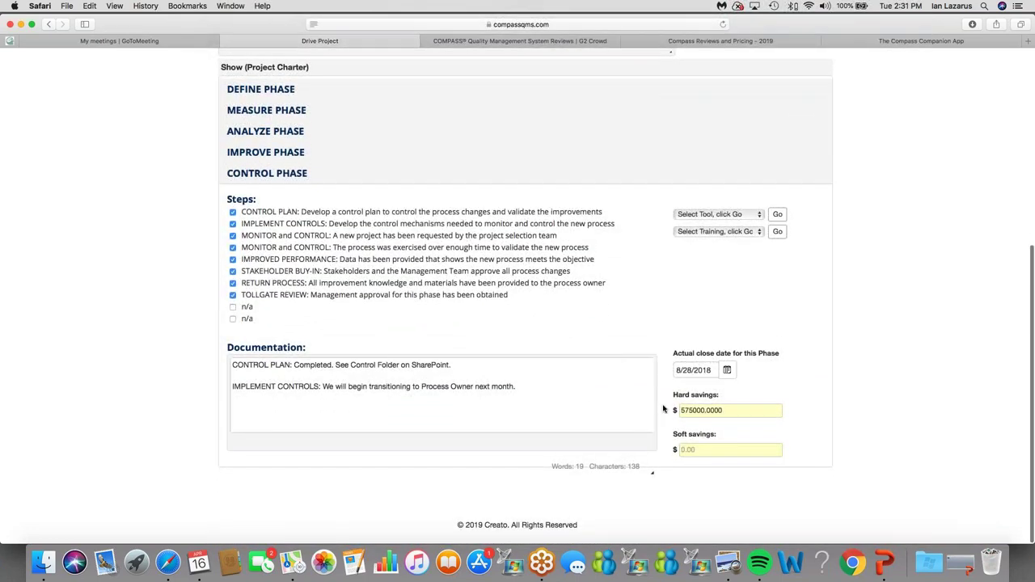
click(290, 174)
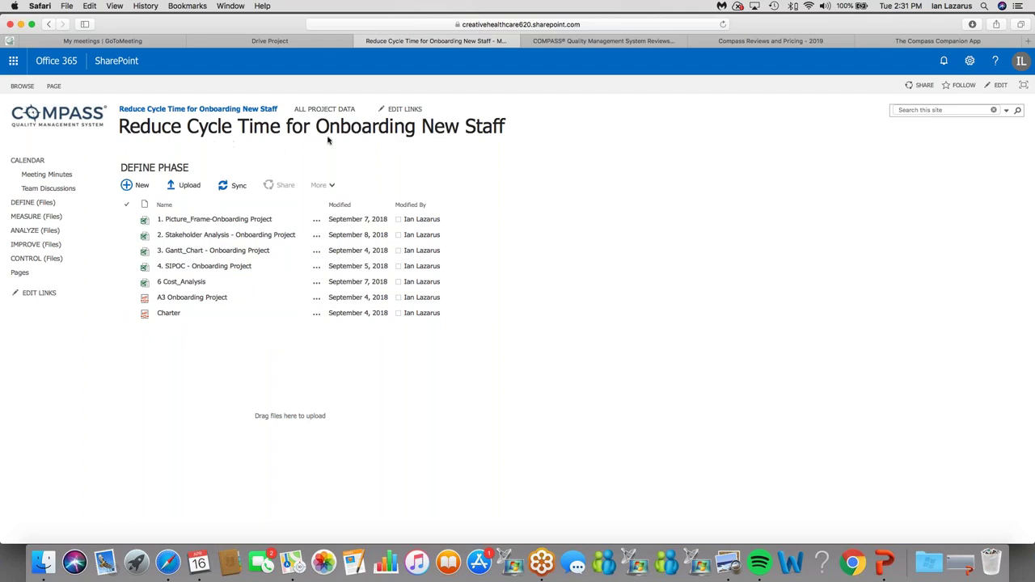
Select the A3 Onboarding Project file, view the Measure and Improve file folders, then return to Drive Project # 6407
click(203, 297)
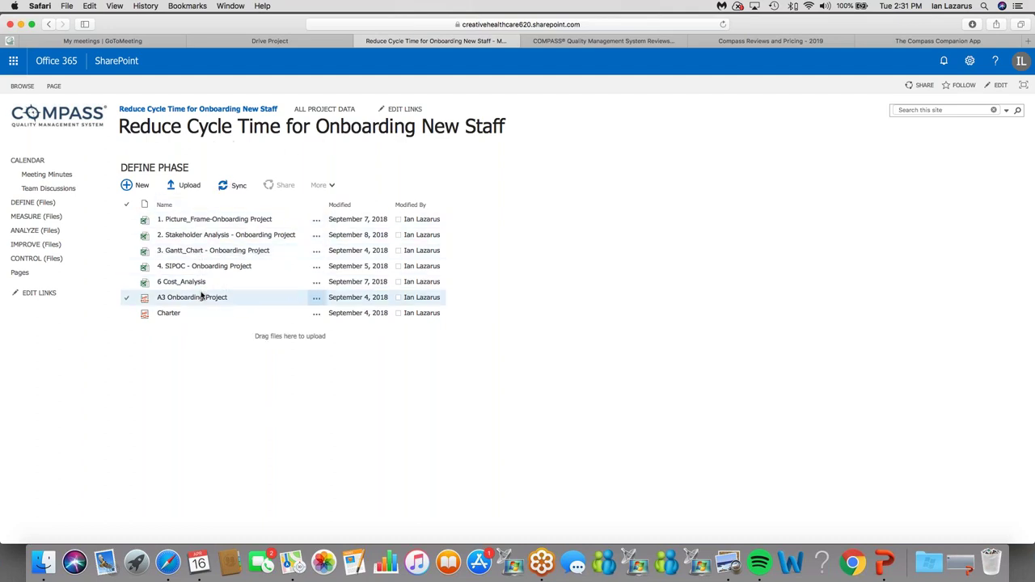
click(31, 218)
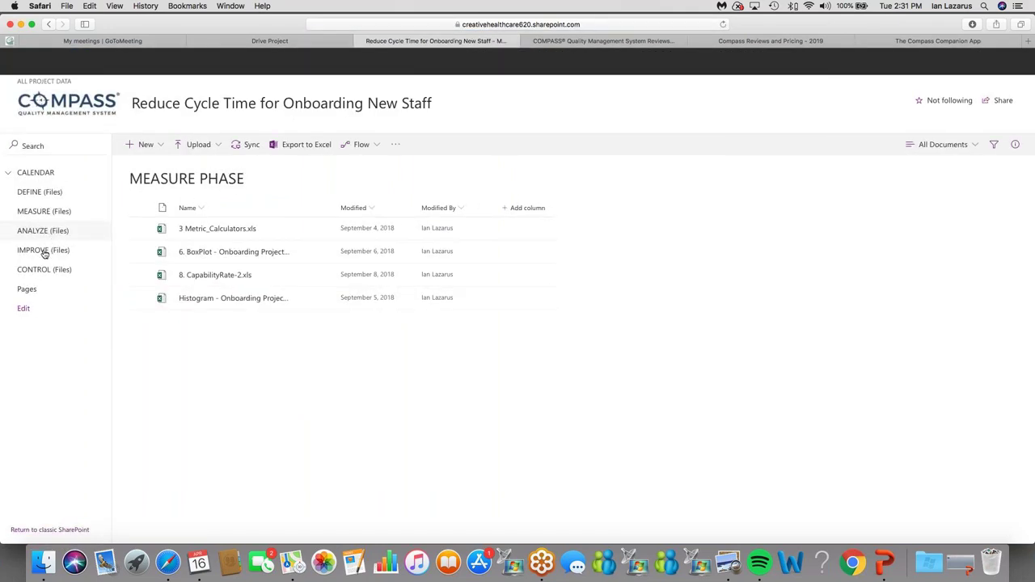
click(43, 250)
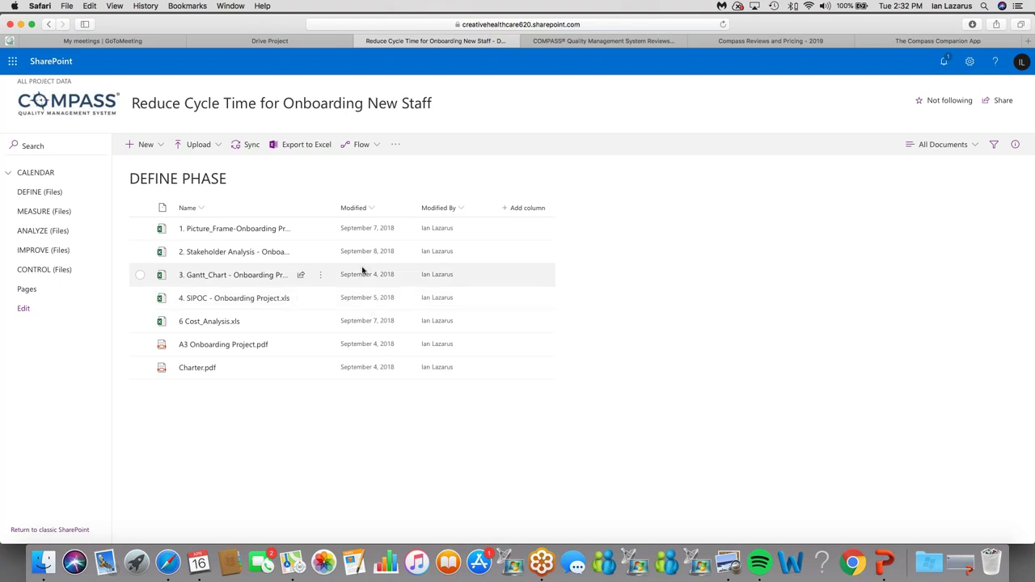
click(321, 45)
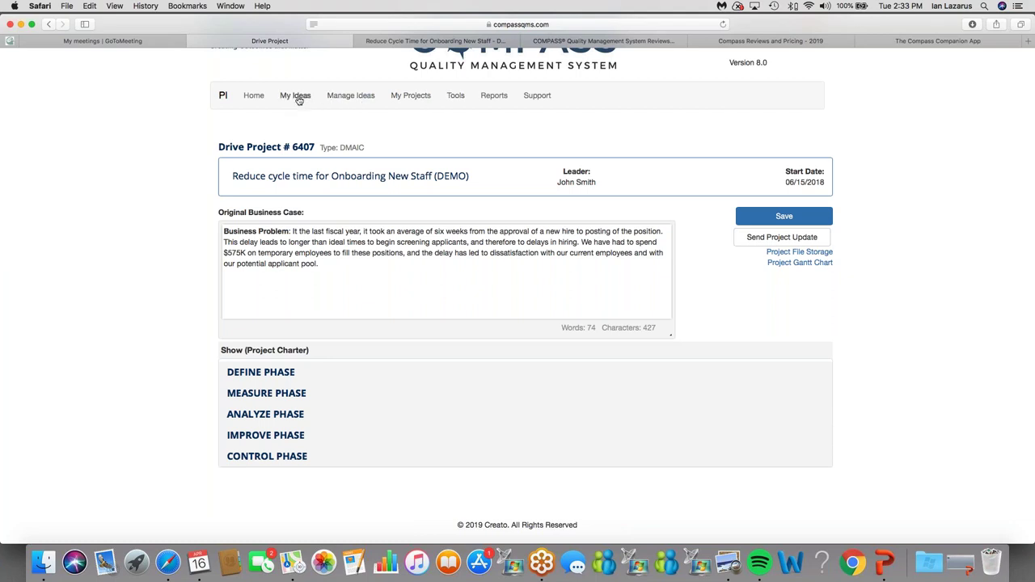
Browse the DMAIC tools page grouped by phase, then go back to the eight-tile main menu
click(264, 98)
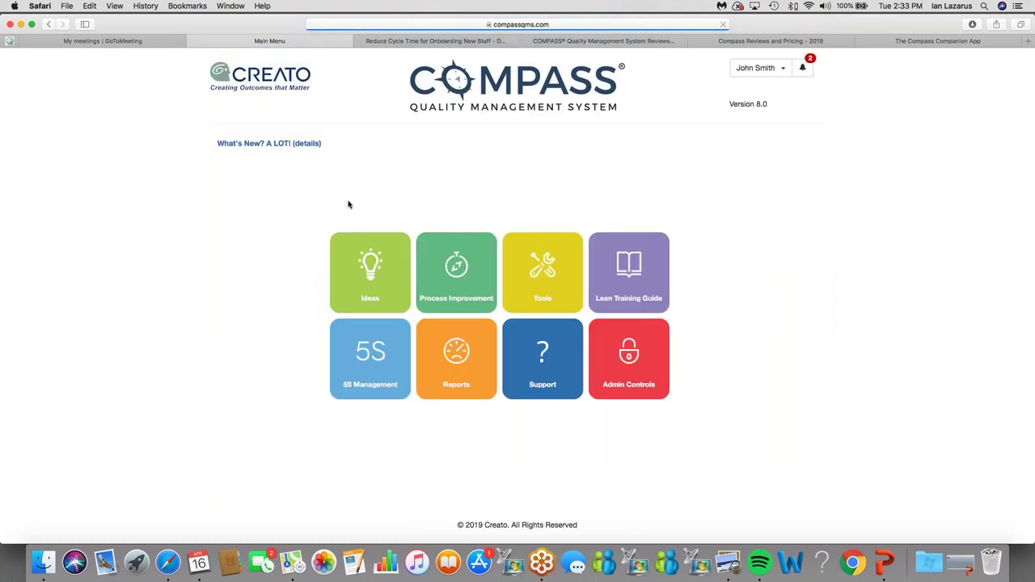
click(523, 278)
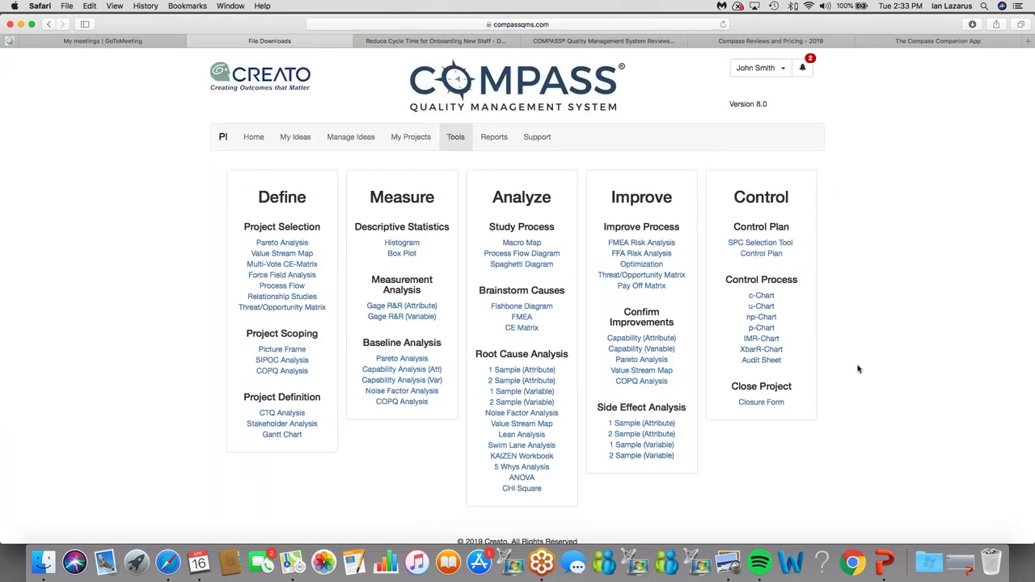
scroll(858, 368, down, 1)
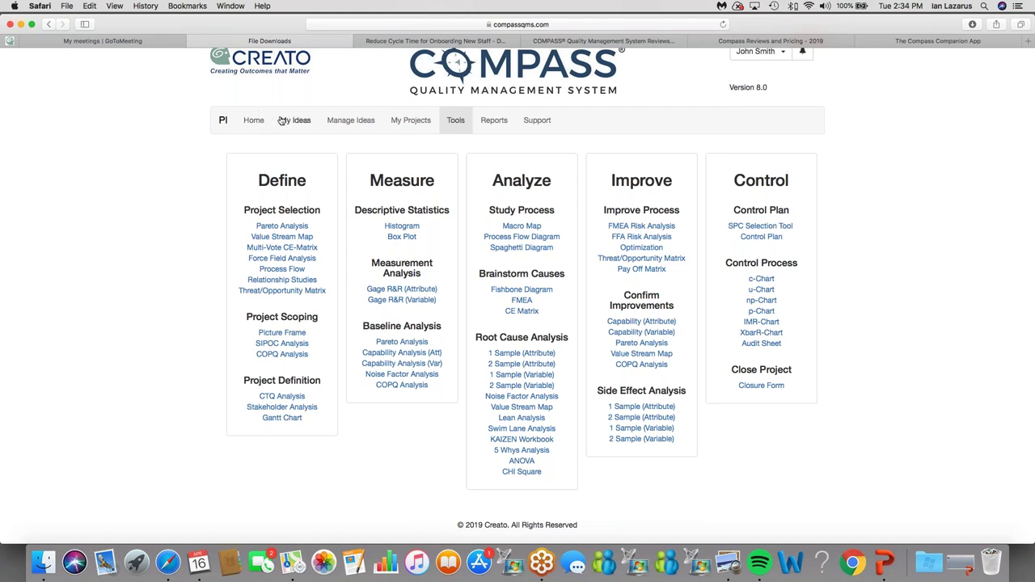
click(254, 121)
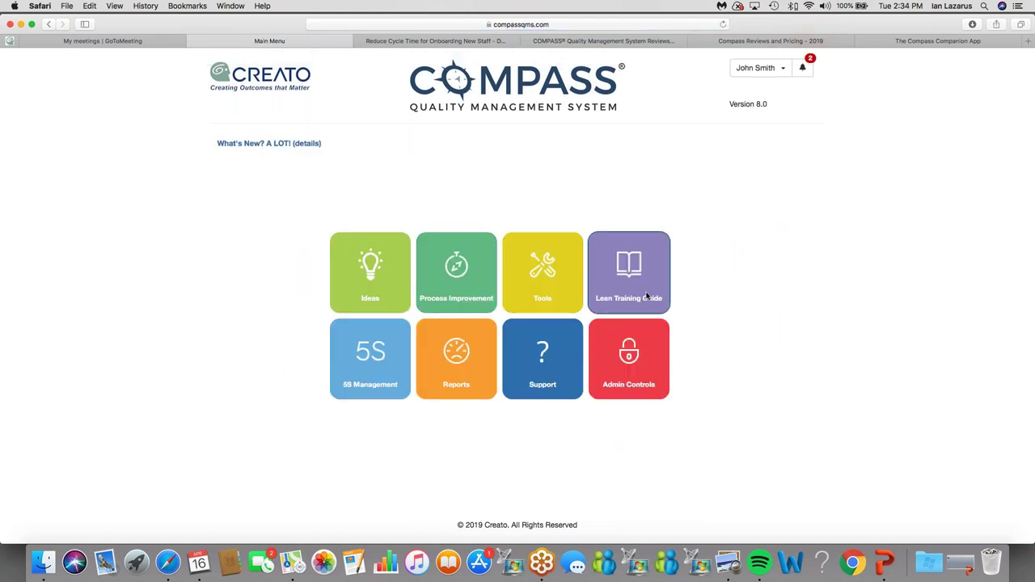
Open the Lean Training Guide tile from the main menu
click(647, 296)
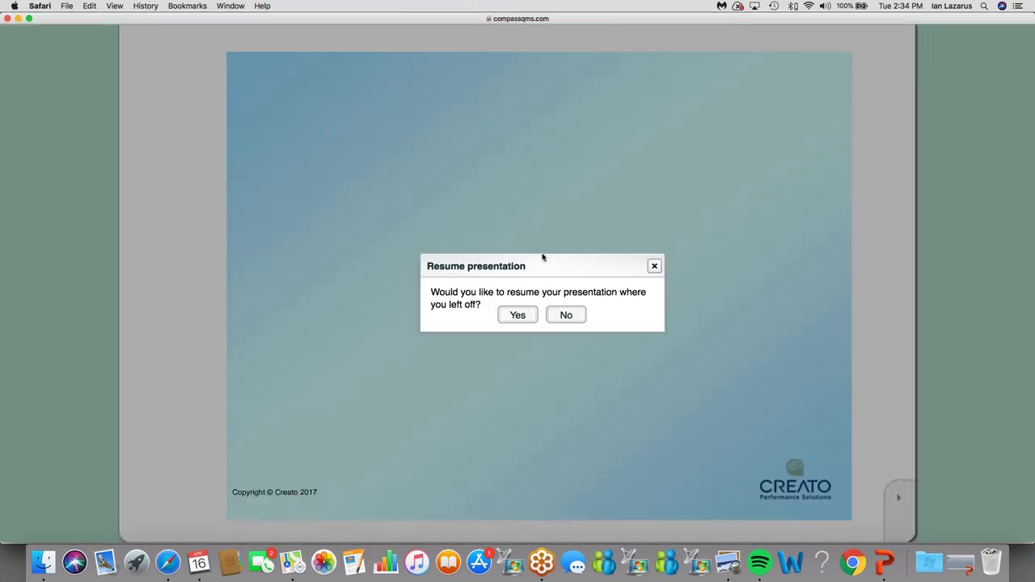
Start Module 06 Common Cause & Special Variation from the beginning and lower the system volume
click(559, 317)
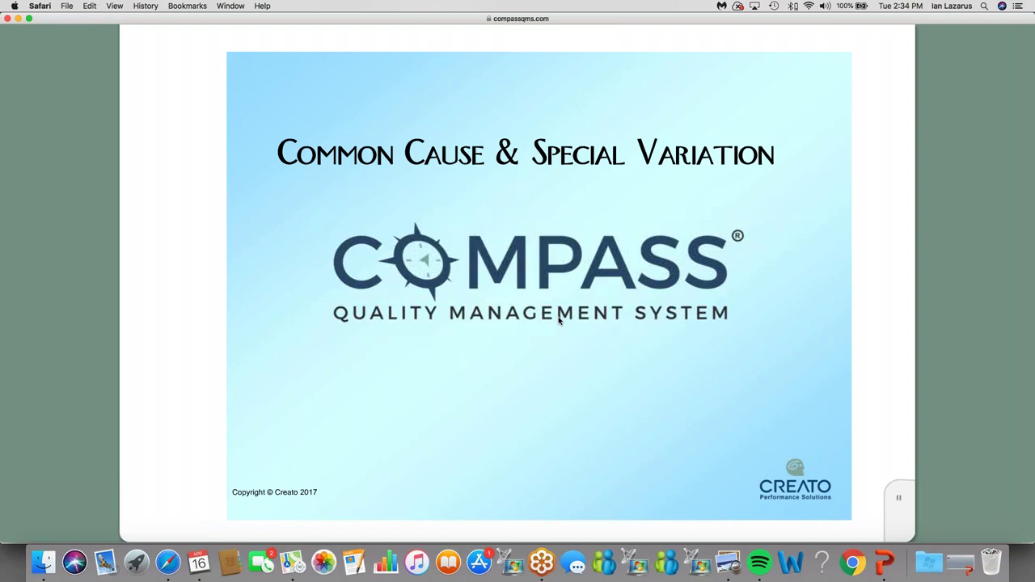
key(XF86AudioLowerVolume)
key(XF86AudioLowerVolume)
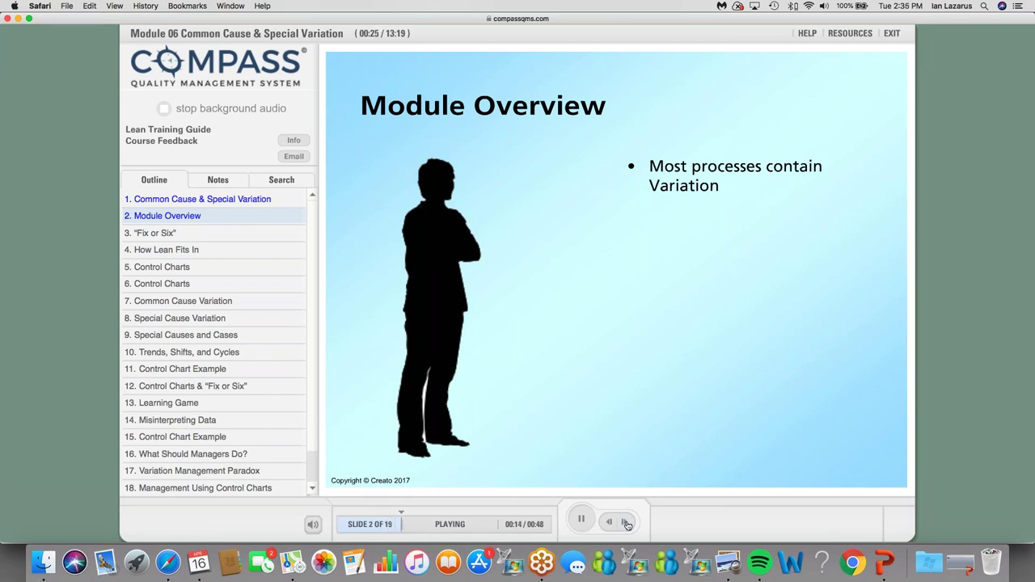
Advance through Fix or Six and How Lean Fits In to slide 5, Control Charts, and stop background audio
click(626, 523)
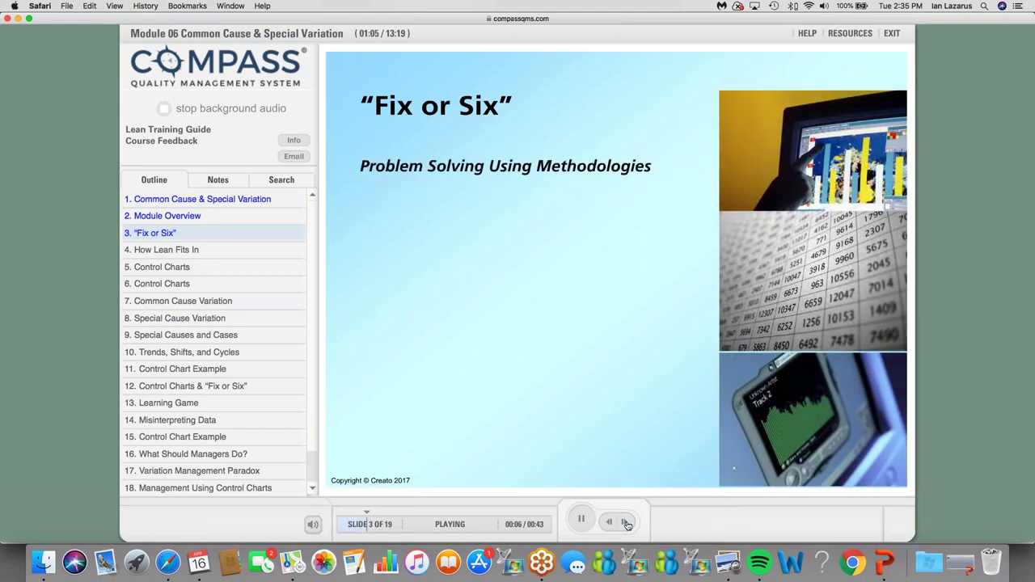
click(626, 524)
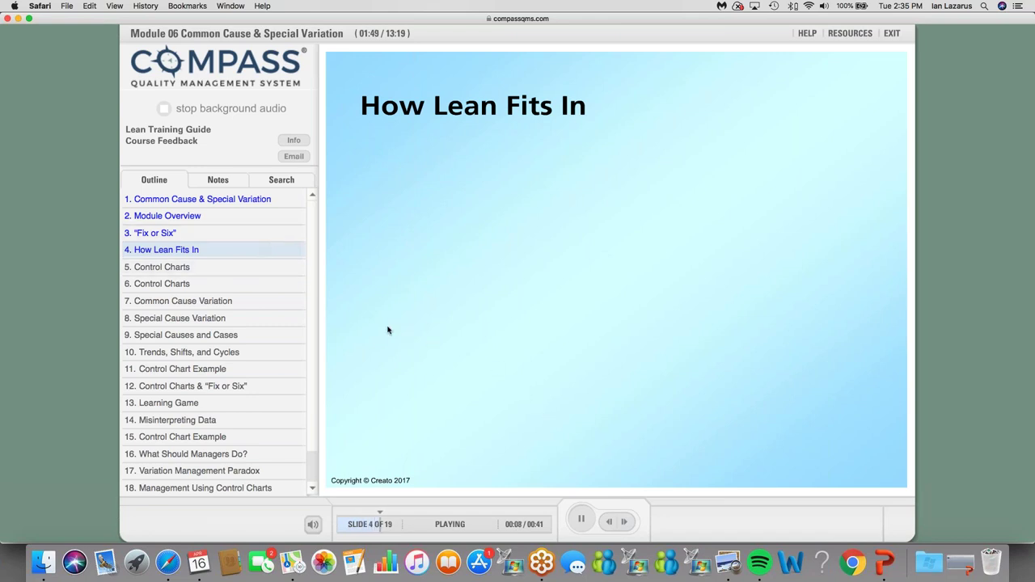
click(624, 521)
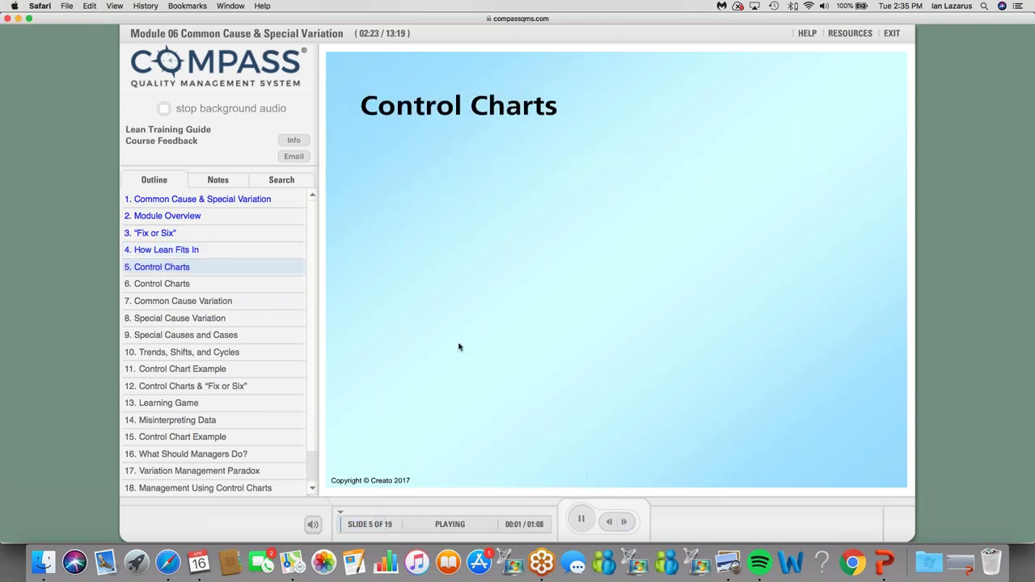
click(249, 113)
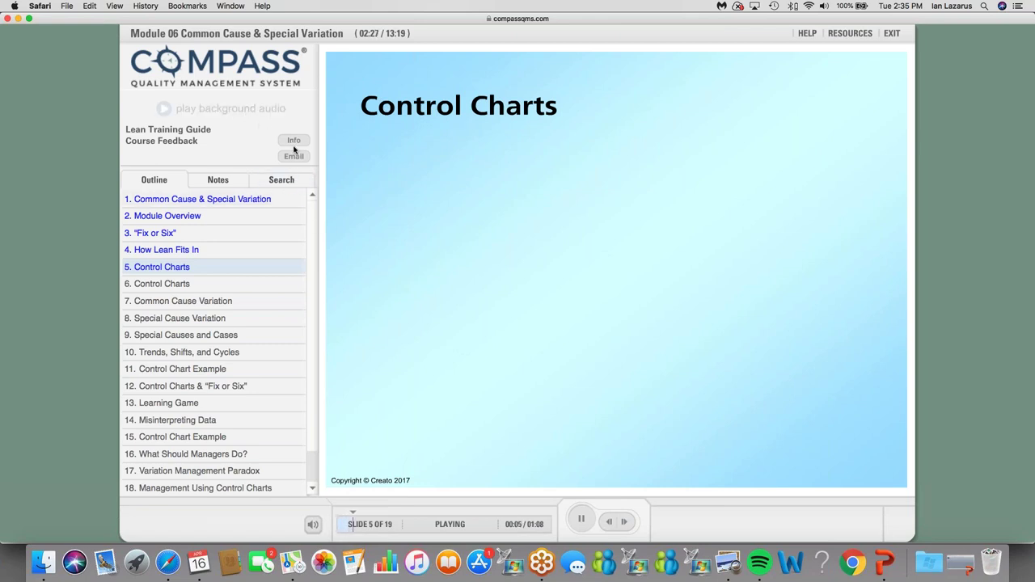
Show the Control Charts notes, pause, skip ahead to reveal all bullets, and return to the outline
click(240, 181)
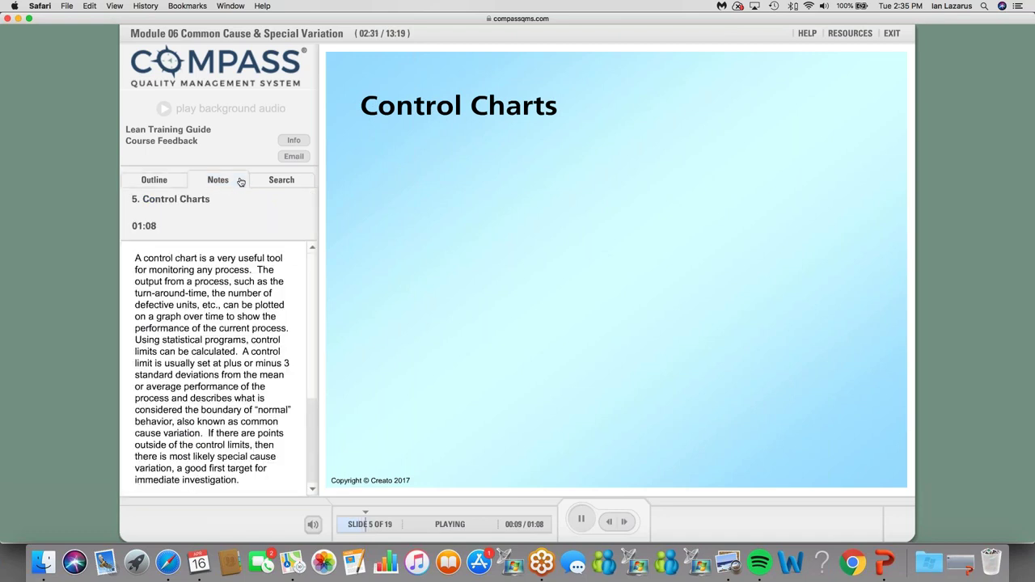
click(580, 520)
drag(372, 514, 515, 511)
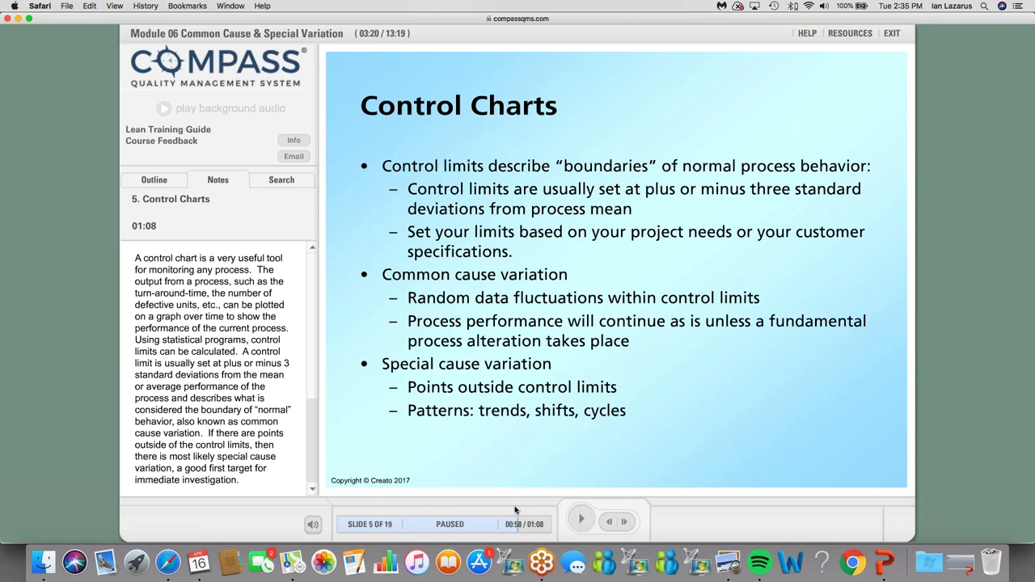
click(165, 186)
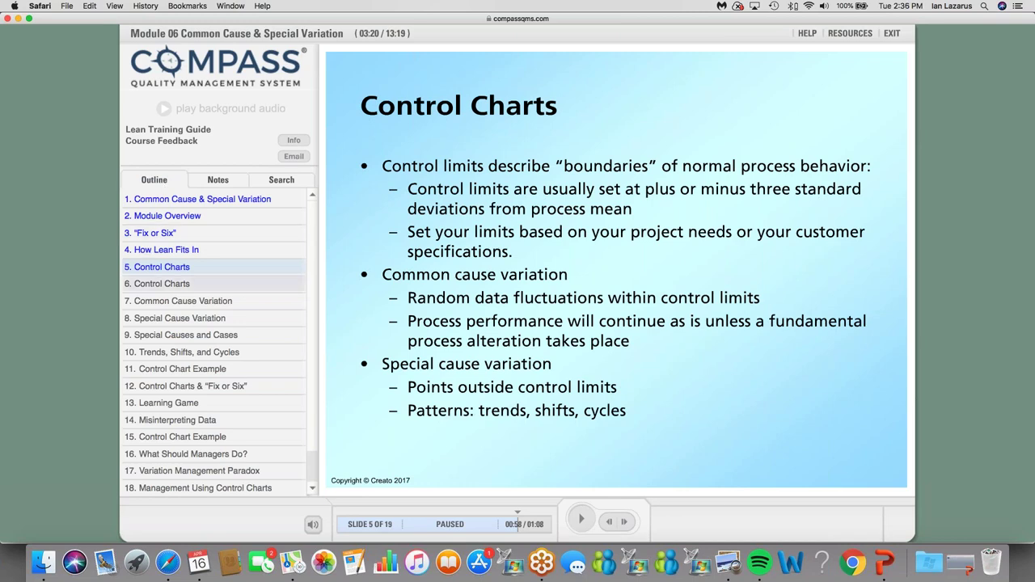
On slide 13, solve the word quiz with C, O, N, T, R, L, I, M, S, then pause playback
click(177, 407)
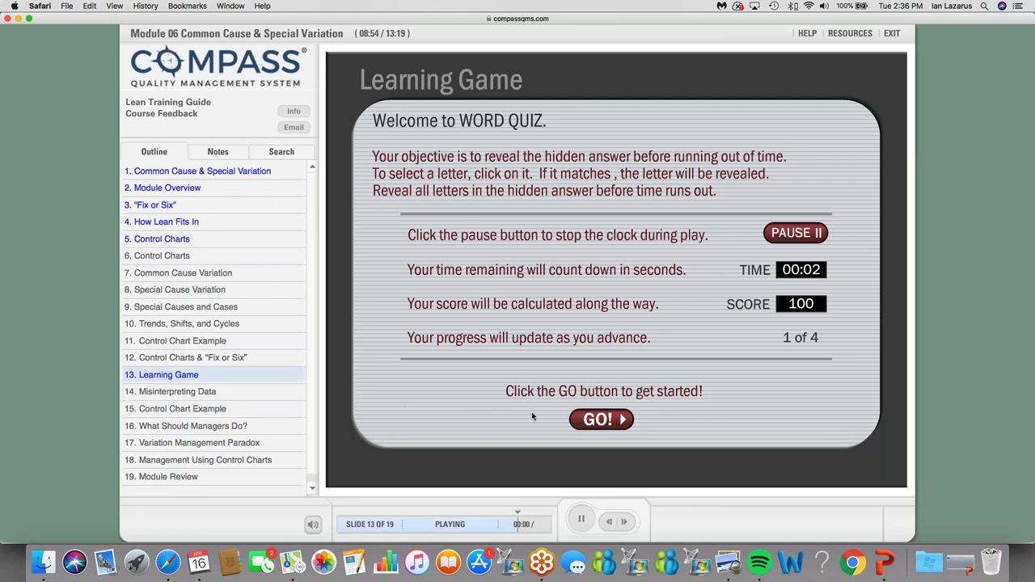
click(600, 419)
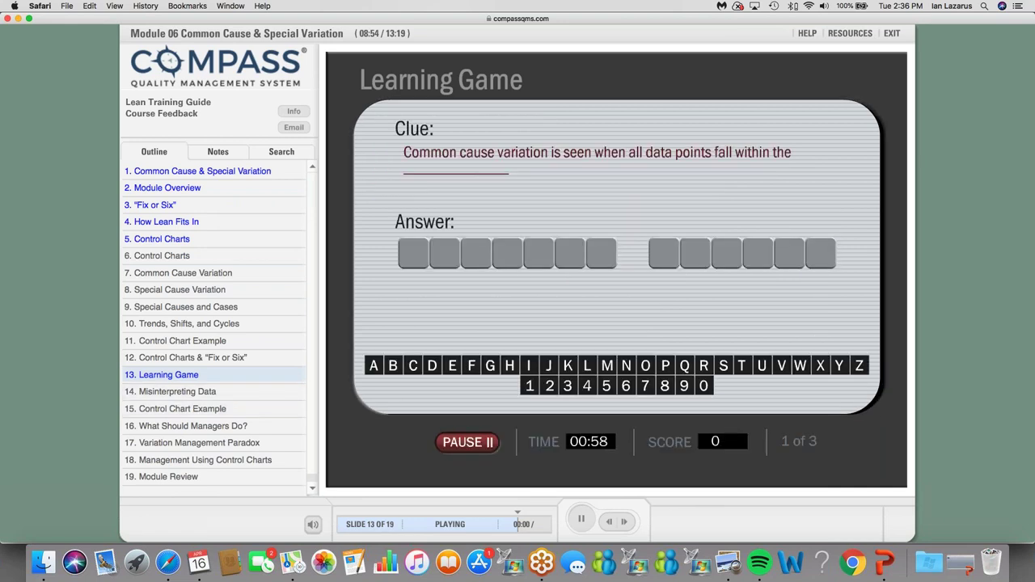
click(412, 368)
click(647, 368)
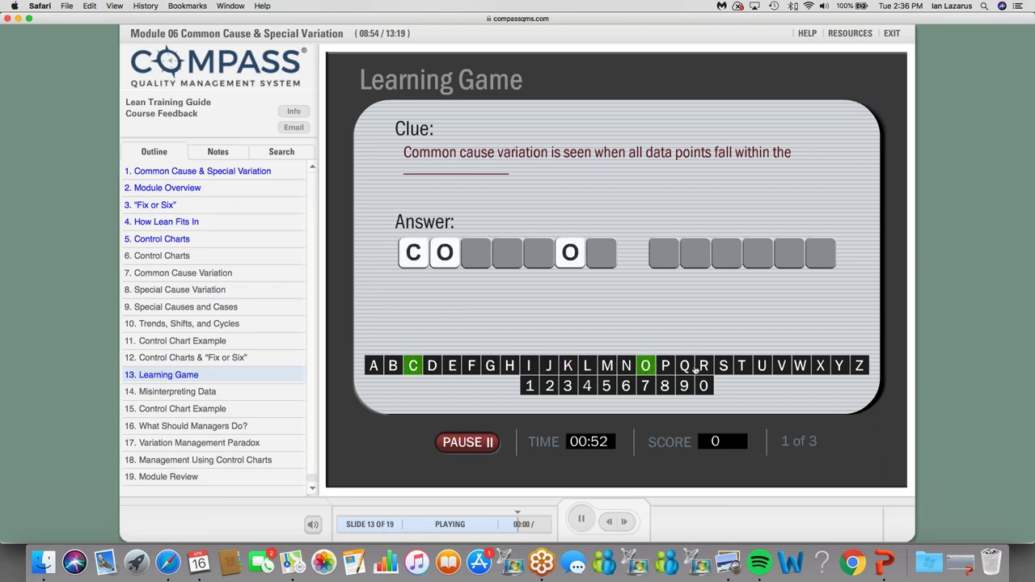
click(625, 368)
click(740, 367)
click(702, 368)
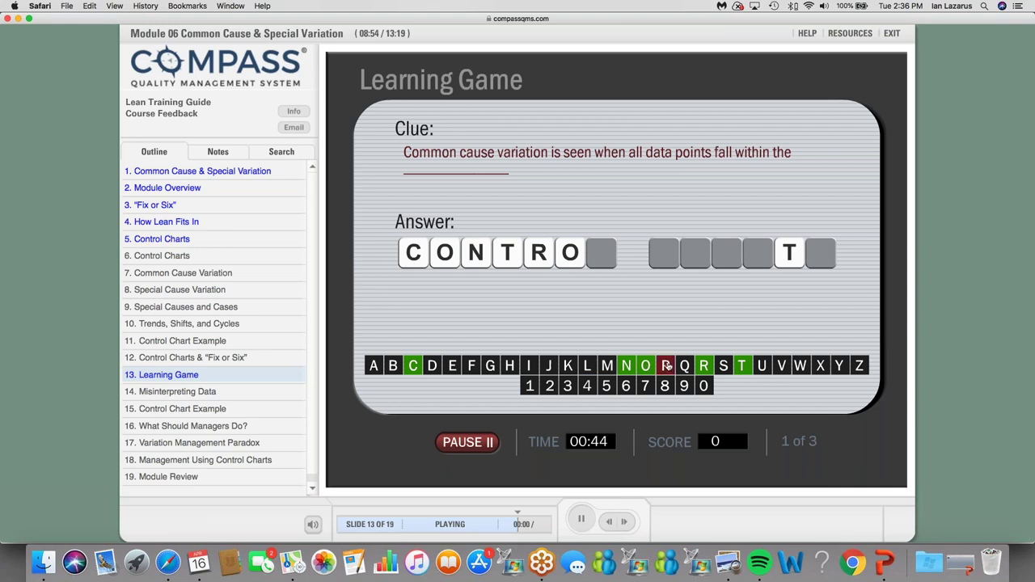
click(588, 367)
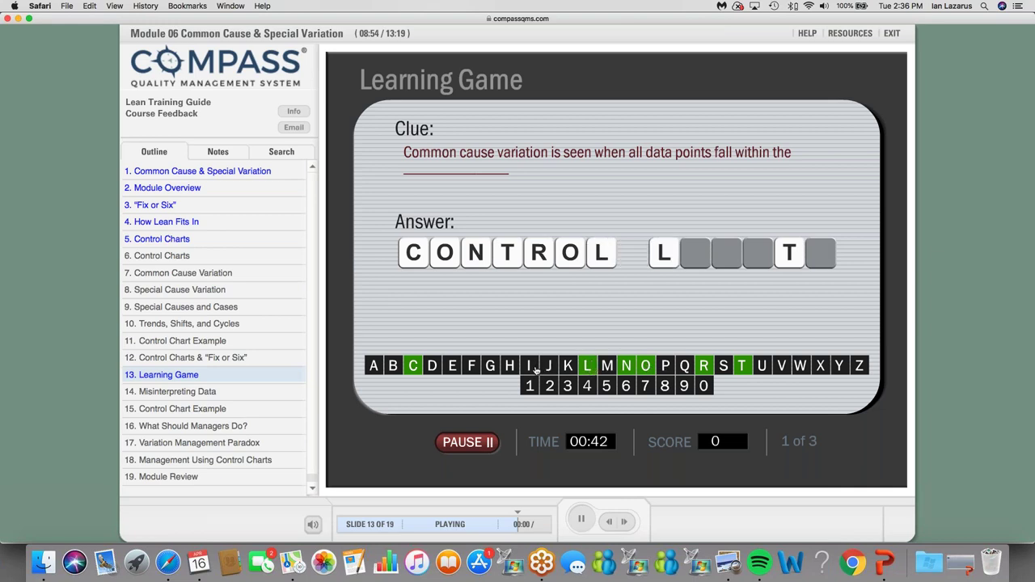
click(535, 368)
click(608, 366)
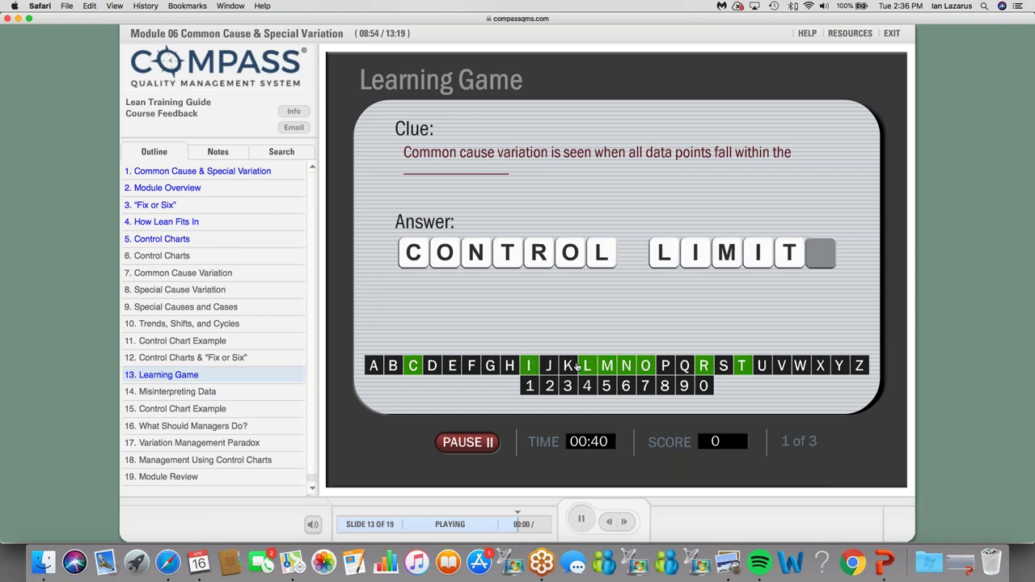
click(723, 366)
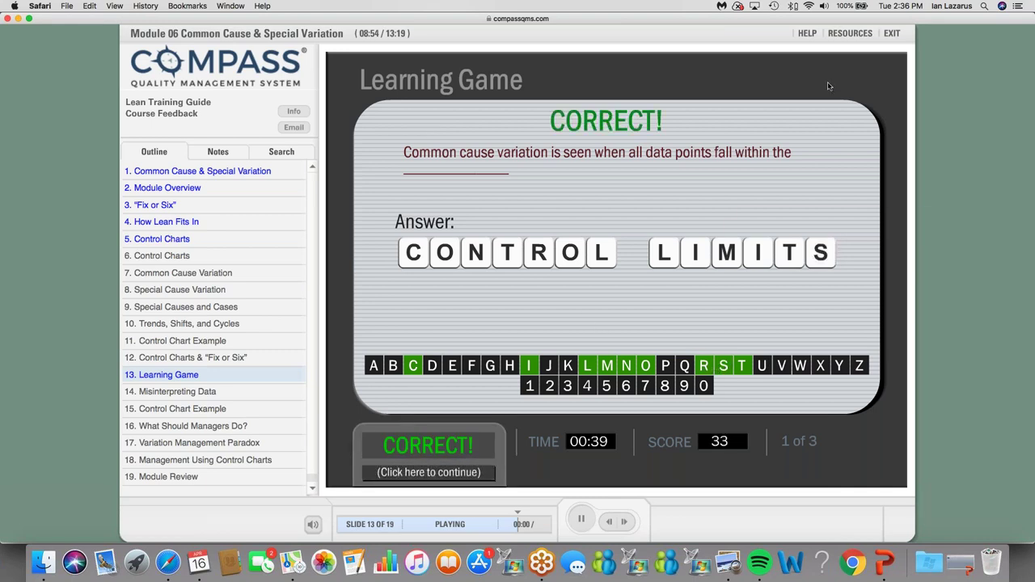
click(583, 522)
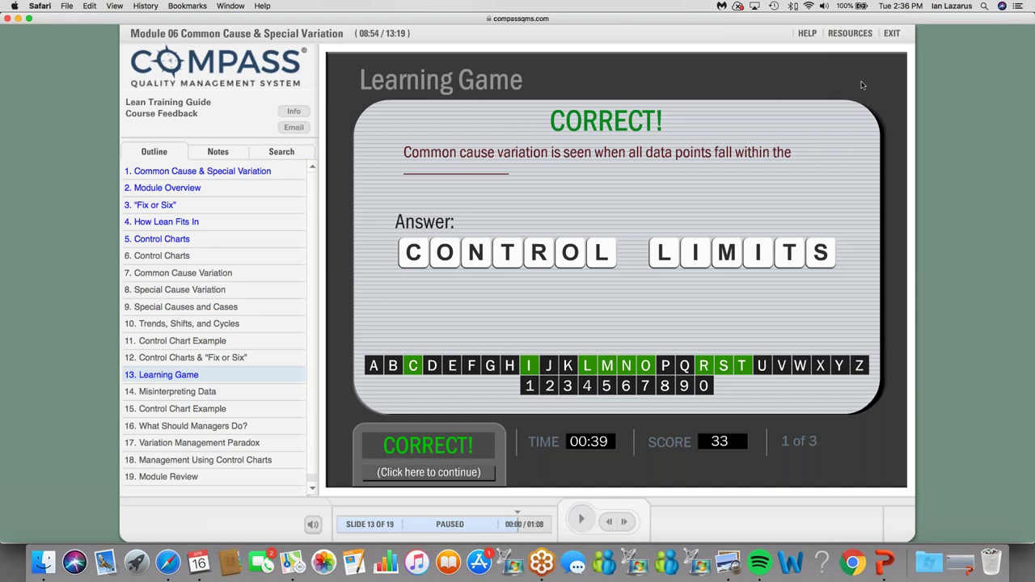
Exit the training presentation with 'Exit now' and go back to the Main Menu
click(894, 36)
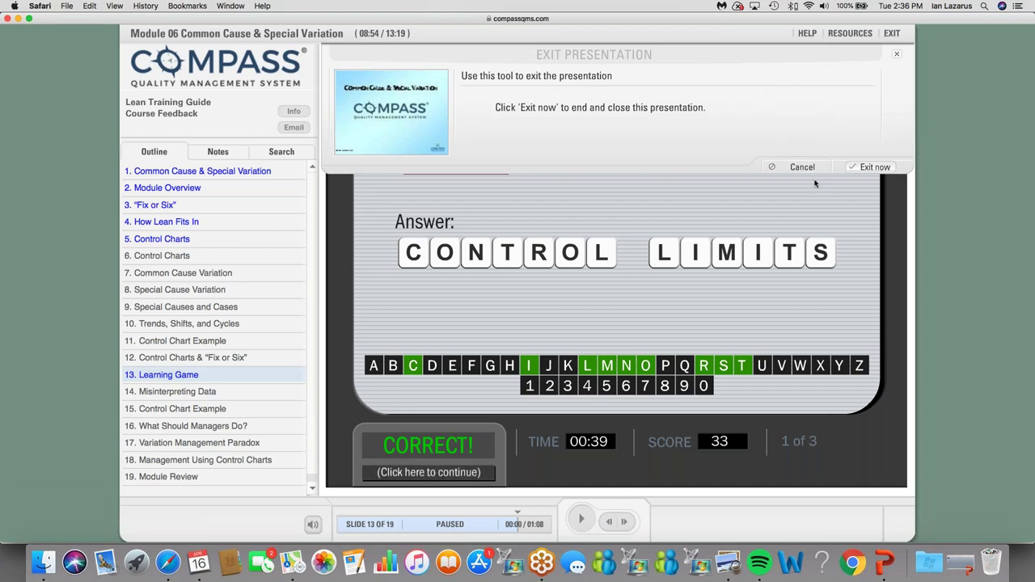
click(861, 170)
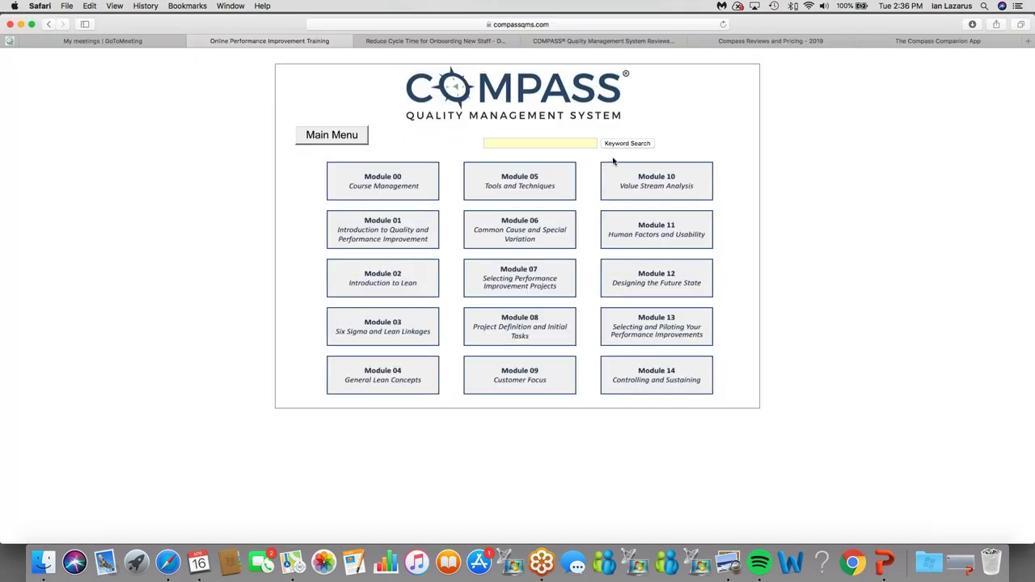
click(358, 143)
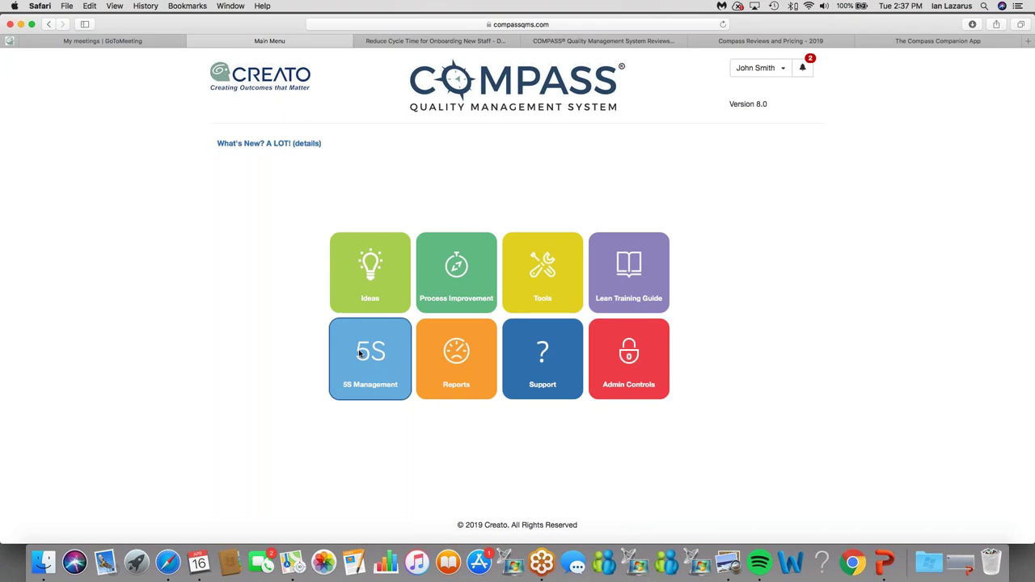
Open Reports and check values on the Impact and Active Projects by Business Area charts
click(451, 348)
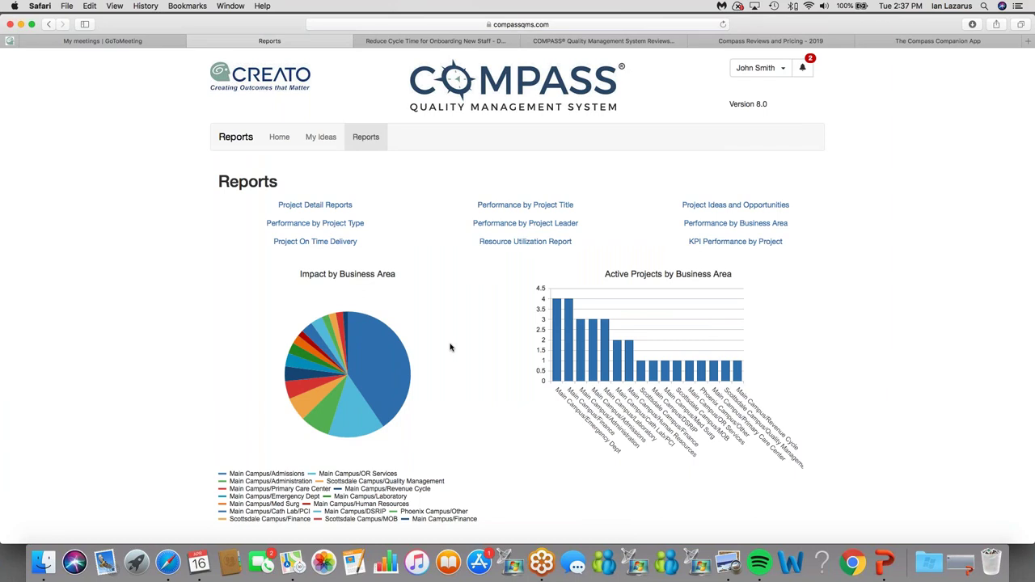
mouse_move(365, 396)
mouse_move(617, 355)
mouse_move(568, 299)
click(716, 226)
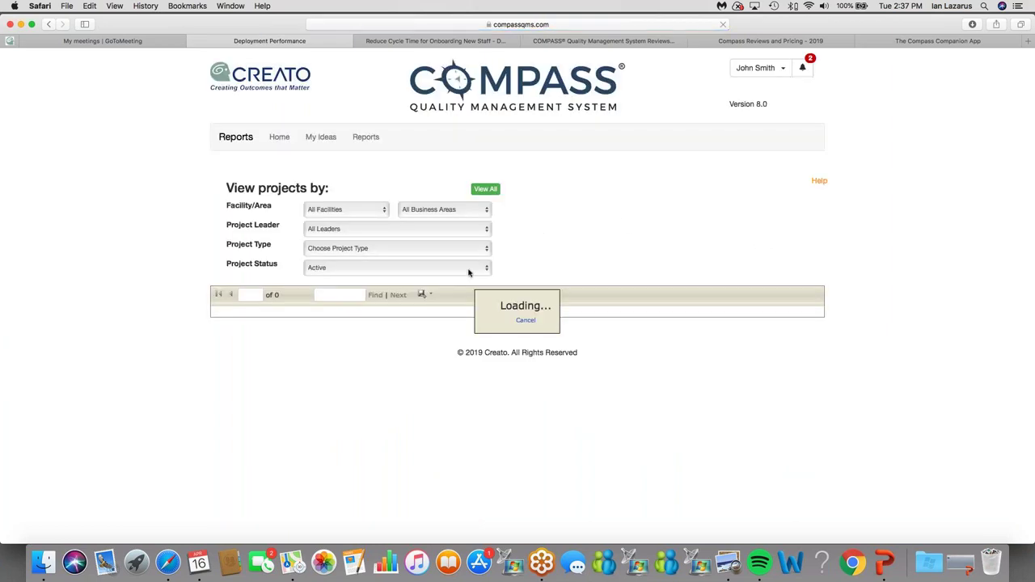
click(472, 268)
click(458, 335)
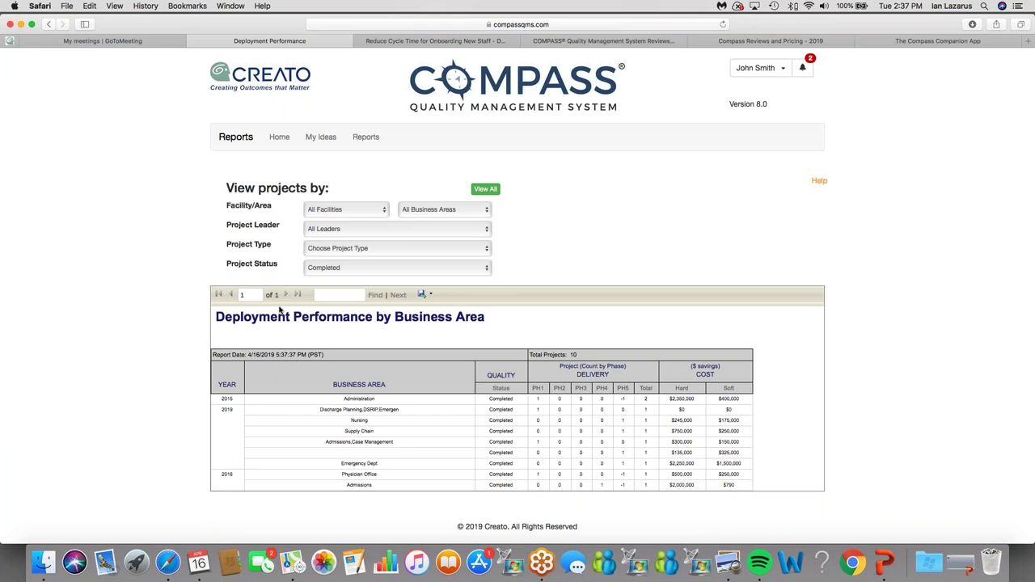
click(358, 140)
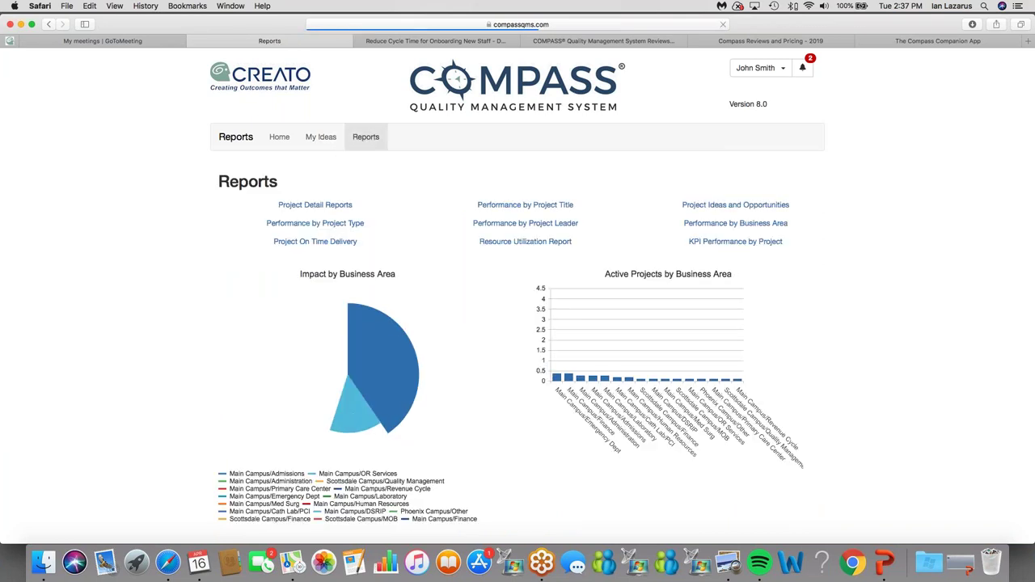
click(515, 205)
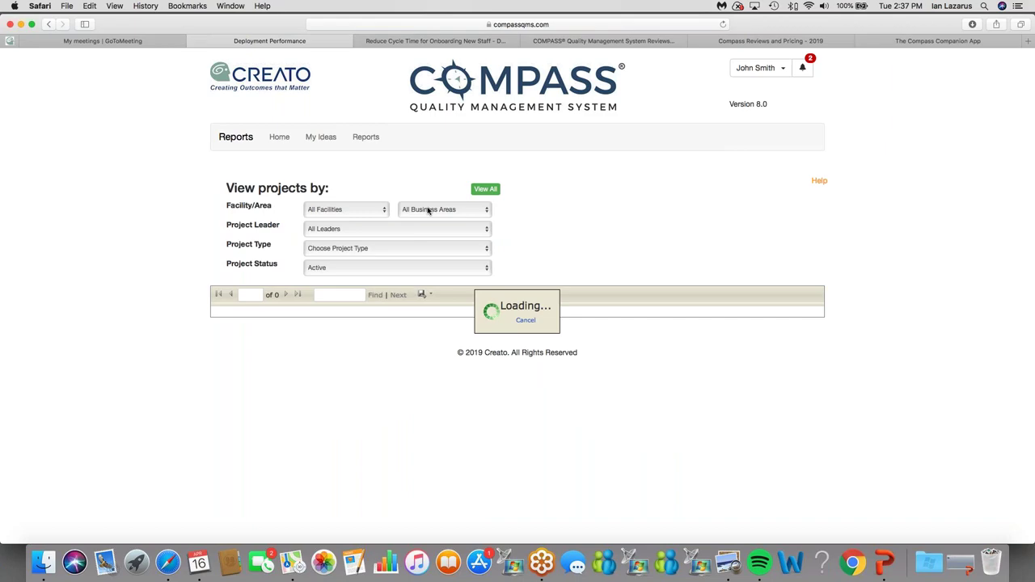
scroll(428, 210, down, 5)
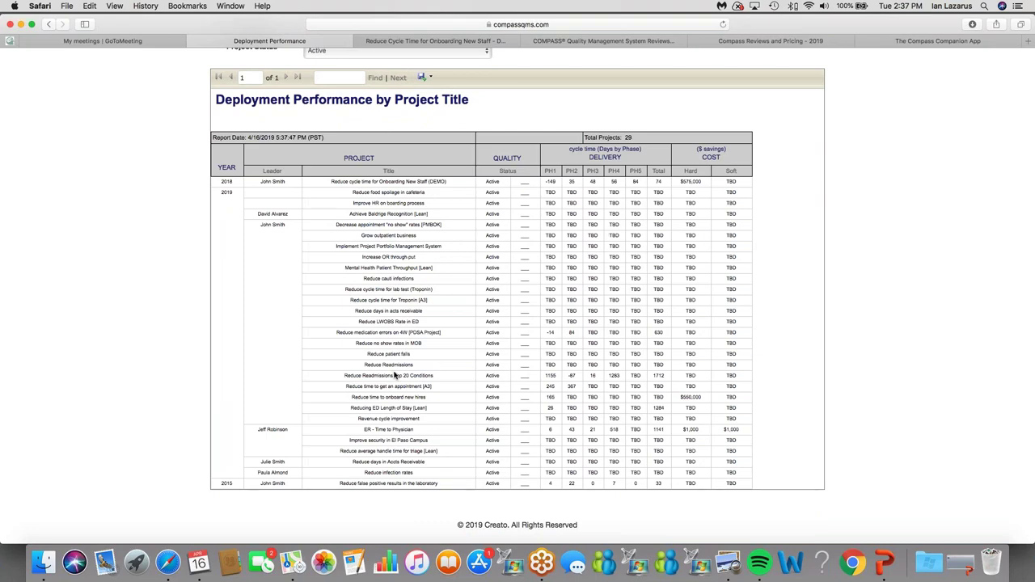
scroll(395, 376, up, 2)
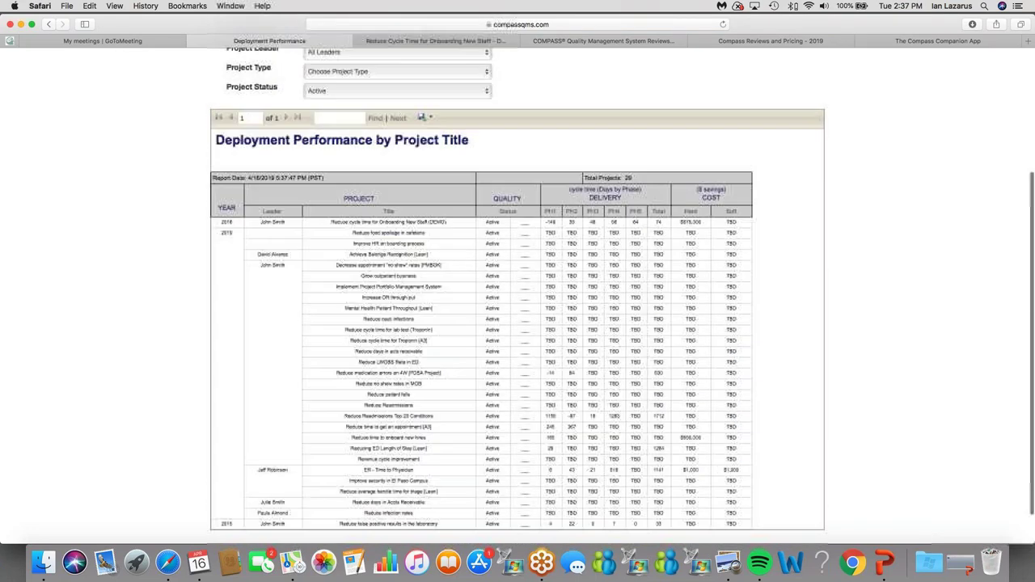
scroll(396, 343, up, 4)
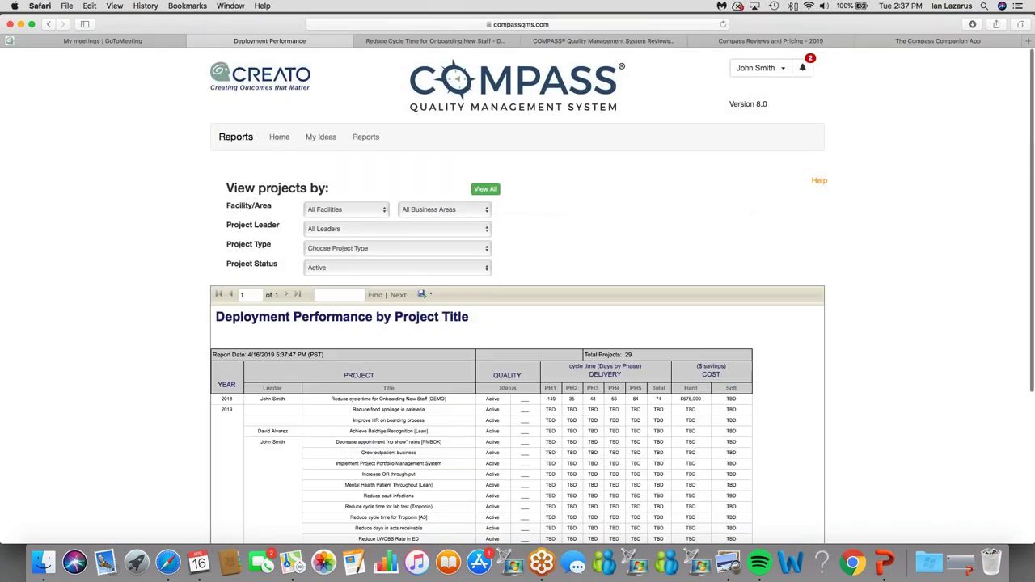
click(393, 231)
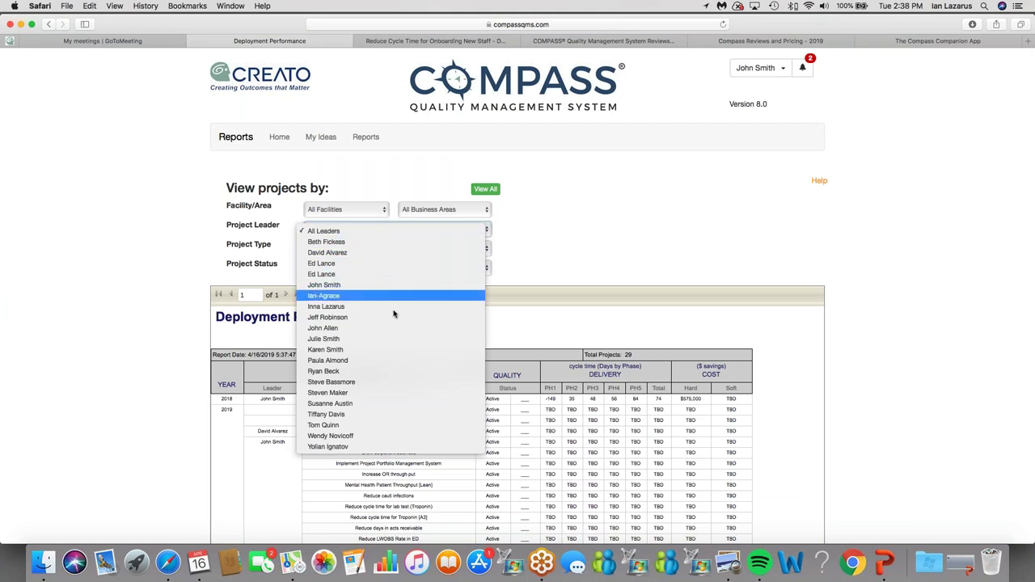
click(367, 141)
click(367, 139)
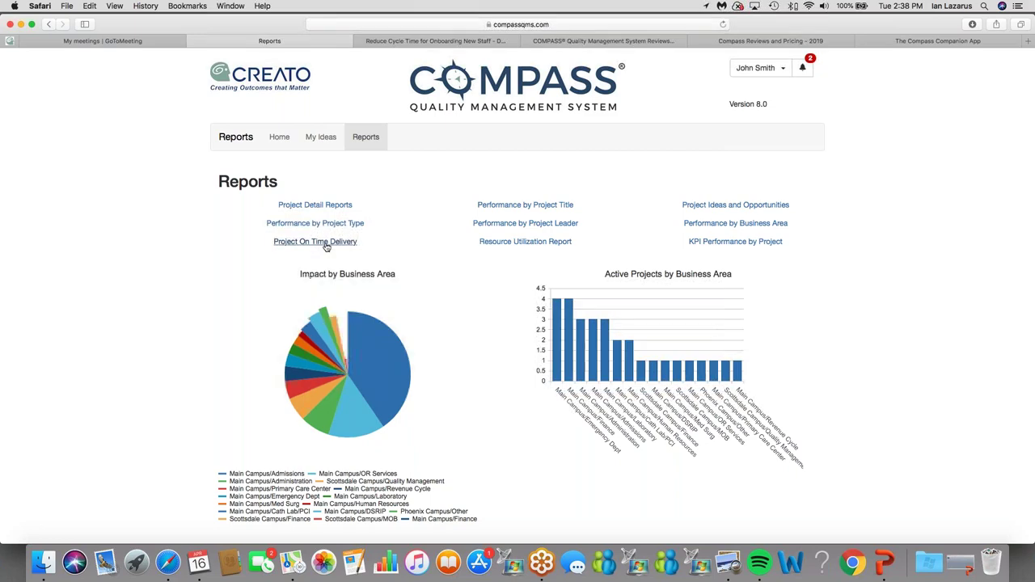
Open the Project On Time Delivery report and scroll through its 30-project table
click(315, 241)
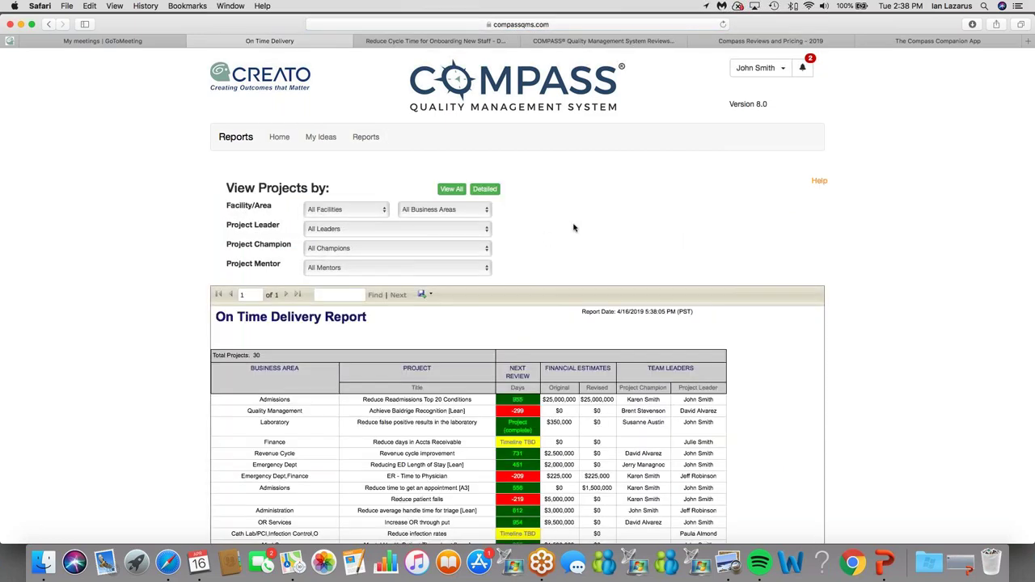
scroll(573, 228, down, 5)
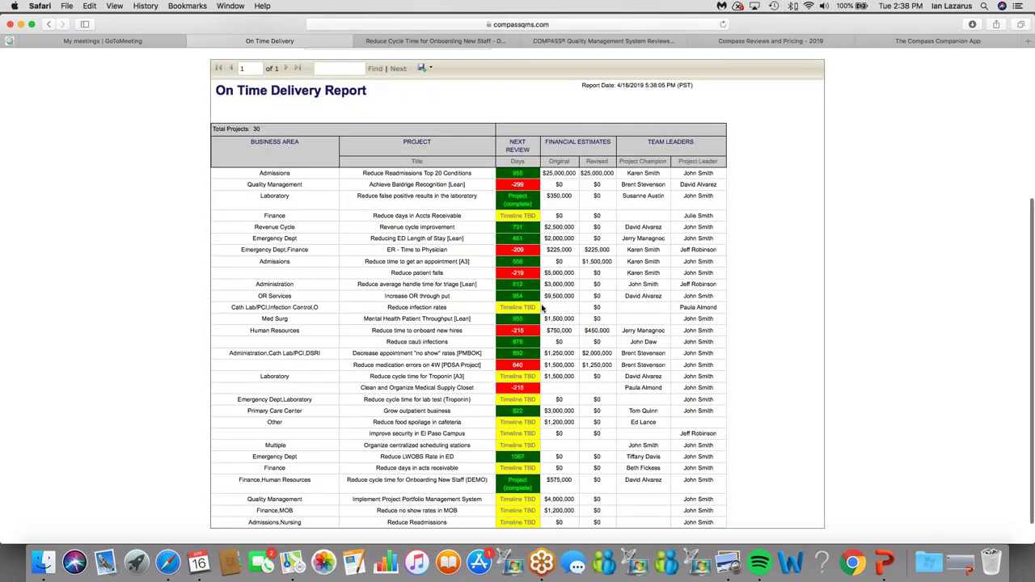
scroll(544, 314, down, 1)
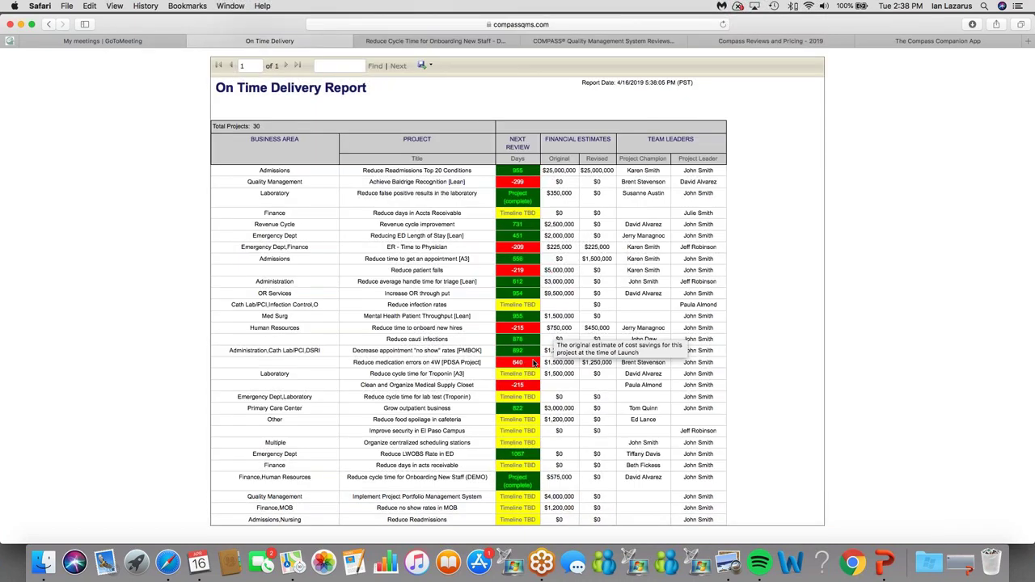
scroll(455, 349, up, 7)
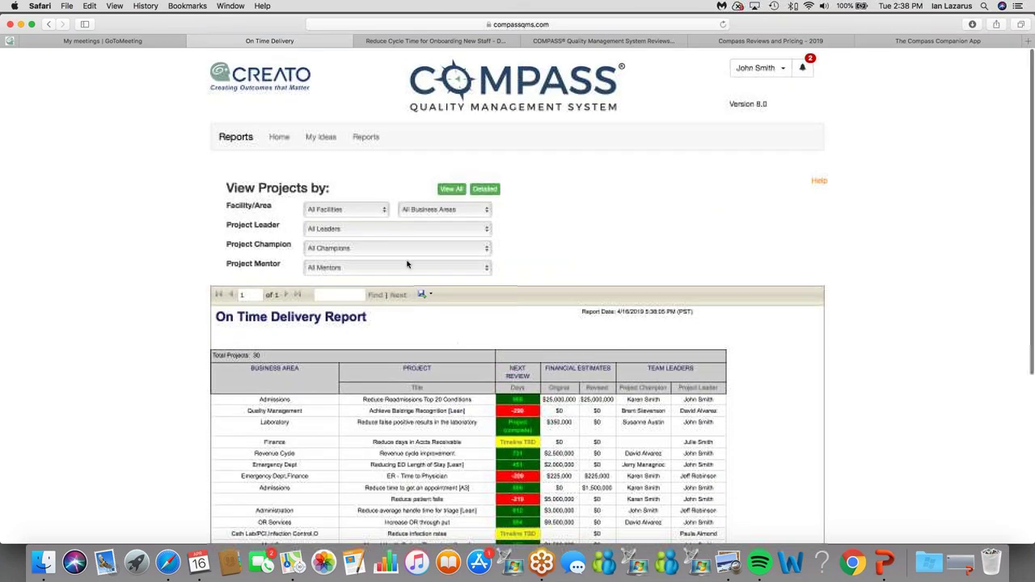
Return from the On Time Delivery Report to the Reports dashboard
click(364, 138)
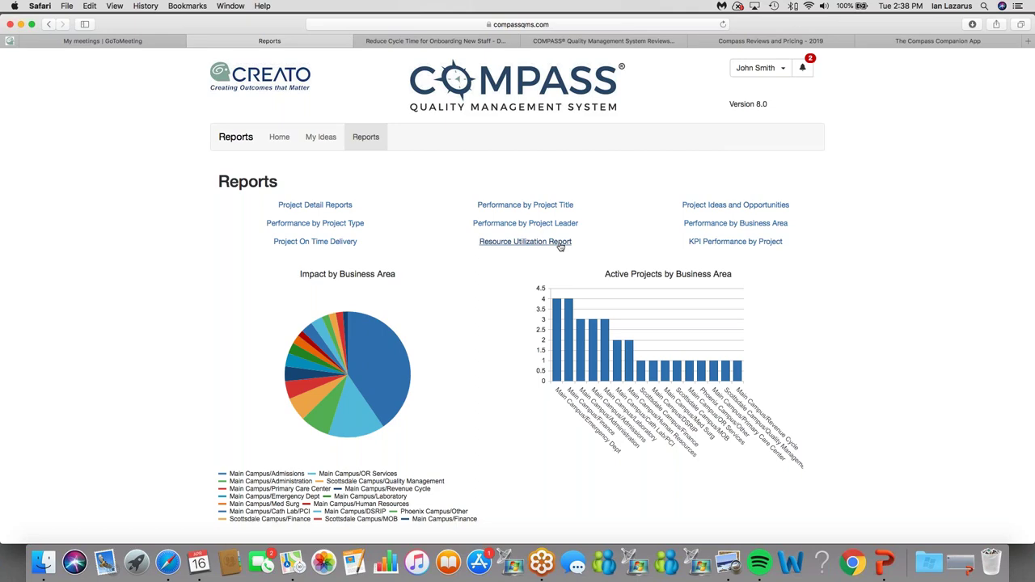
In Project Detail Reports, go to the next page and open the Onboarding New Staff (DEMO) A3 report
click(341, 207)
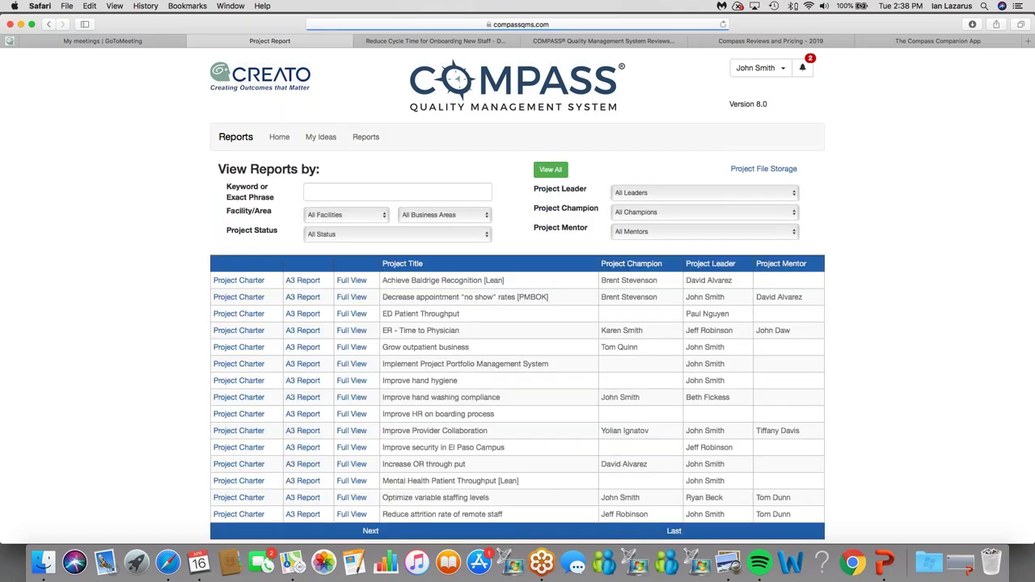
scroll(358, 277, down, 2)
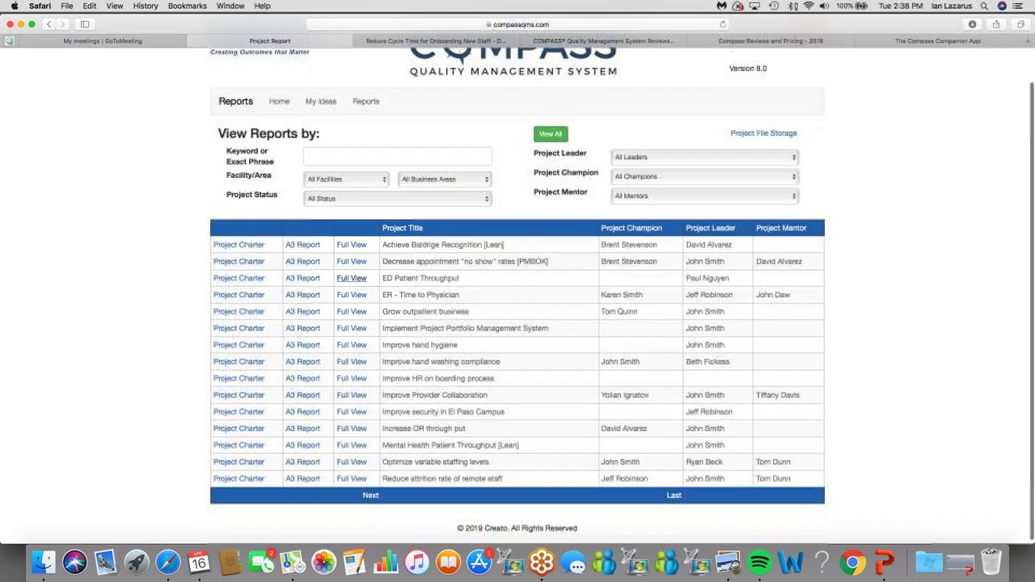
click(370, 497)
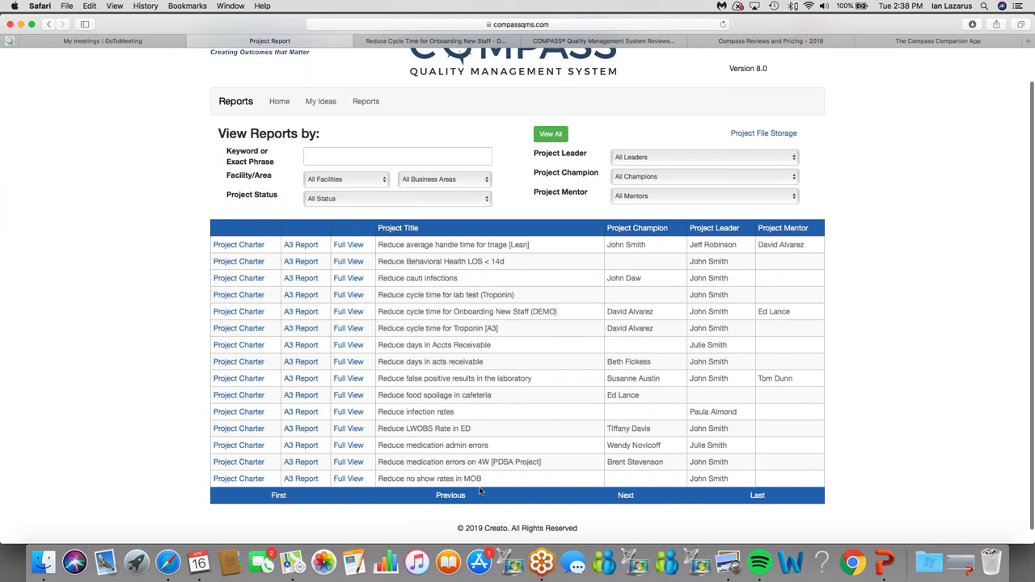
click(311, 316)
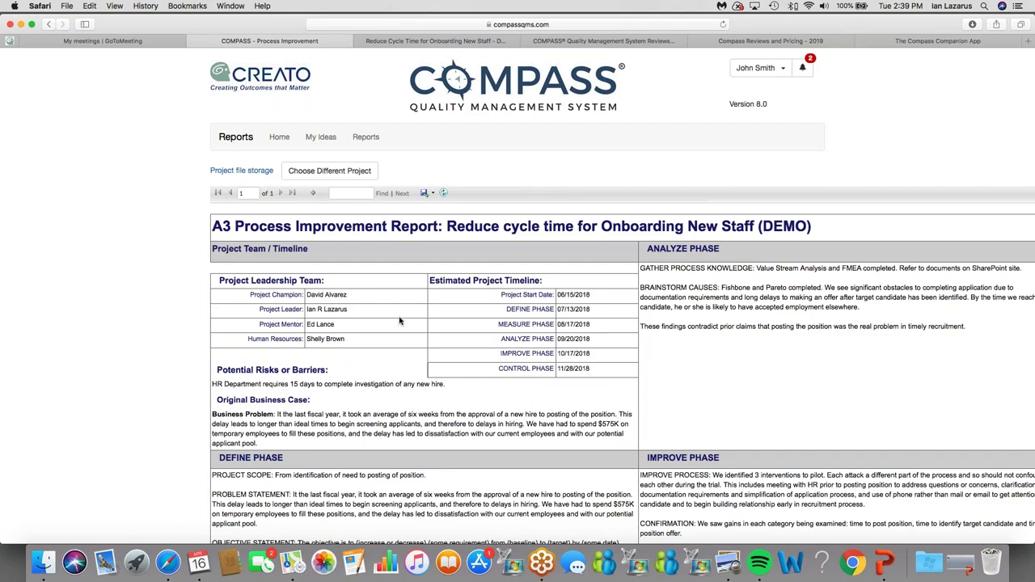
Scroll through the onboarding A3 report's leadership team, timeline and phases and back up
scroll(399, 321, down, 5)
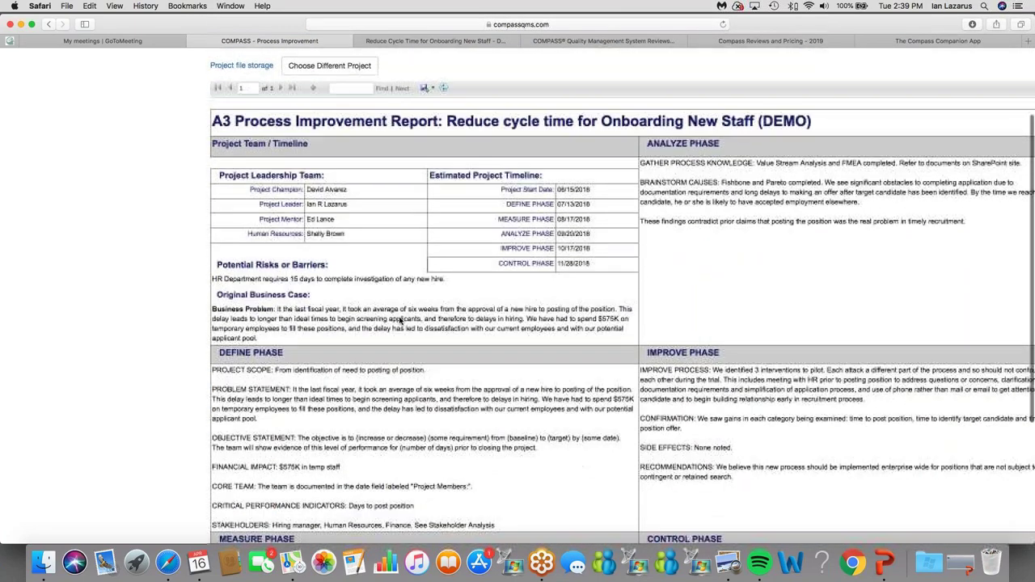
scroll(399, 321, down, 5)
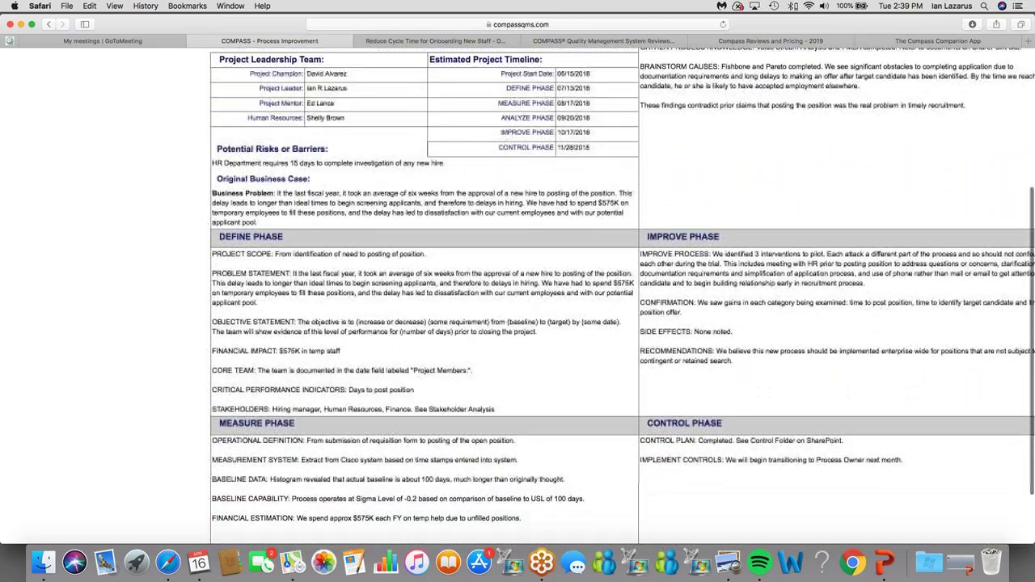
scroll(622, 299, up, 2)
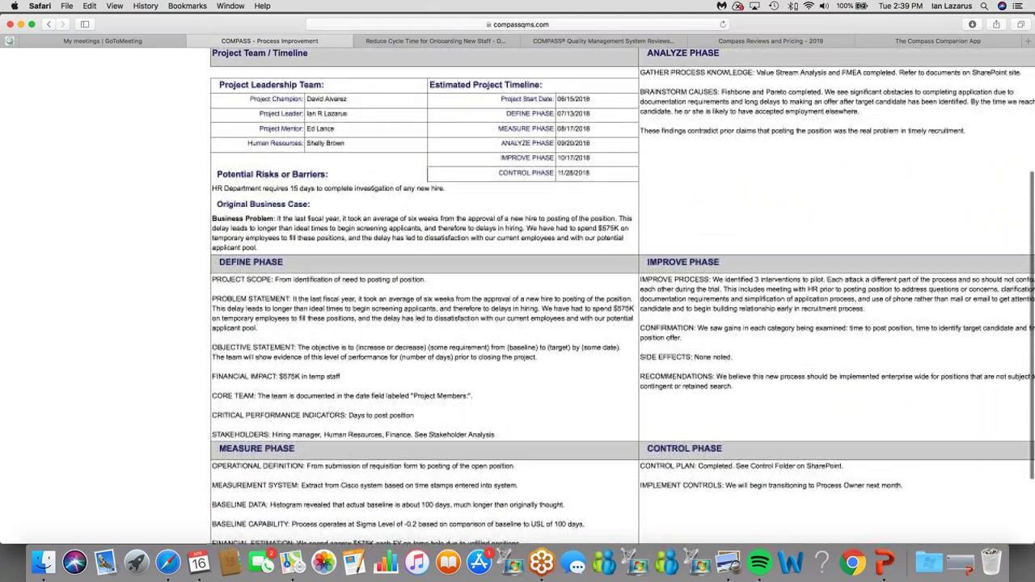
scroll(623, 299, up, 6)
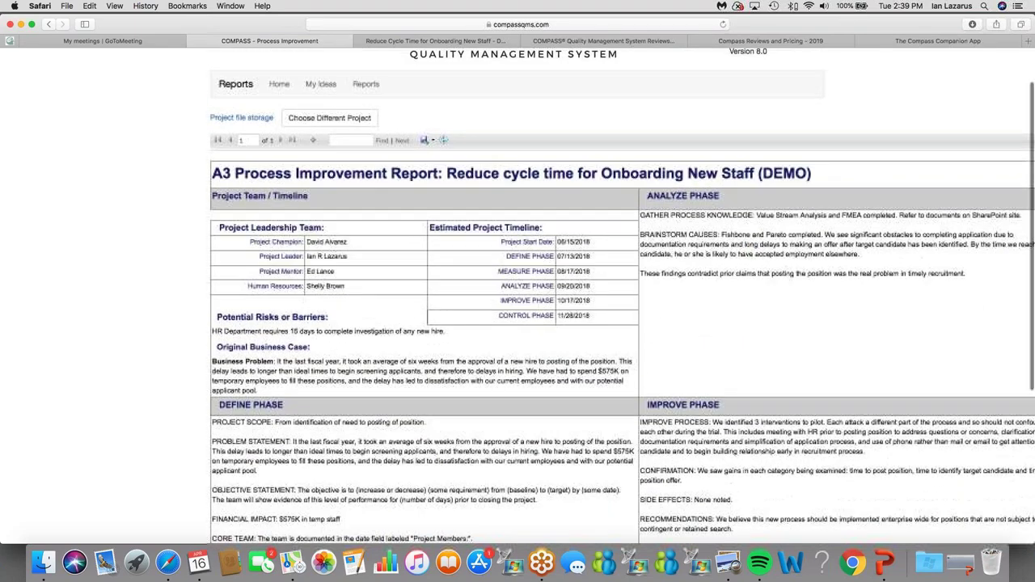
Export the A3 report to Excel
click(422, 141)
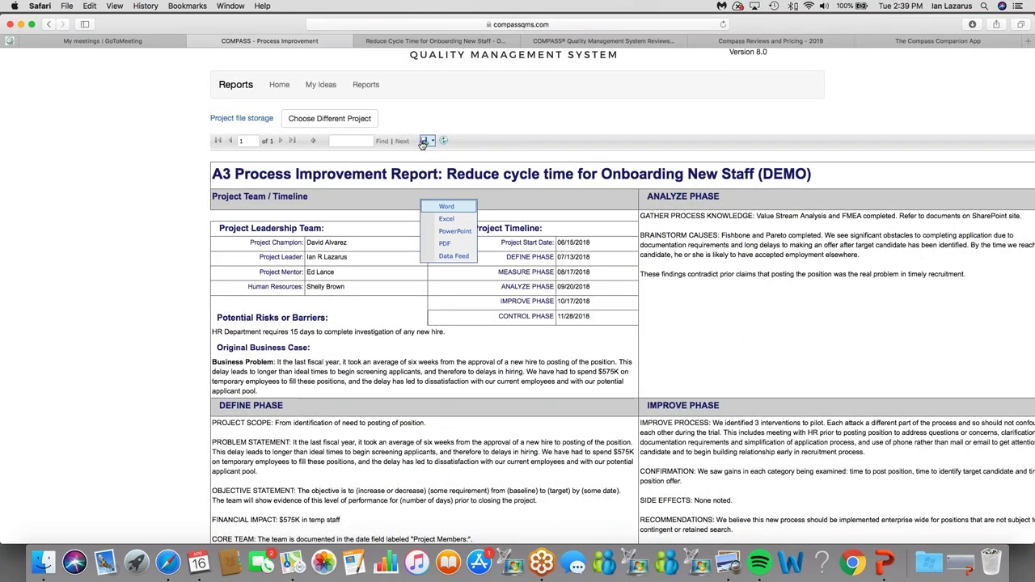
click(445, 220)
scroll(465, 153, up, 1)
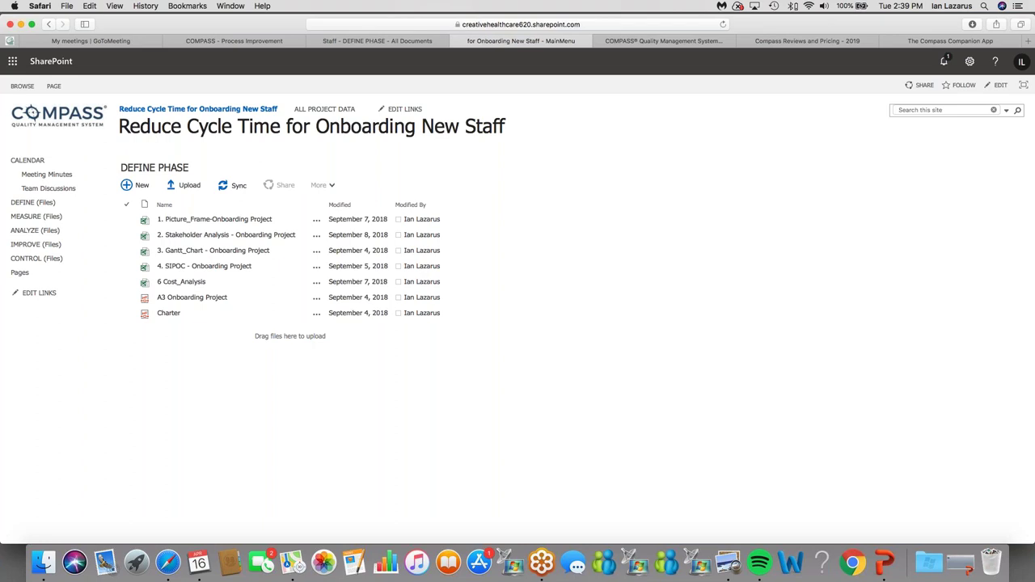
Switch back to the COMPASS – Process Improvement tab and load the Main Menu via Home
click(272, 42)
click(275, 86)
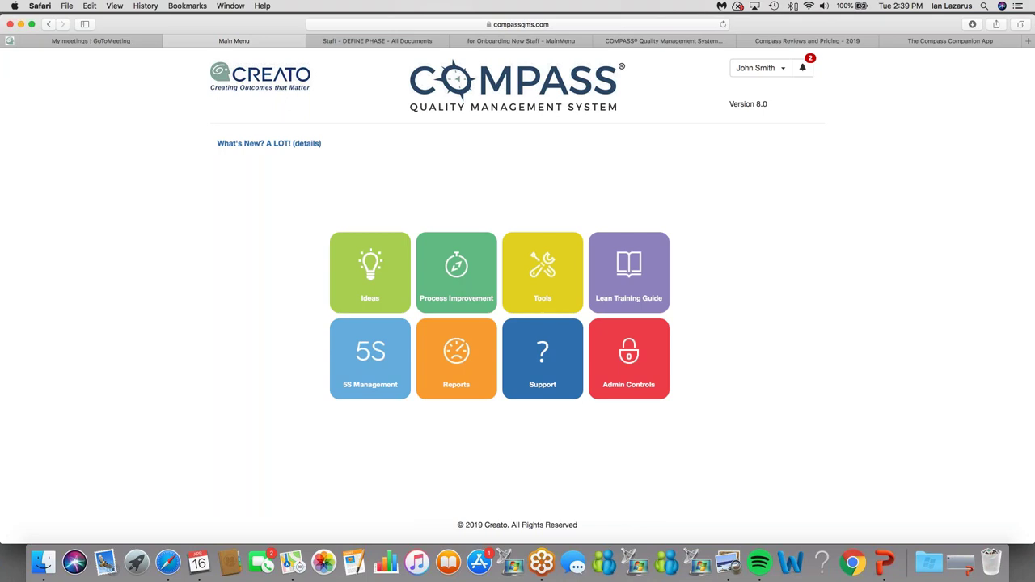
click(529, 361)
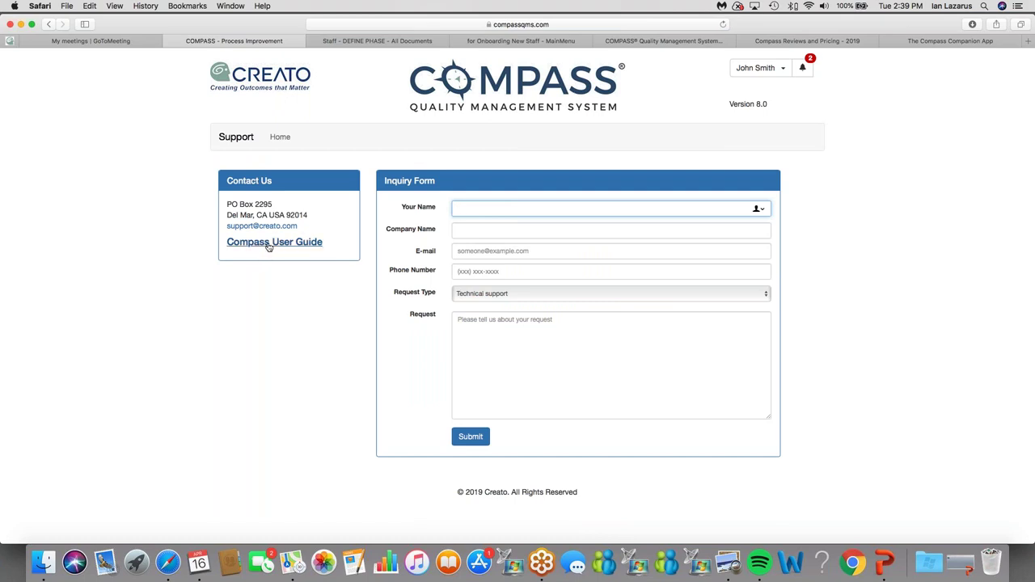
click(280, 137)
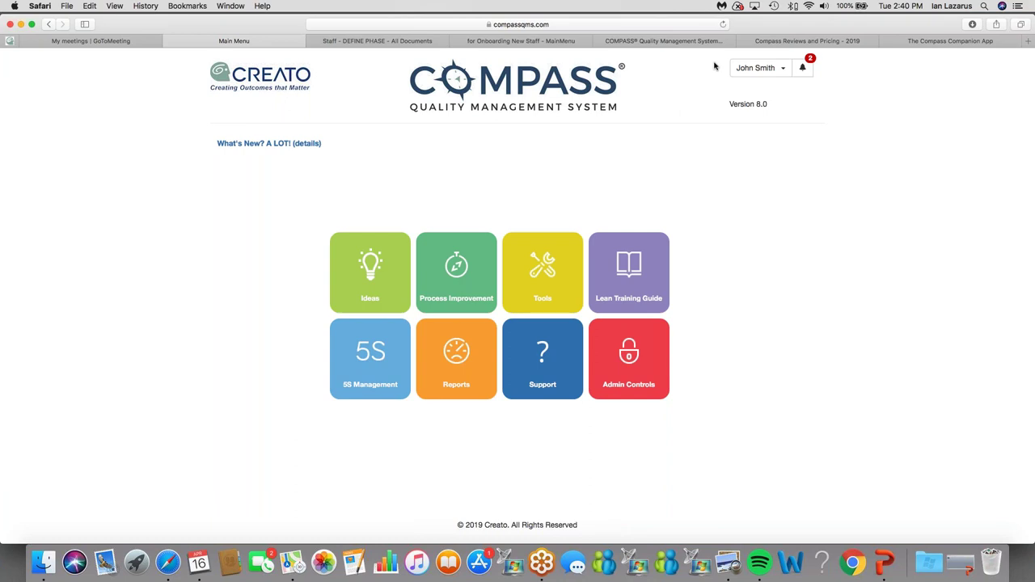
Open G2's COMPASS reviews tab (4.1 rating, 43 reviews) and scroll through the reviews and back
click(655, 41)
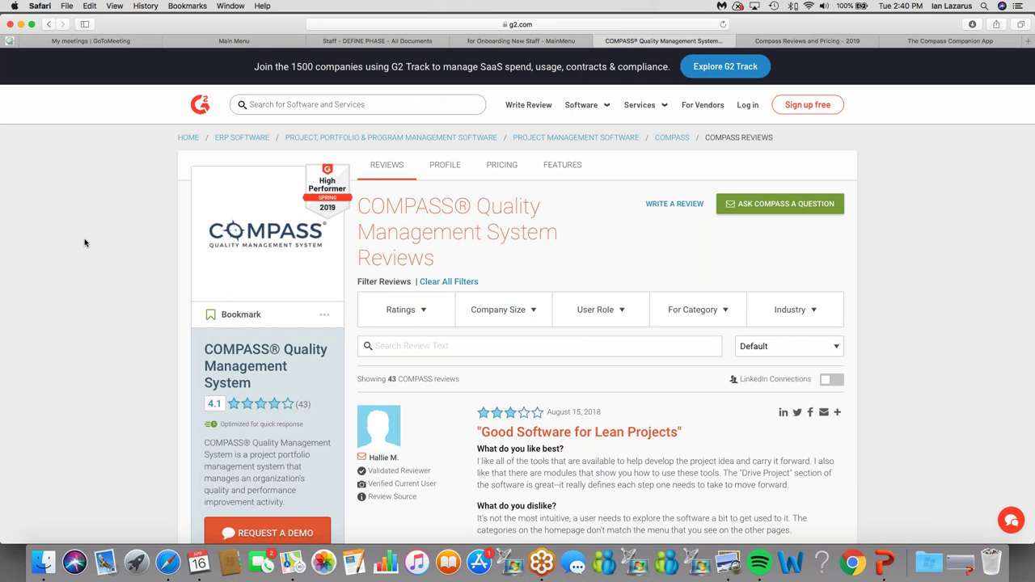
scroll(85, 242, down, 1)
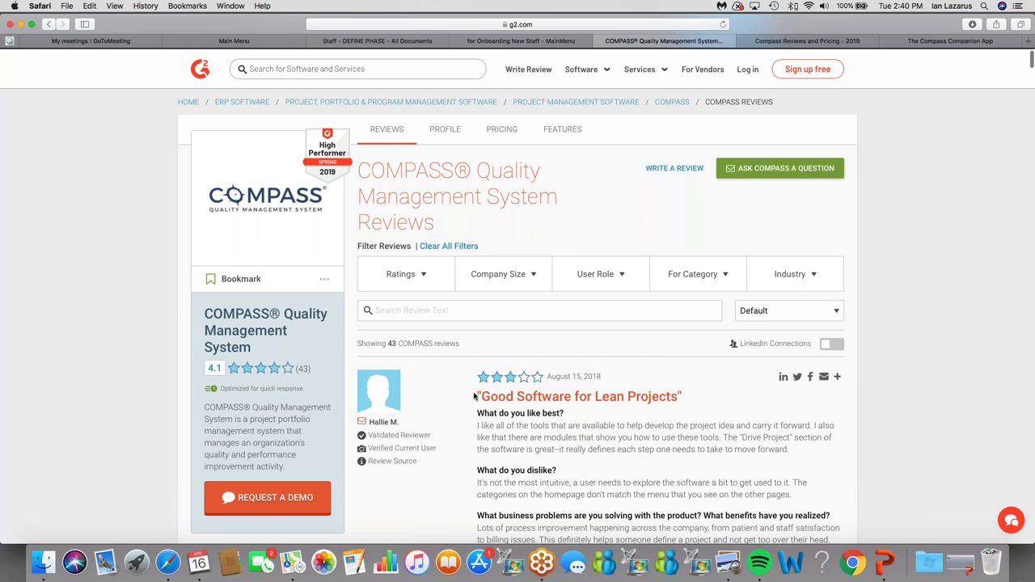
scroll(465, 396, down, 1)
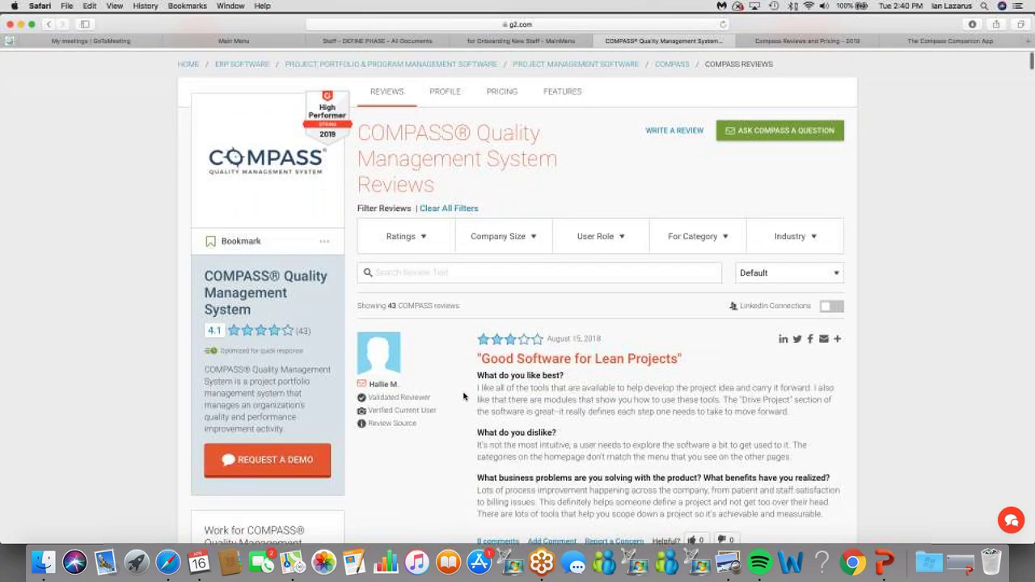
scroll(464, 395, down, 1)
scroll(464, 396, down, 1)
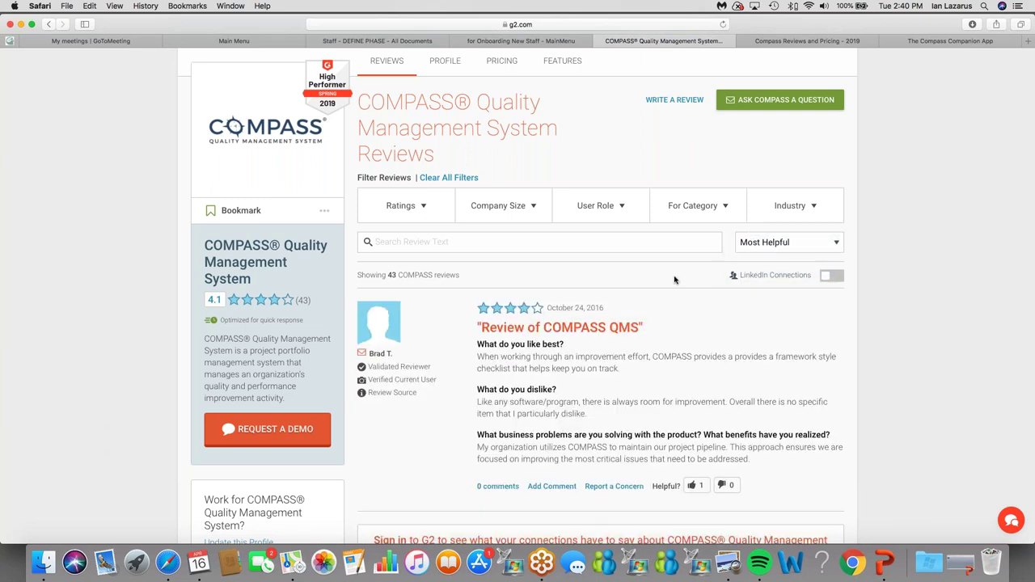
scroll(651, 282, down, 10)
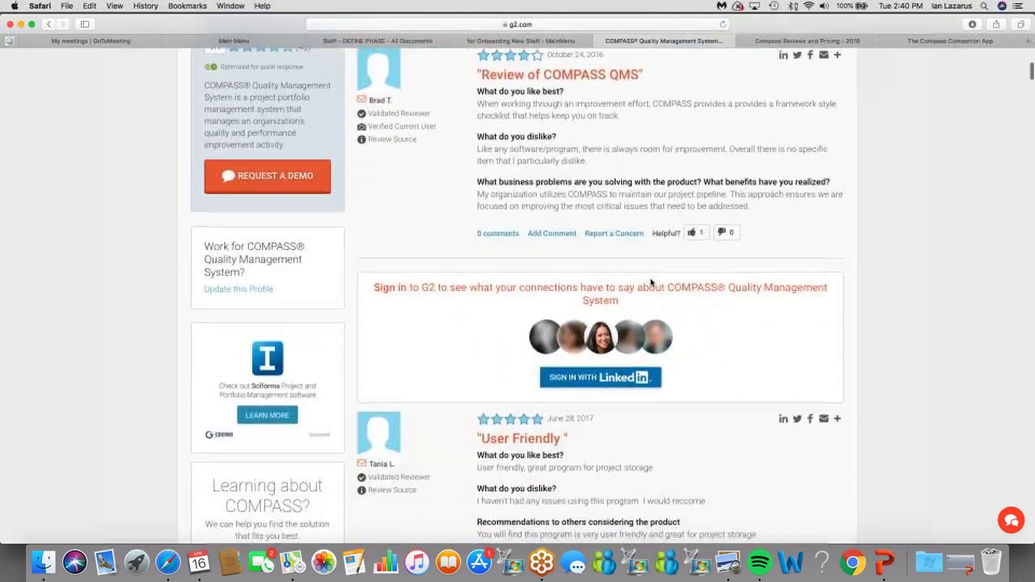
scroll(651, 283, down, 12)
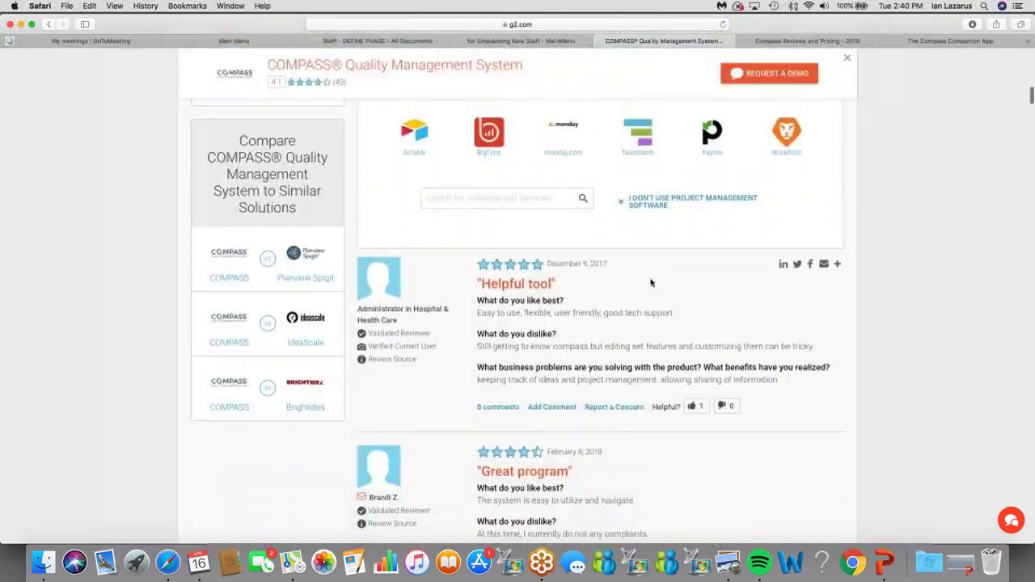
scroll(651, 282, down, 4)
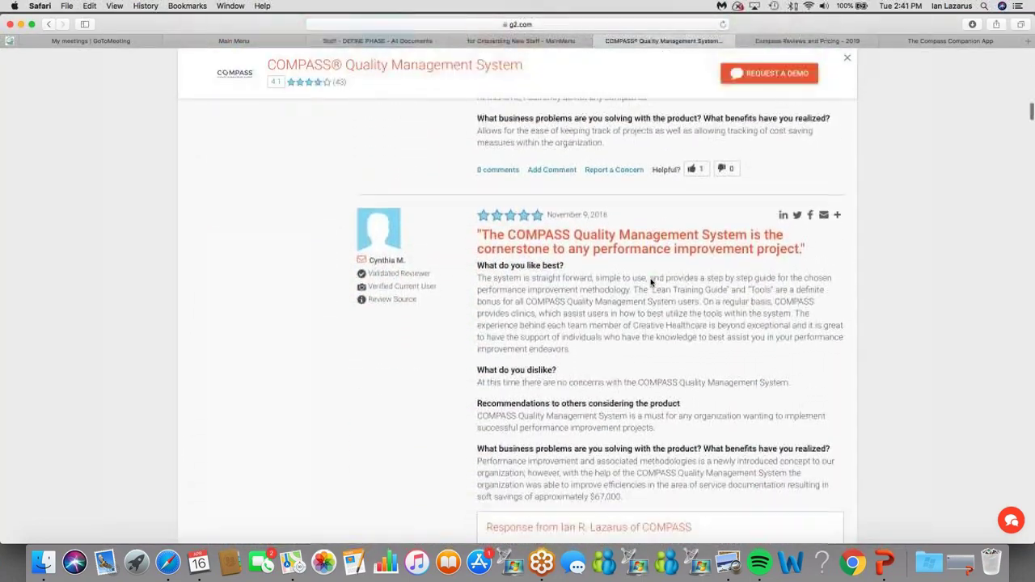
scroll(651, 282, down, 5)
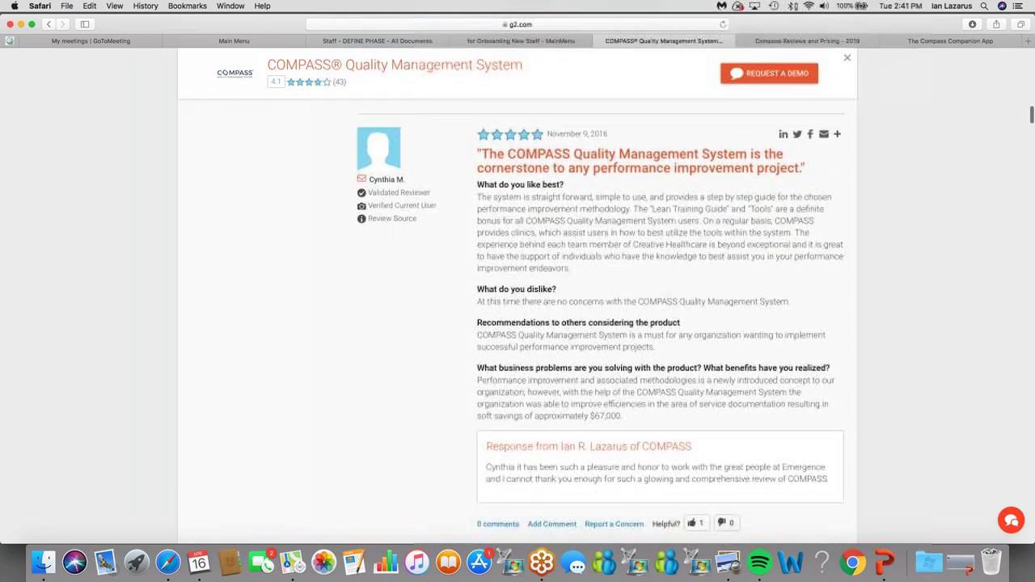
scroll(601, 321, down, 7)
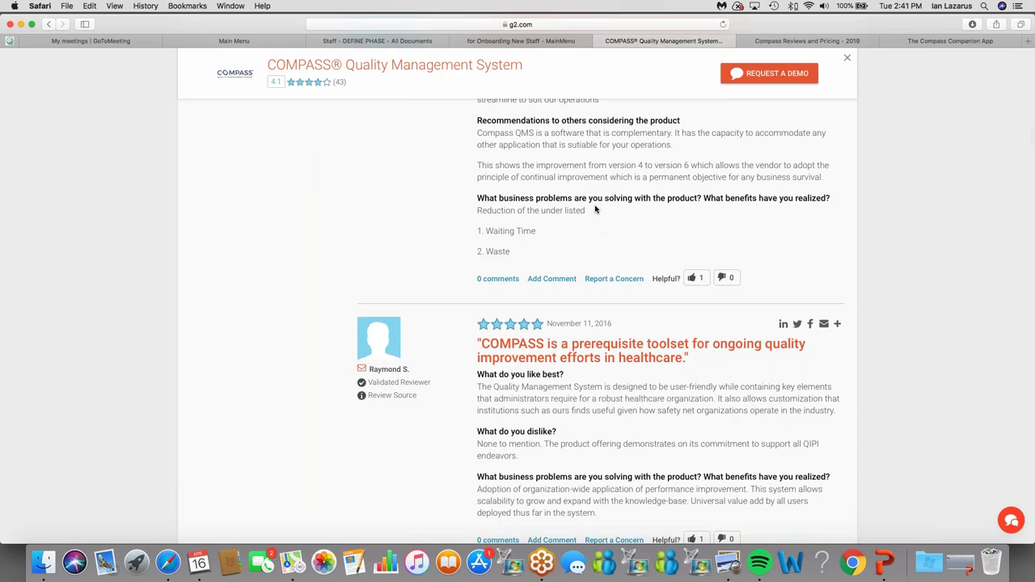
scroll(552, 291, up, 15)
scroll(552, 291, up, 10)
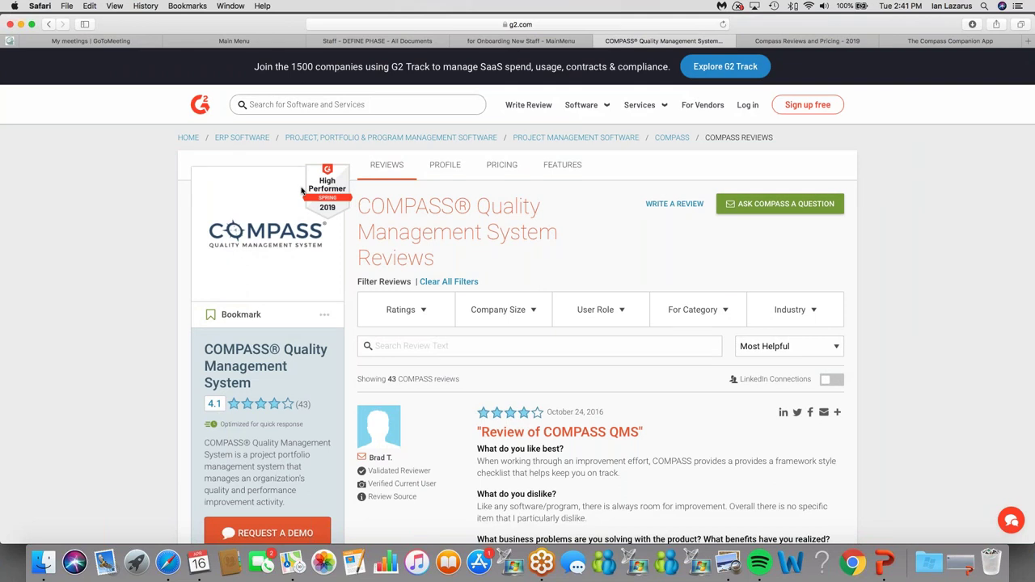
Switch to the 'Compass Reviews and Pricing - 2019' Capterra tab showing Creato's 5/5 listing
click(827, 46)
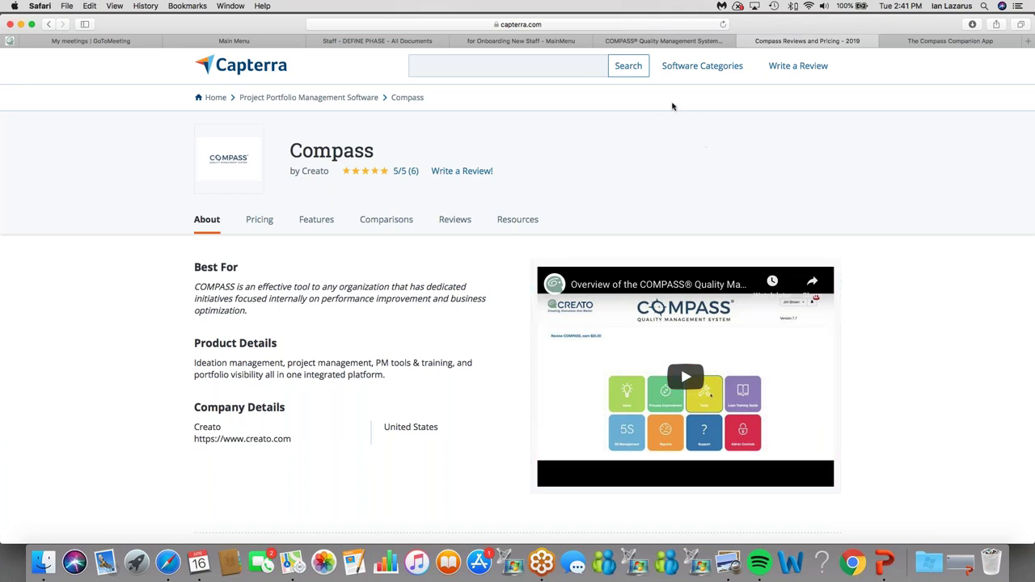
Go back to the COMPASS main menu with its eight module tiles, then minimize Safari to the Dock
click(257, 41)
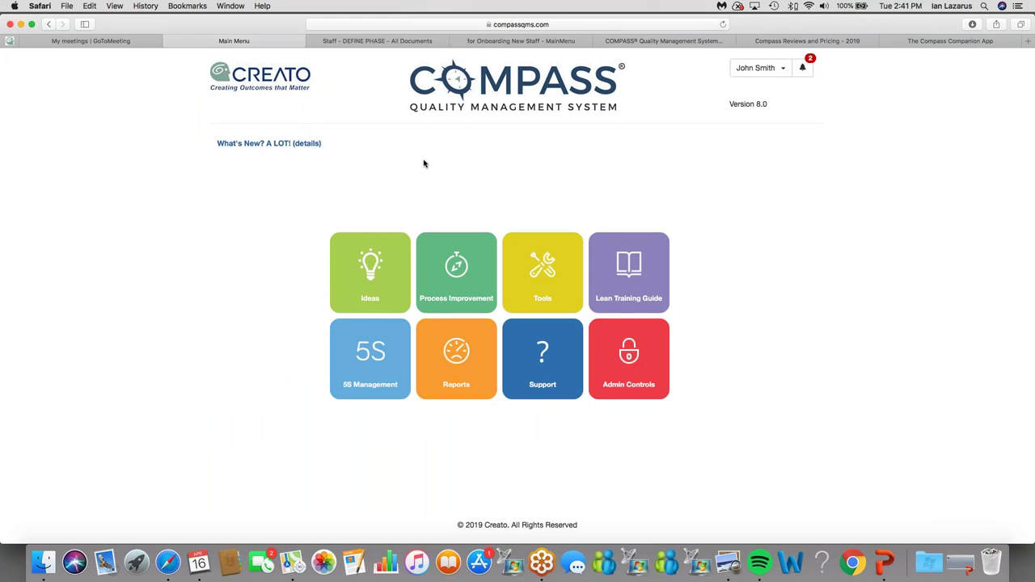
click(21, 24)
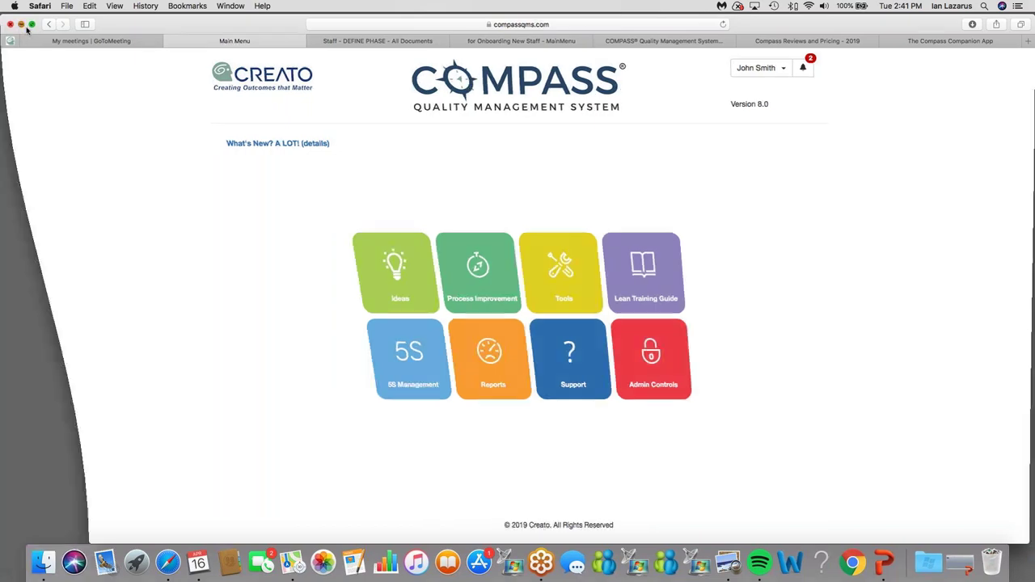
Restore the minimized Contact Us Slide.pptx presentation from the Dock
click(925, 541)
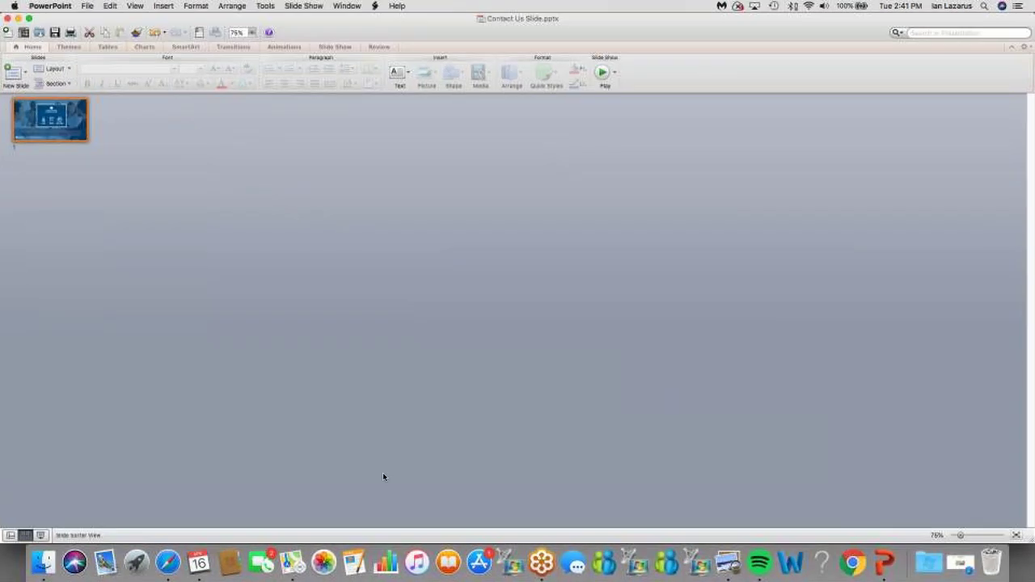